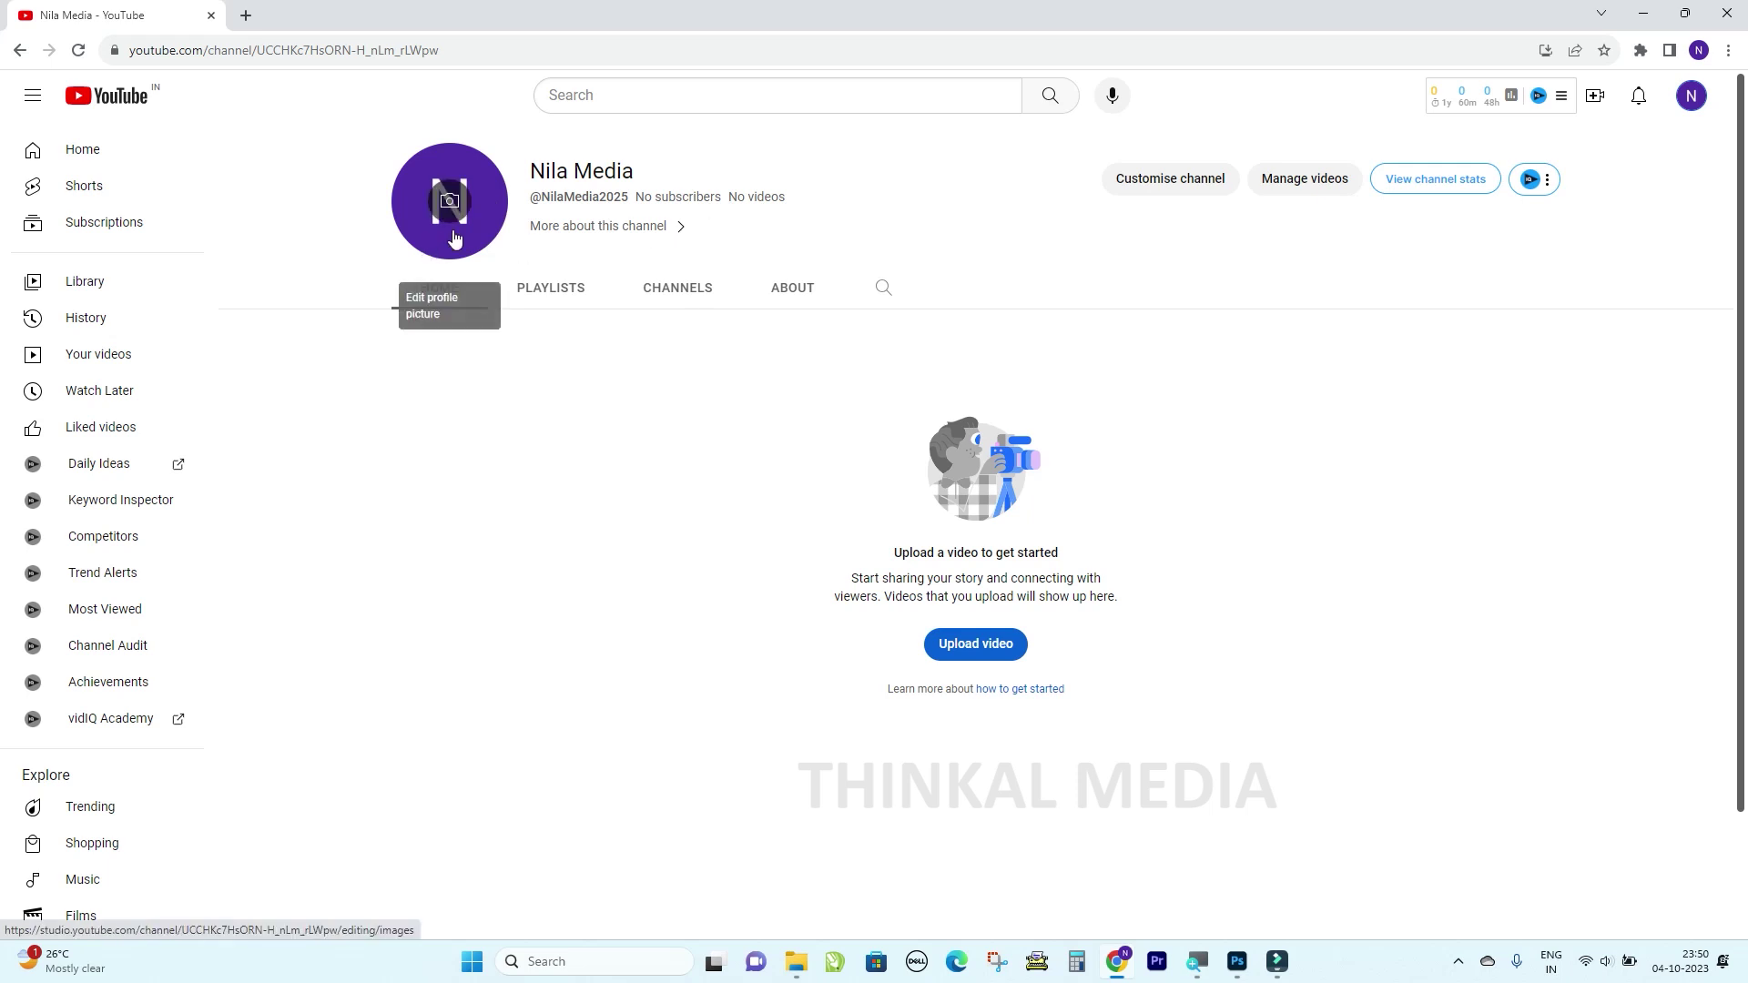
left_click(1163, 183)
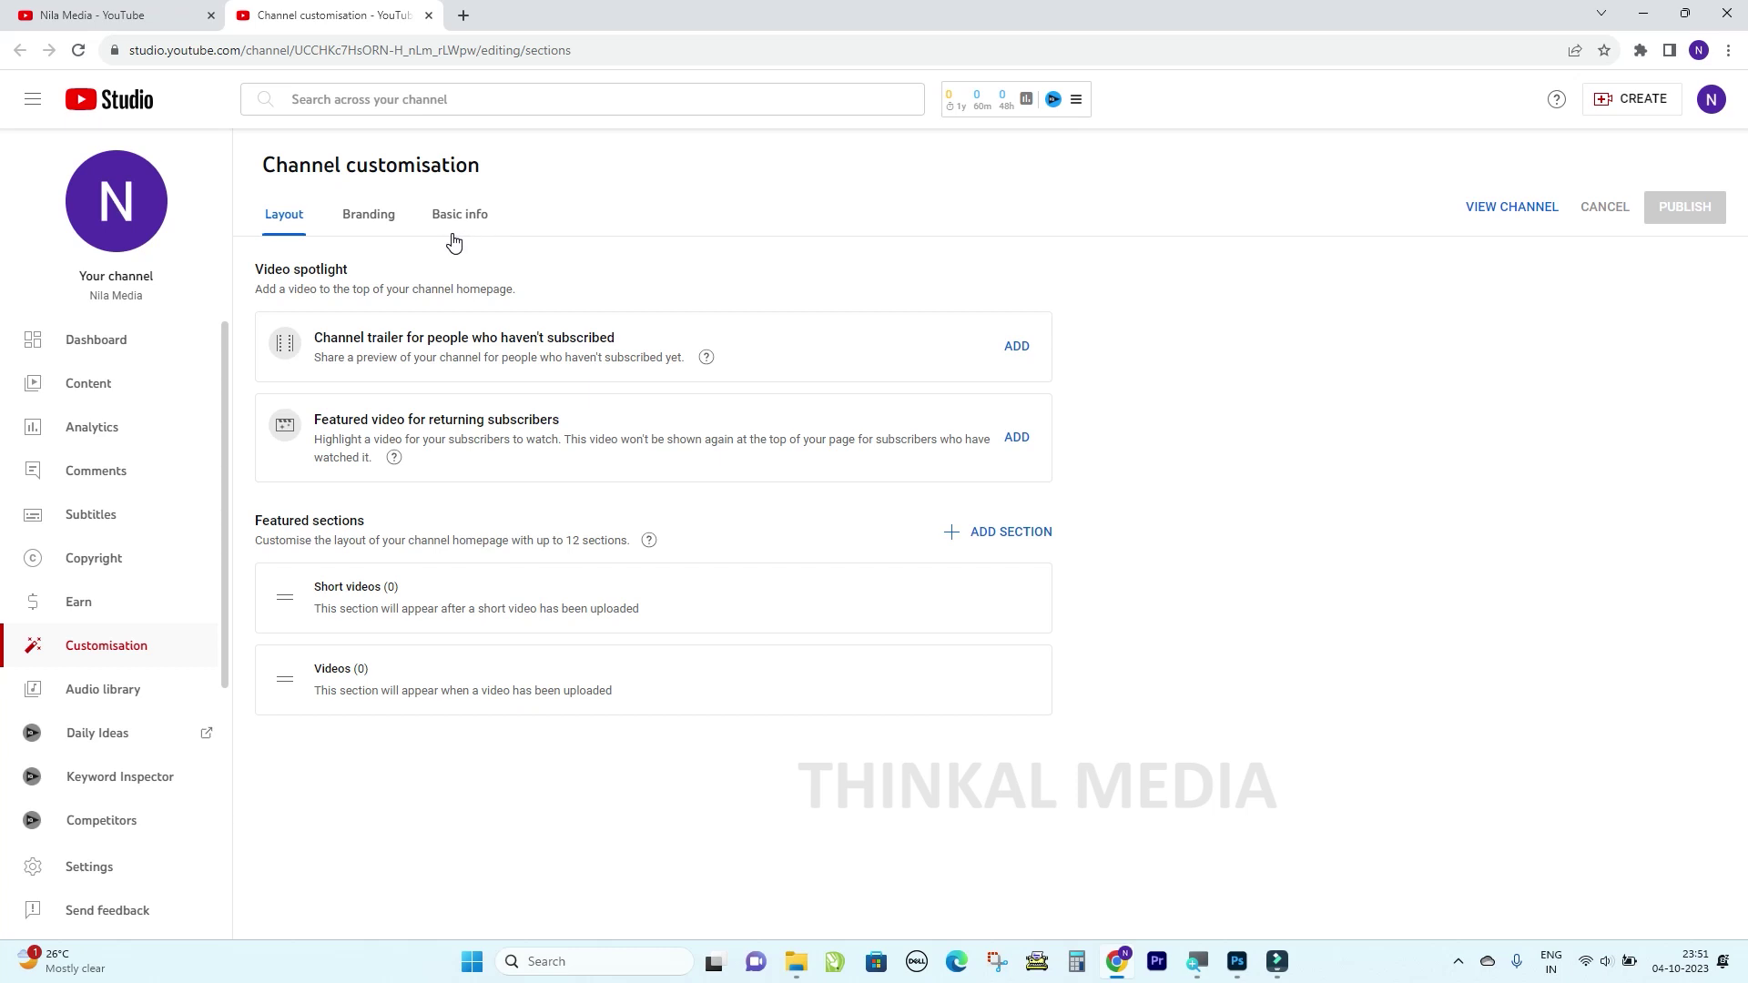
left_click(365, 218)
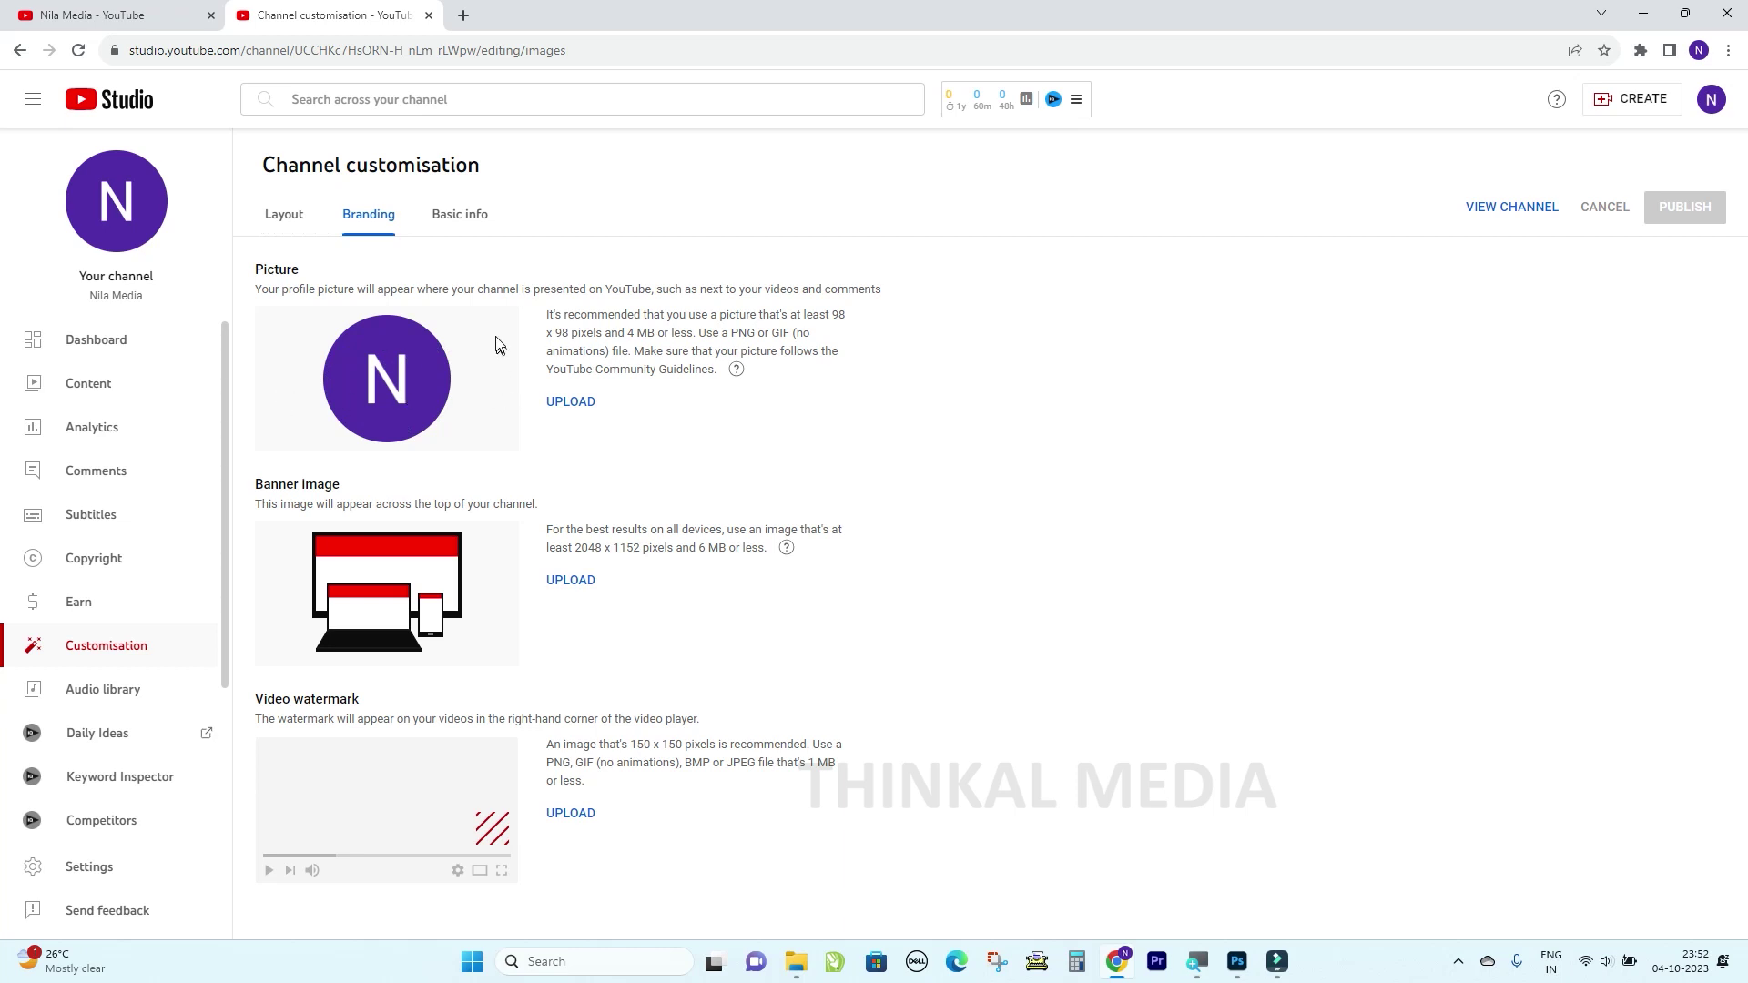
left_click(573, 406)
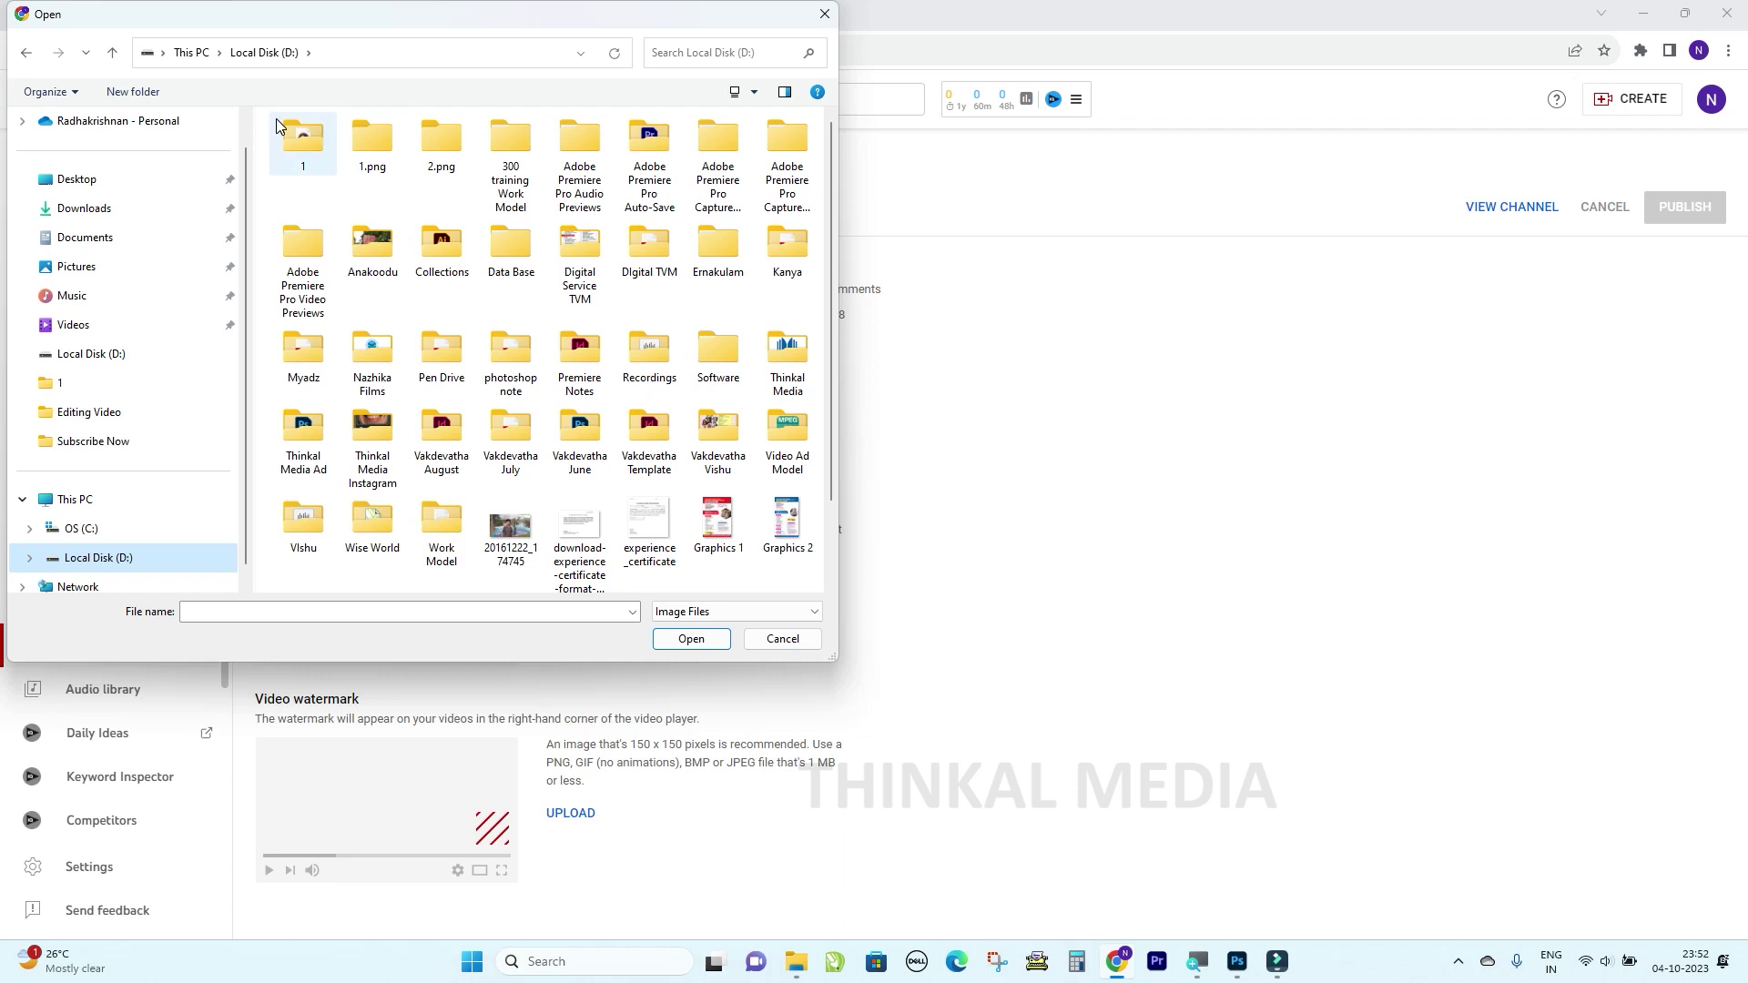
double_click(300, 146)
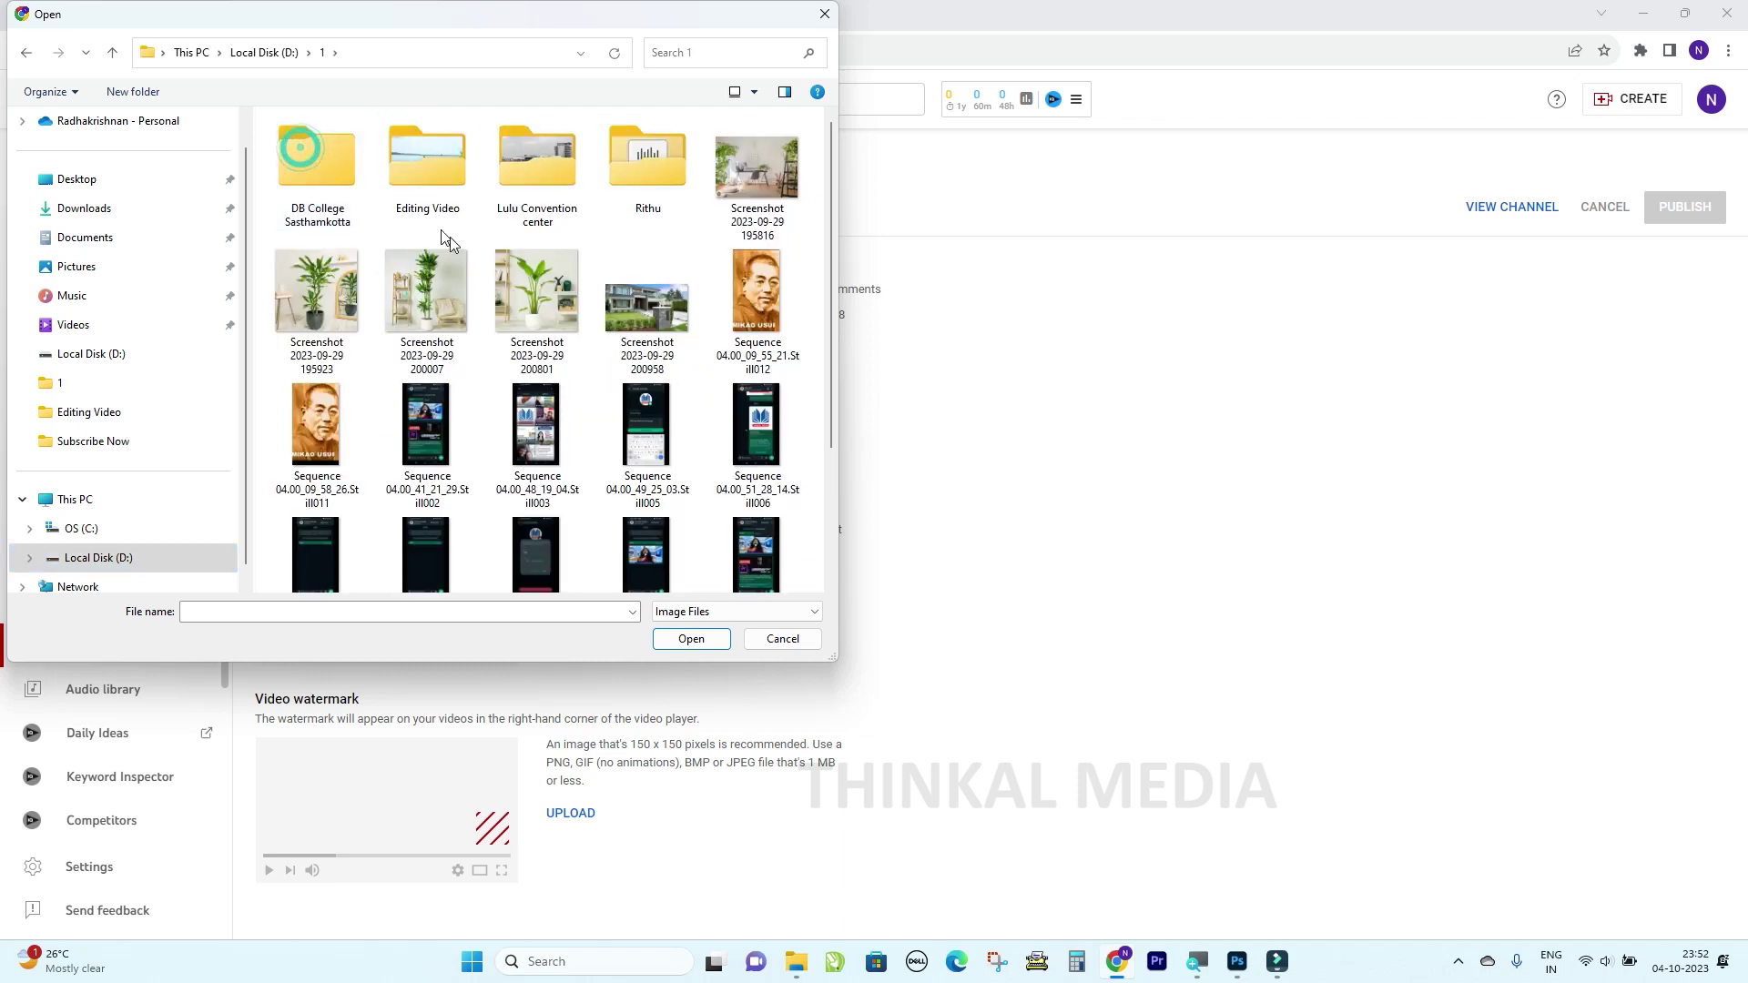
double_click(452, 162)
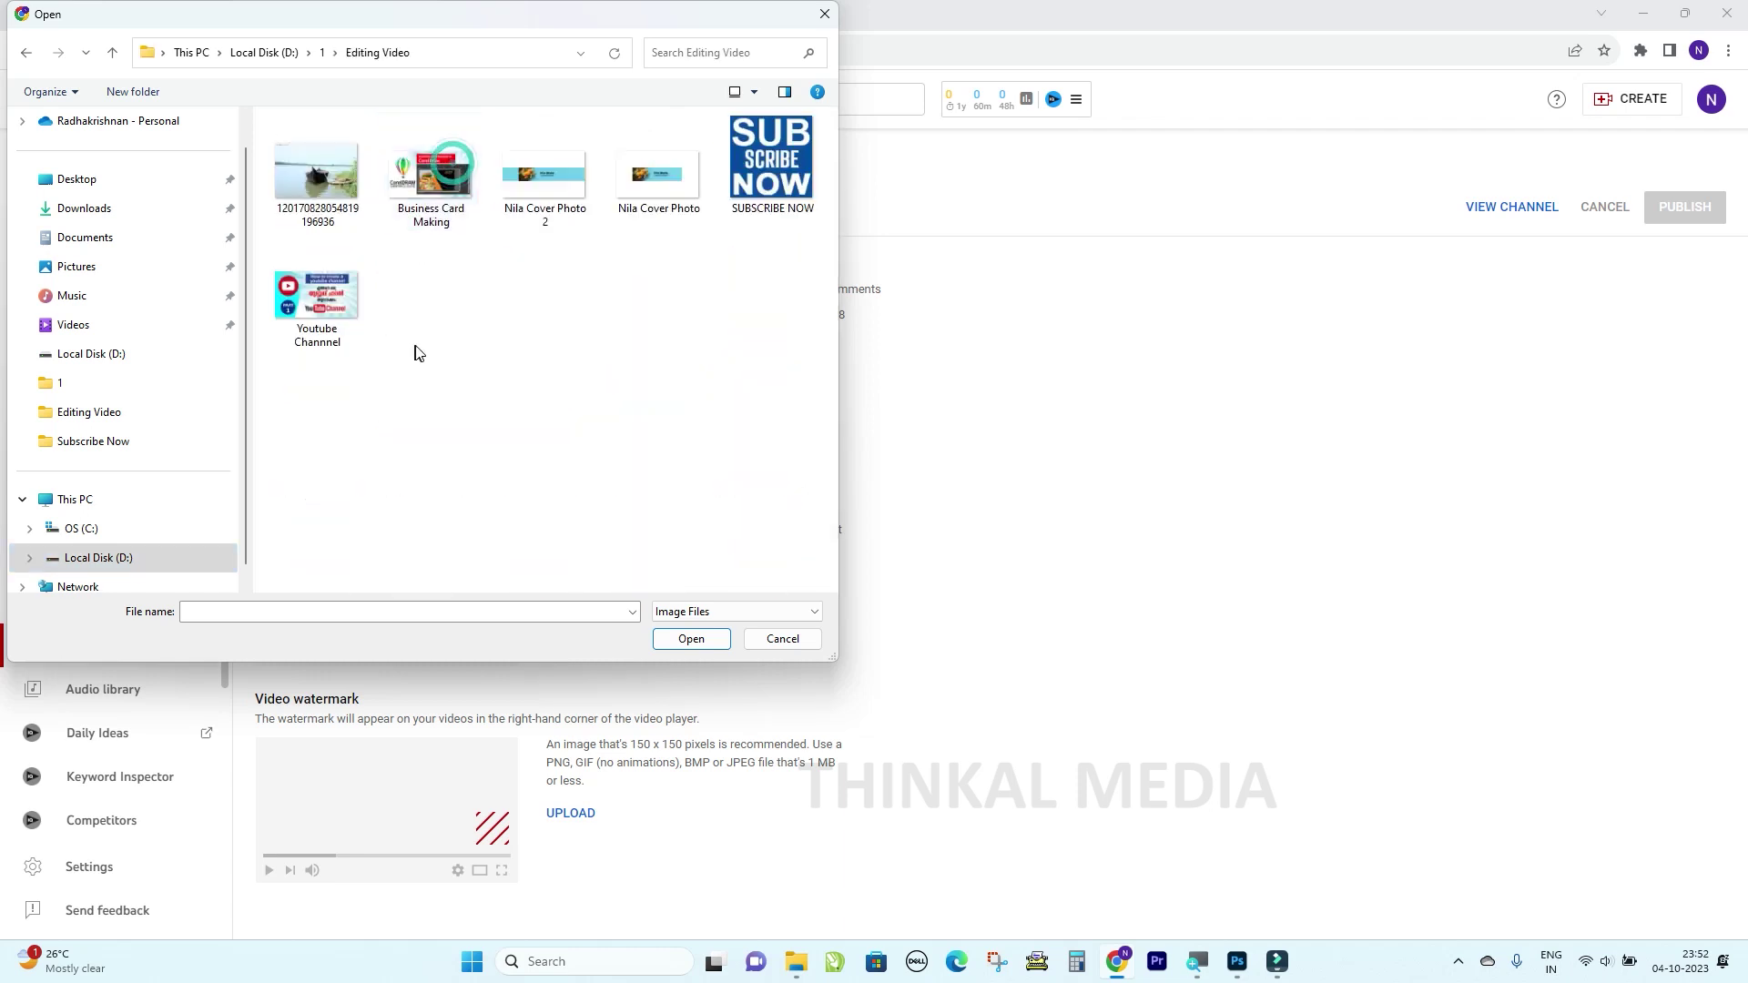
left_click(324, 177)
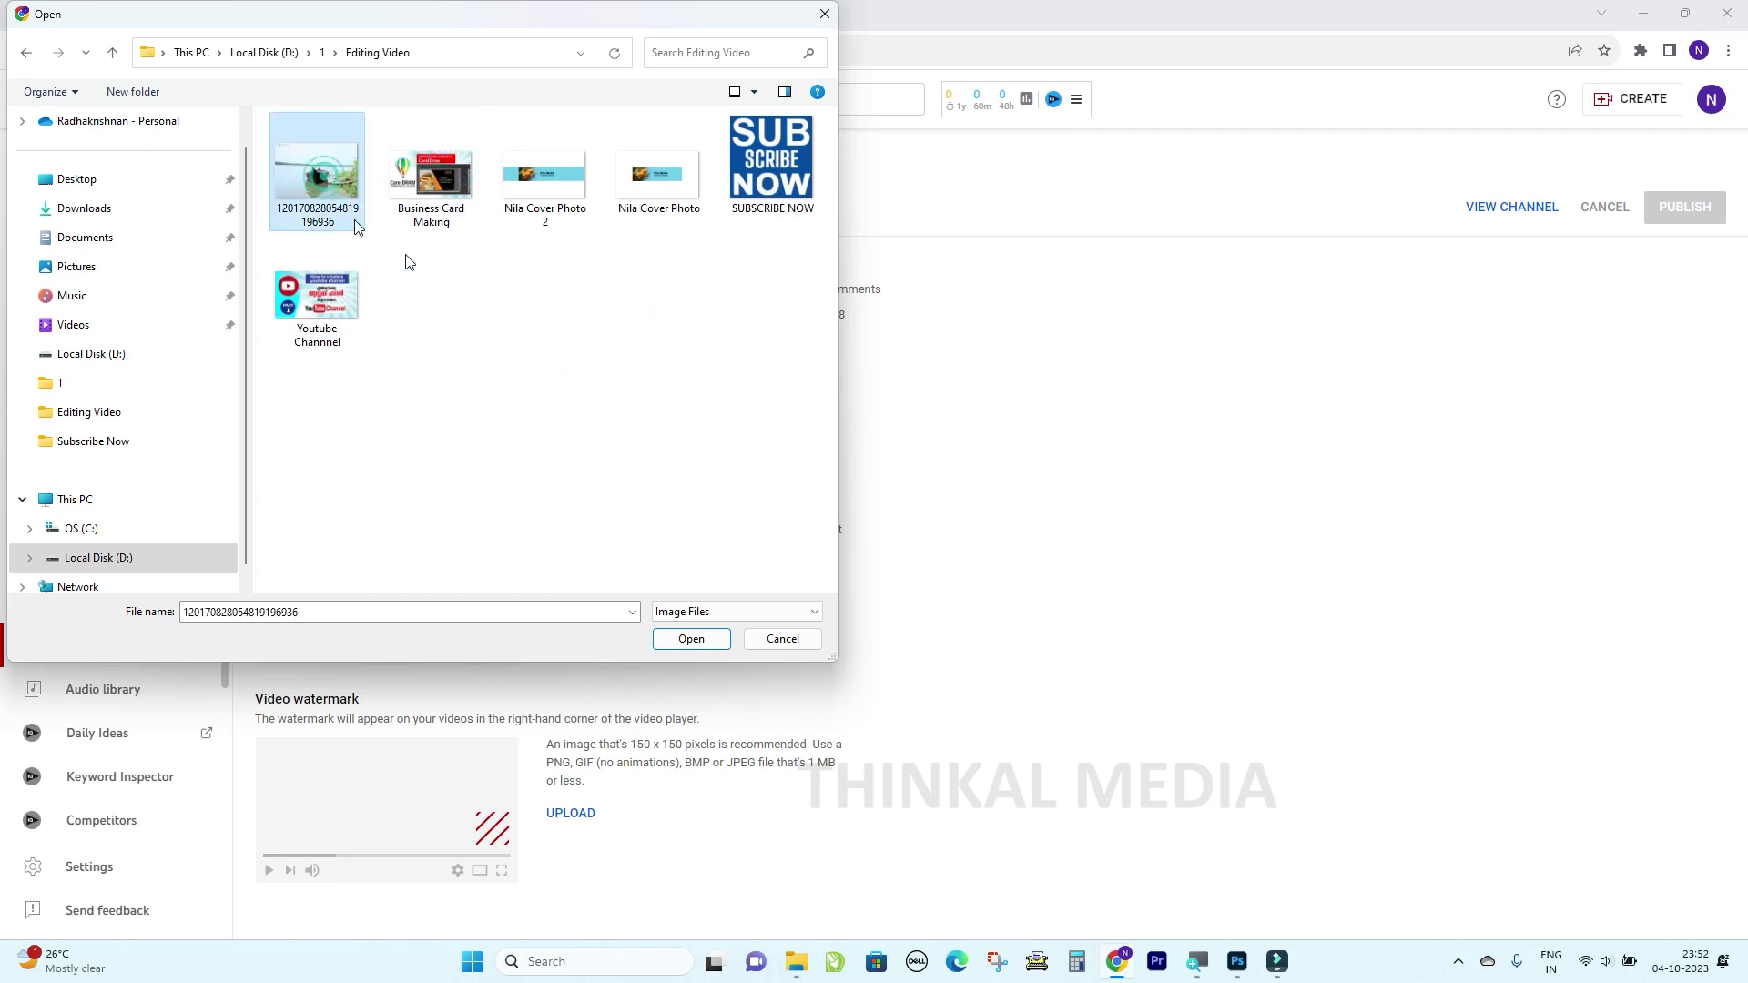
left_click(692, 639)
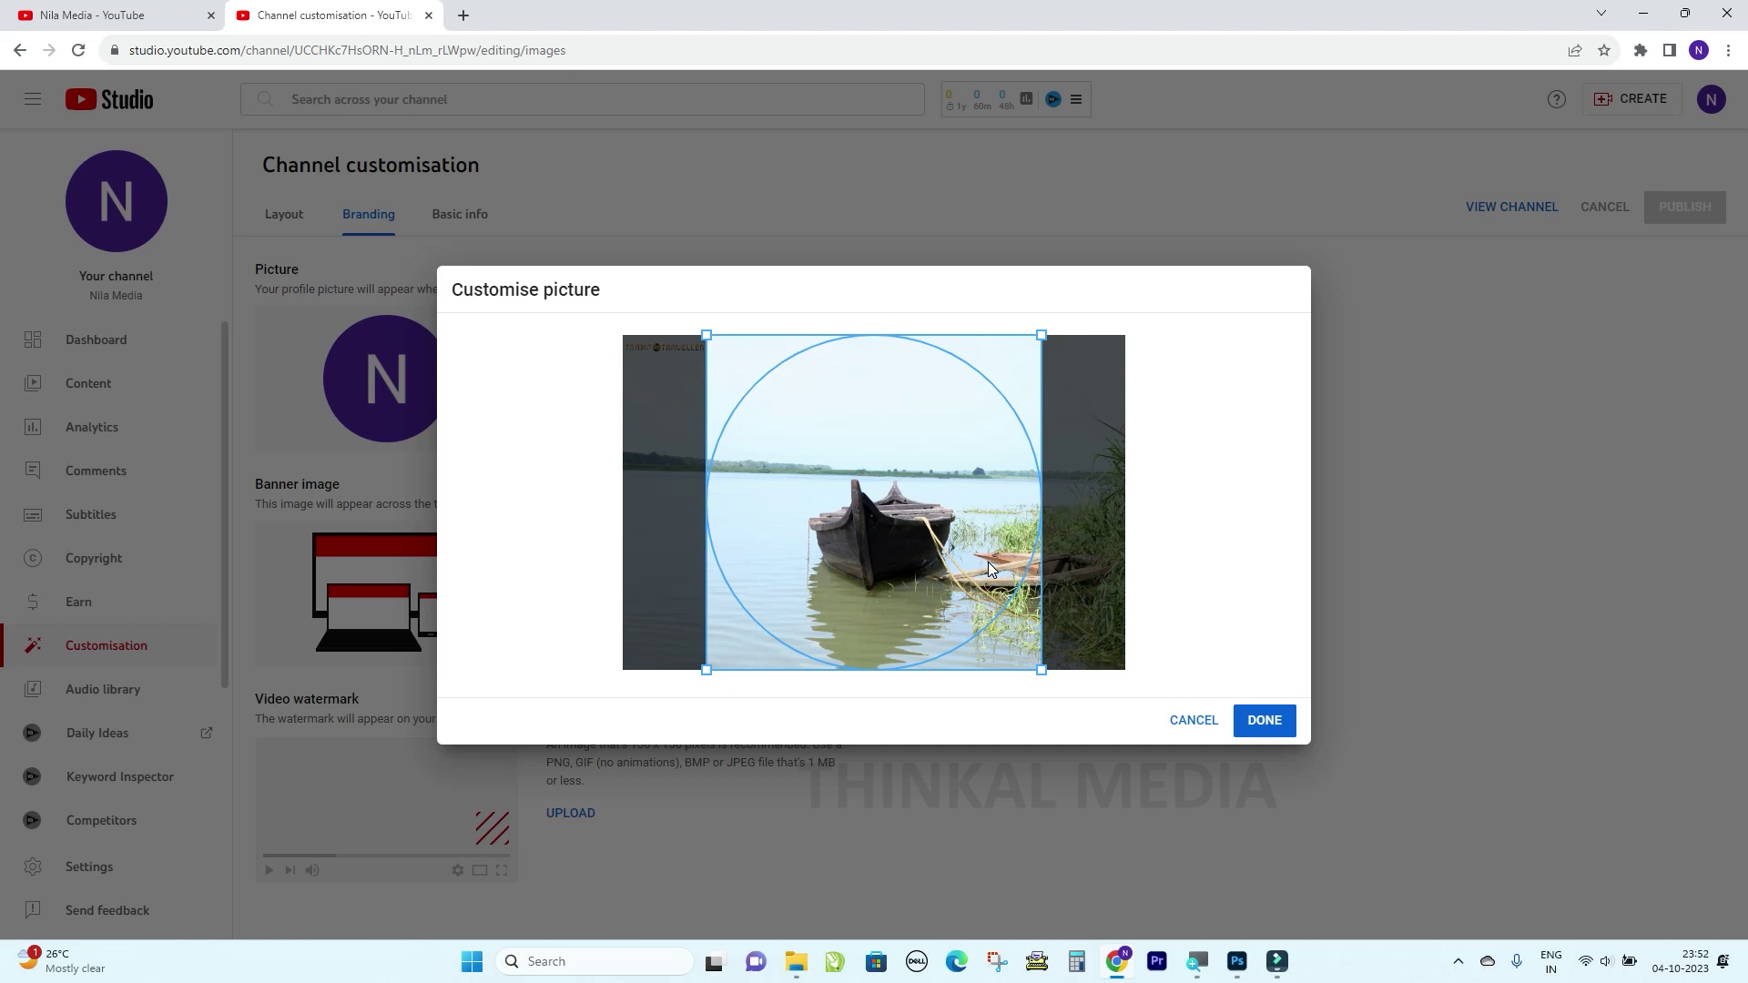
Crop the profile picture to a smaller square framing the boat and accept the crop.
left_click_drag(1042, 334, 964, 414)
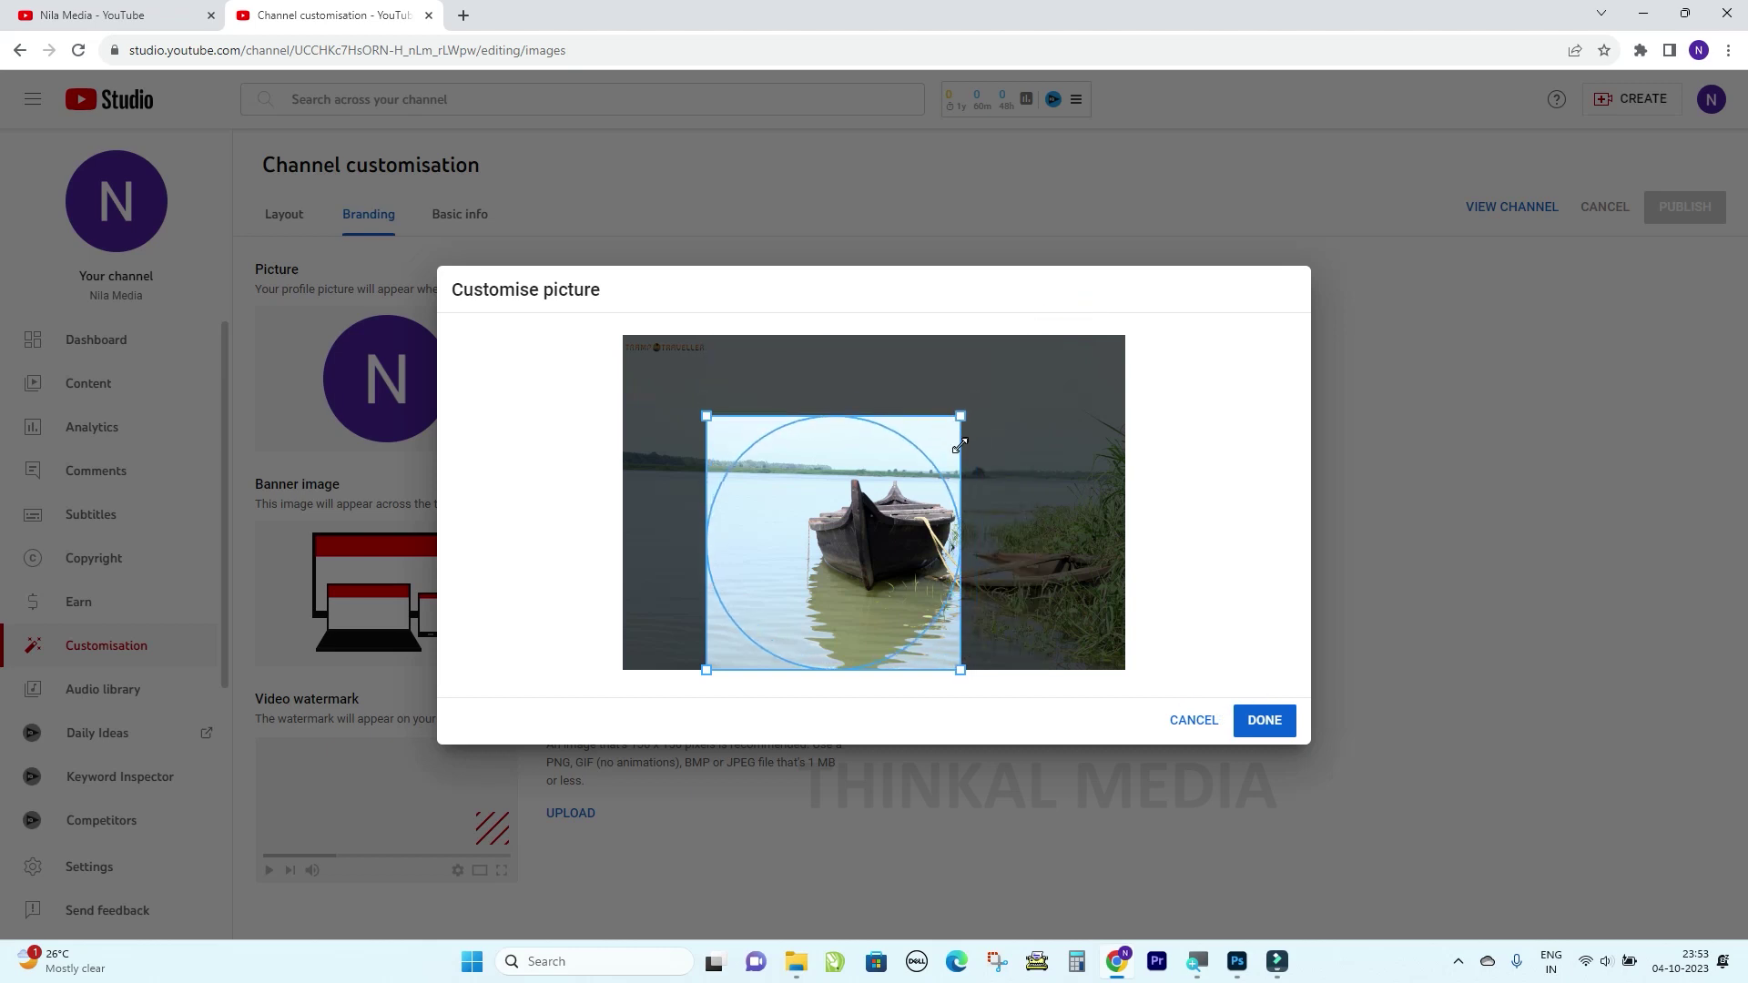
left_click_drag(887, 514, 945, 496)
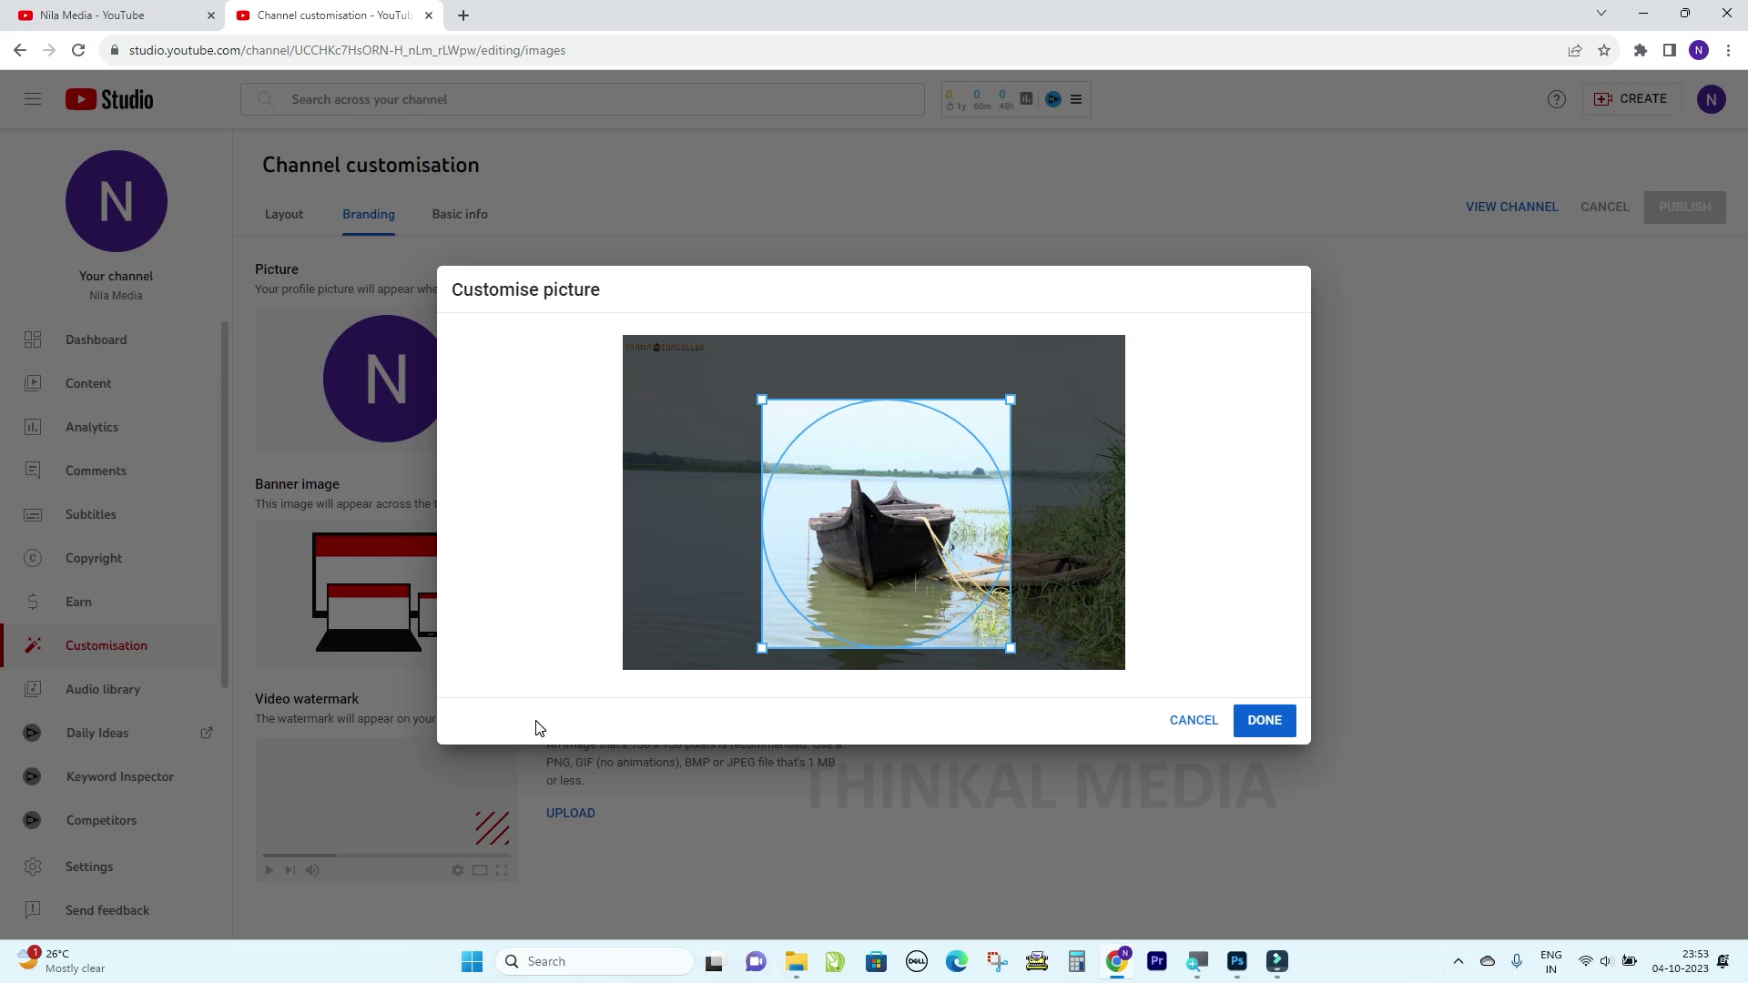
left_click_drag(1011, 399, 1040, 373)
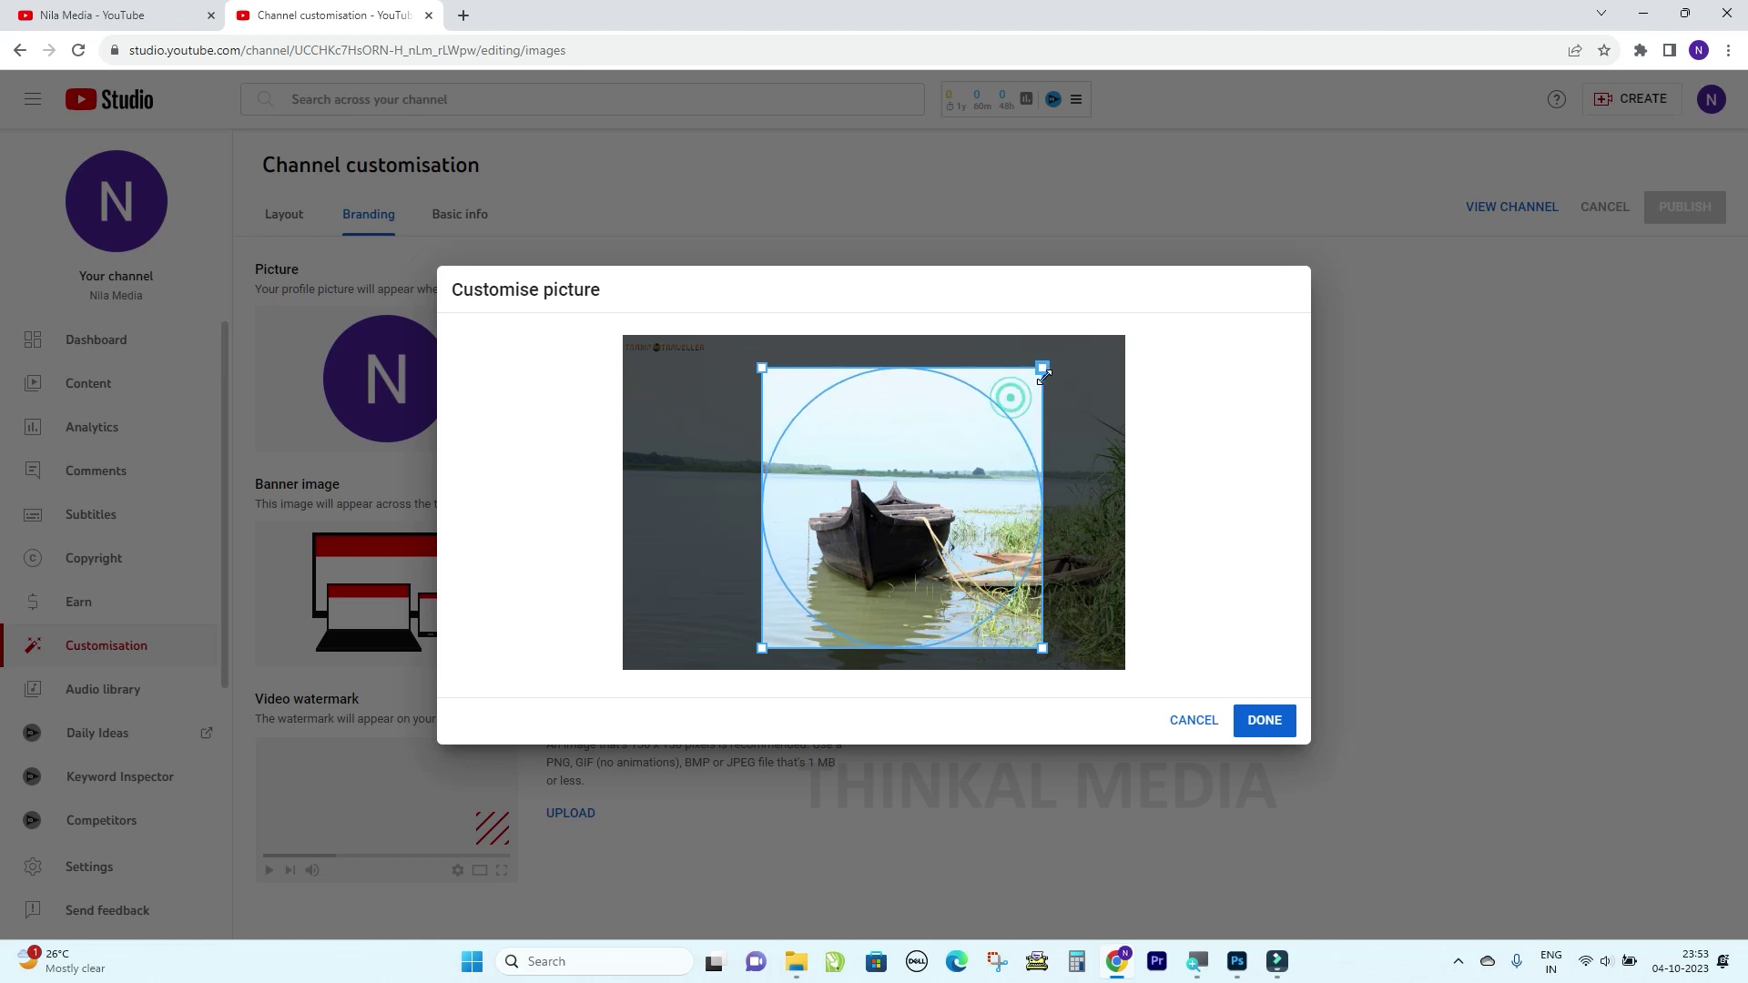
left_click_drag(1009, 483, 939, 533)
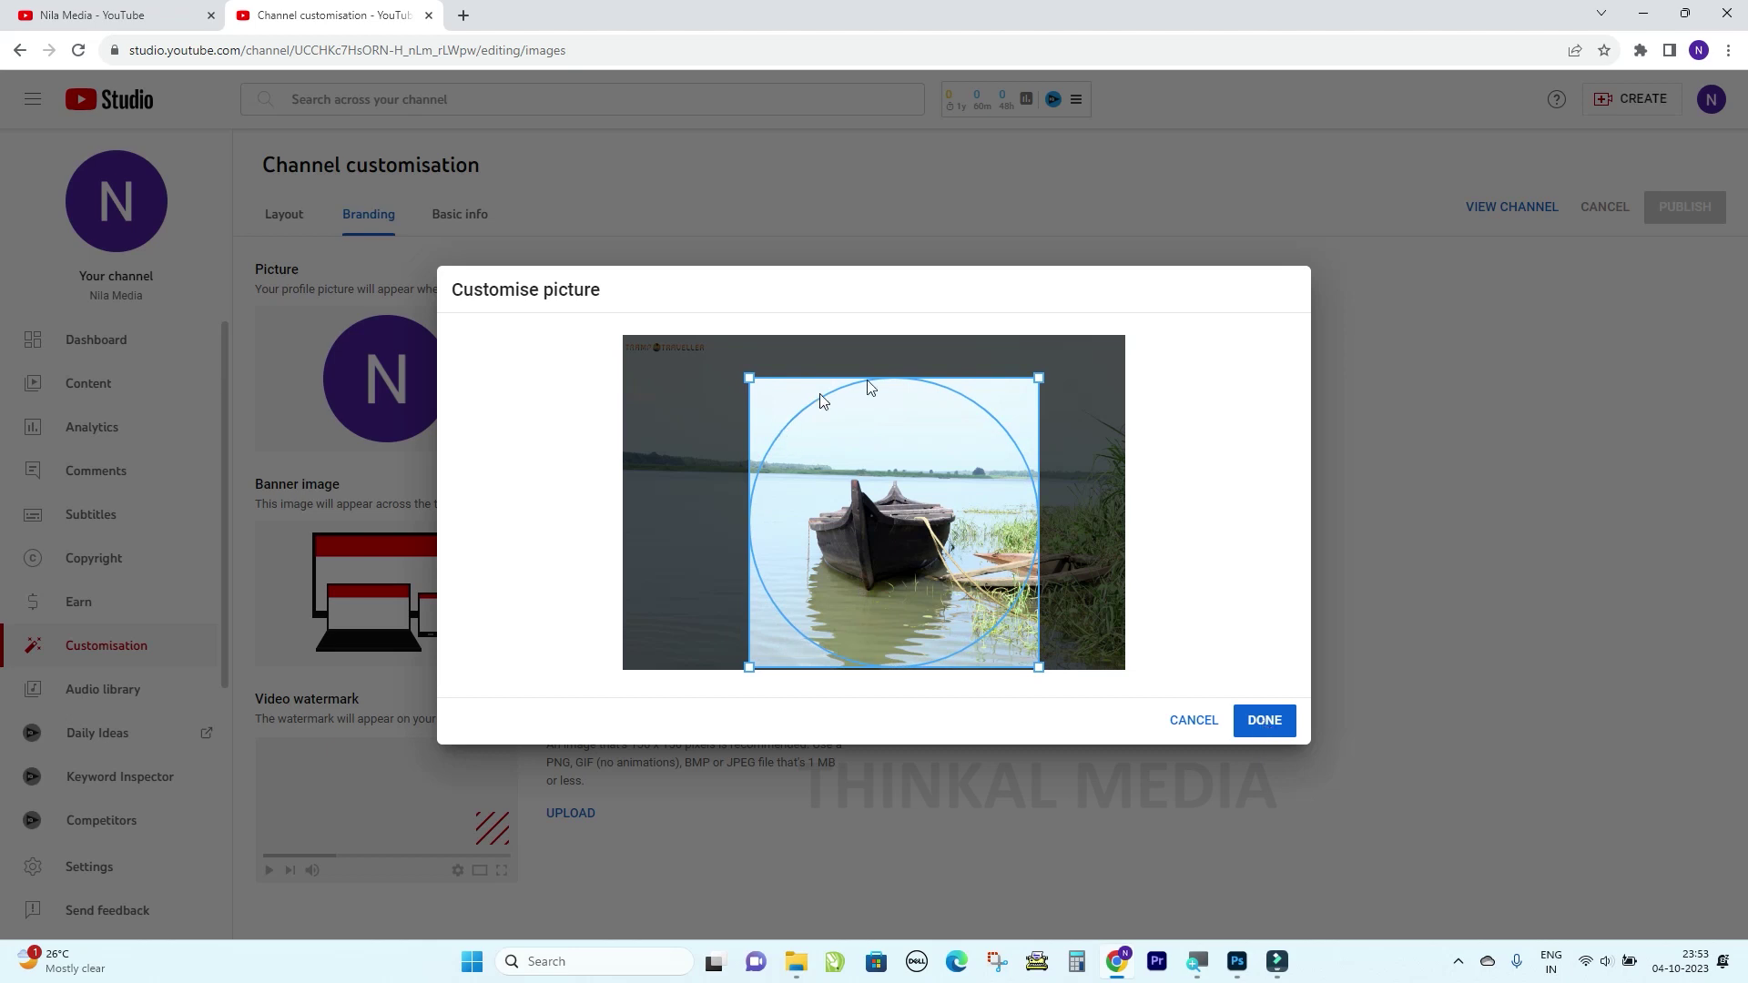
left_click(1265, 720)
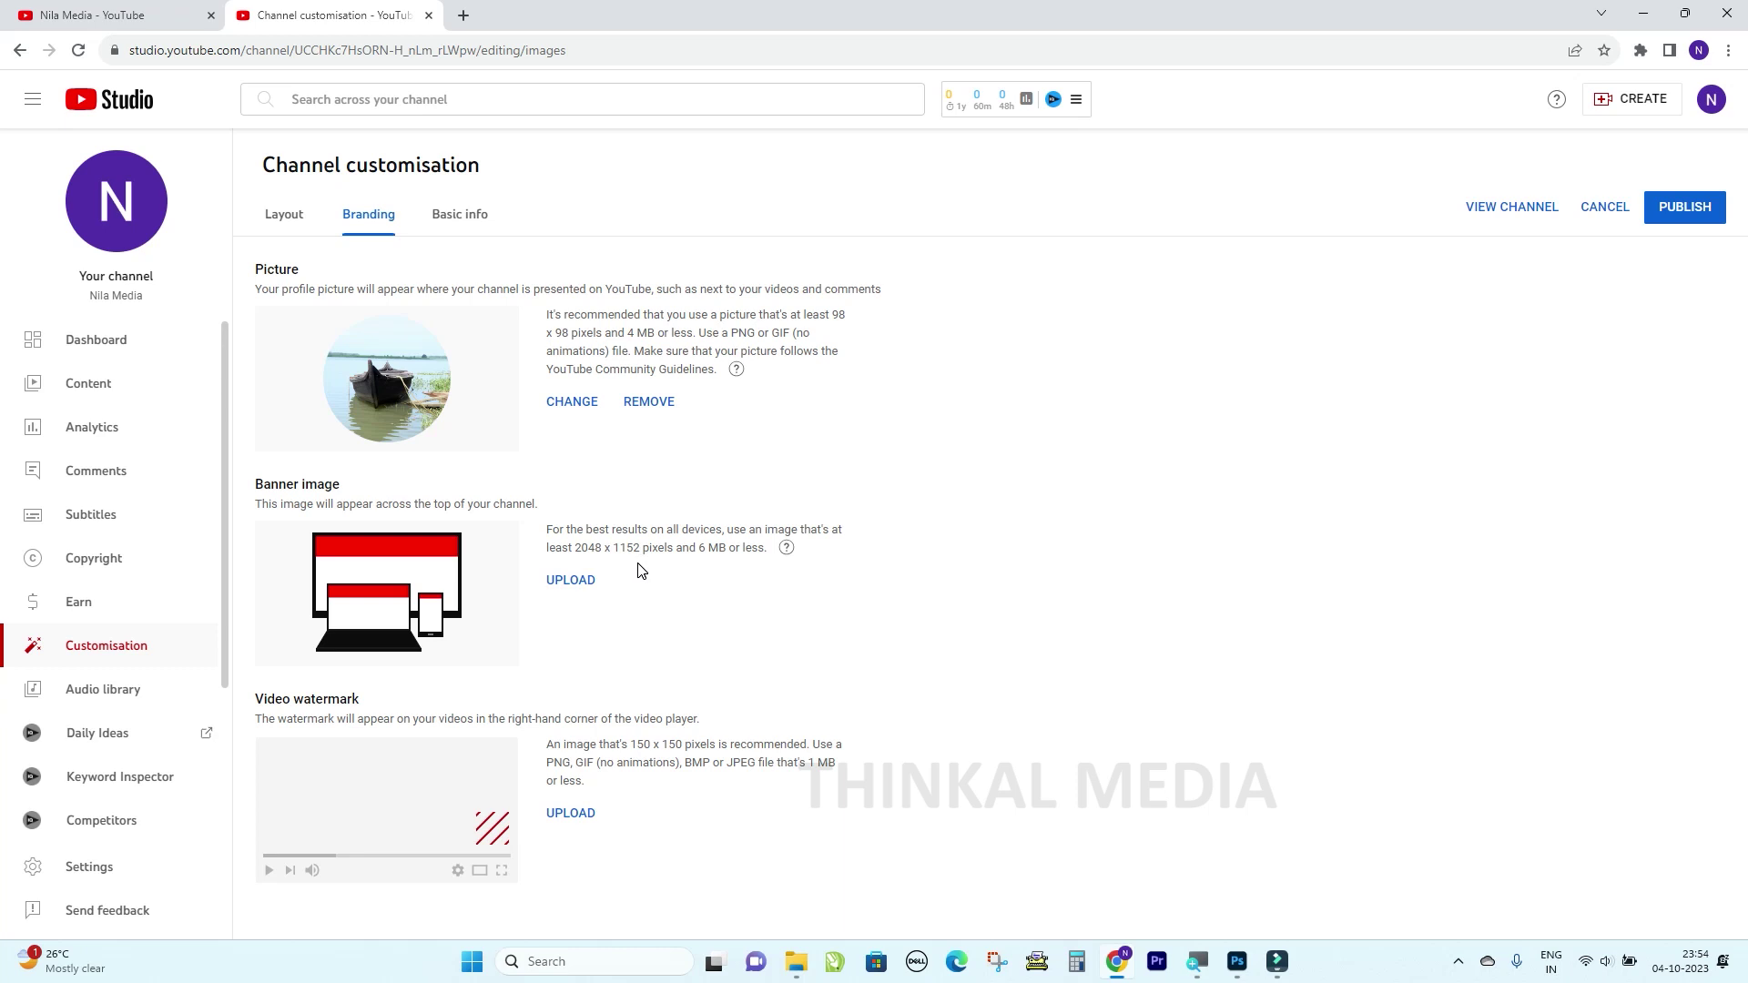
Upload Nila Cover Photo as the channel's banner image, keeping the default crop.
left_click(571, 582)
left_click(663, 179)
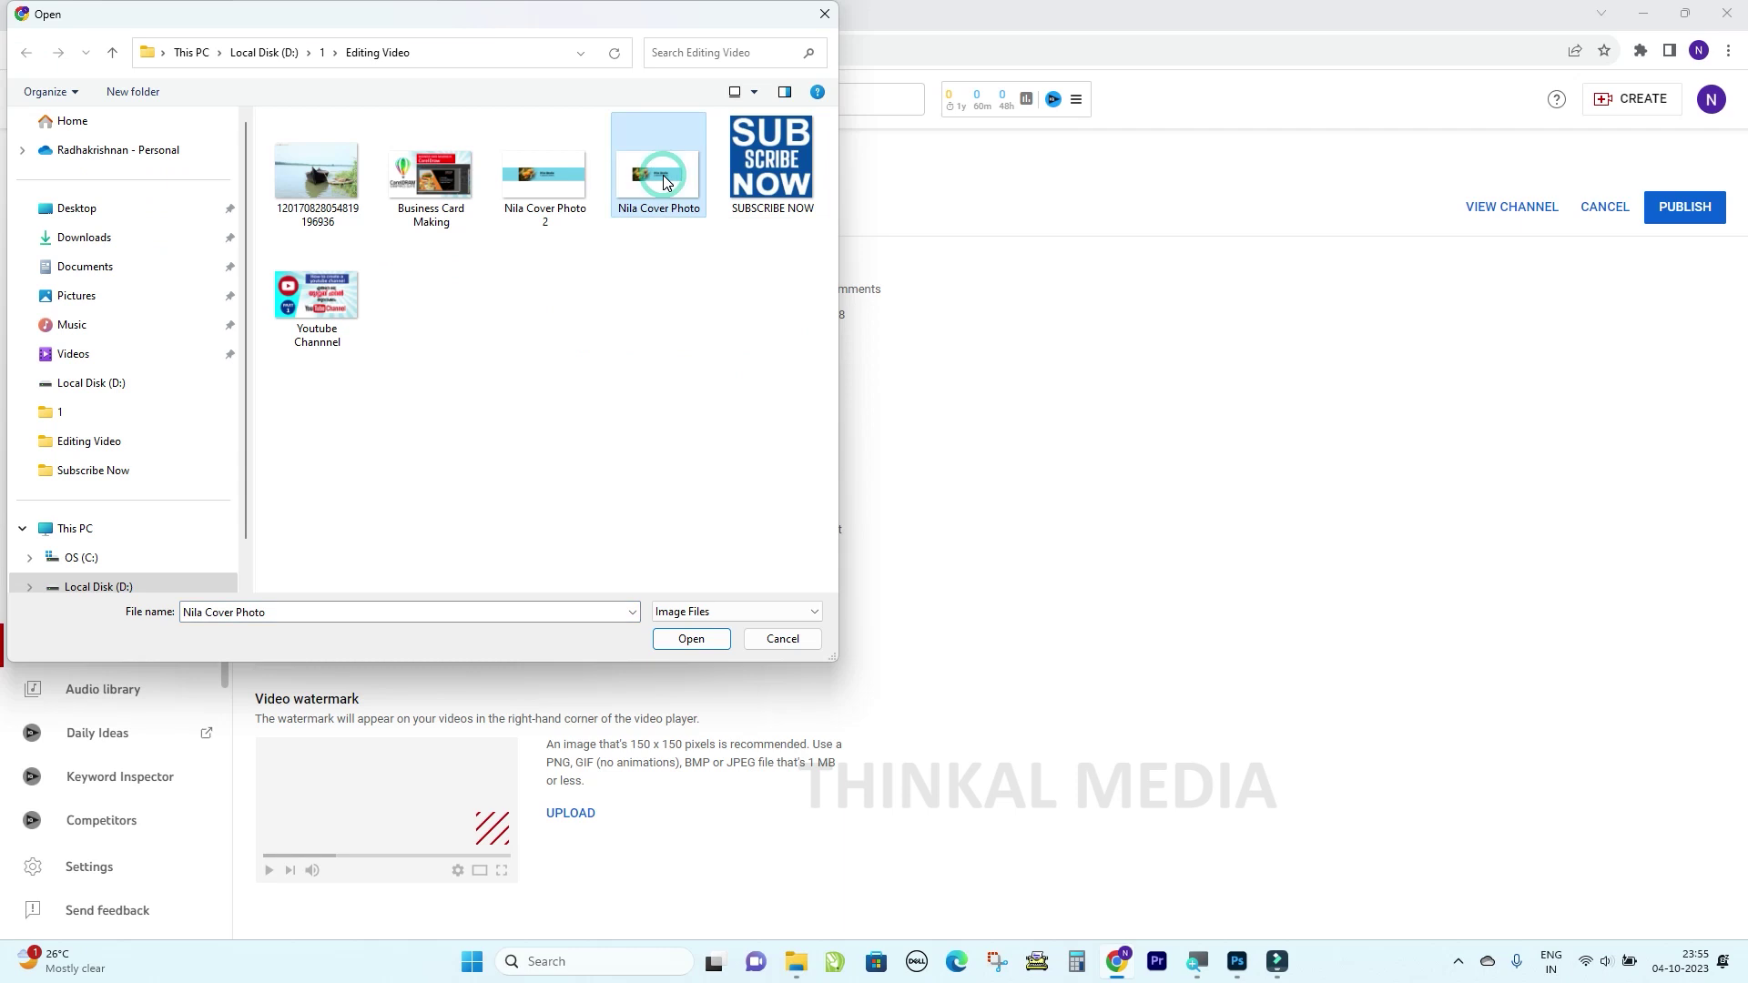
left_click(691, 639)
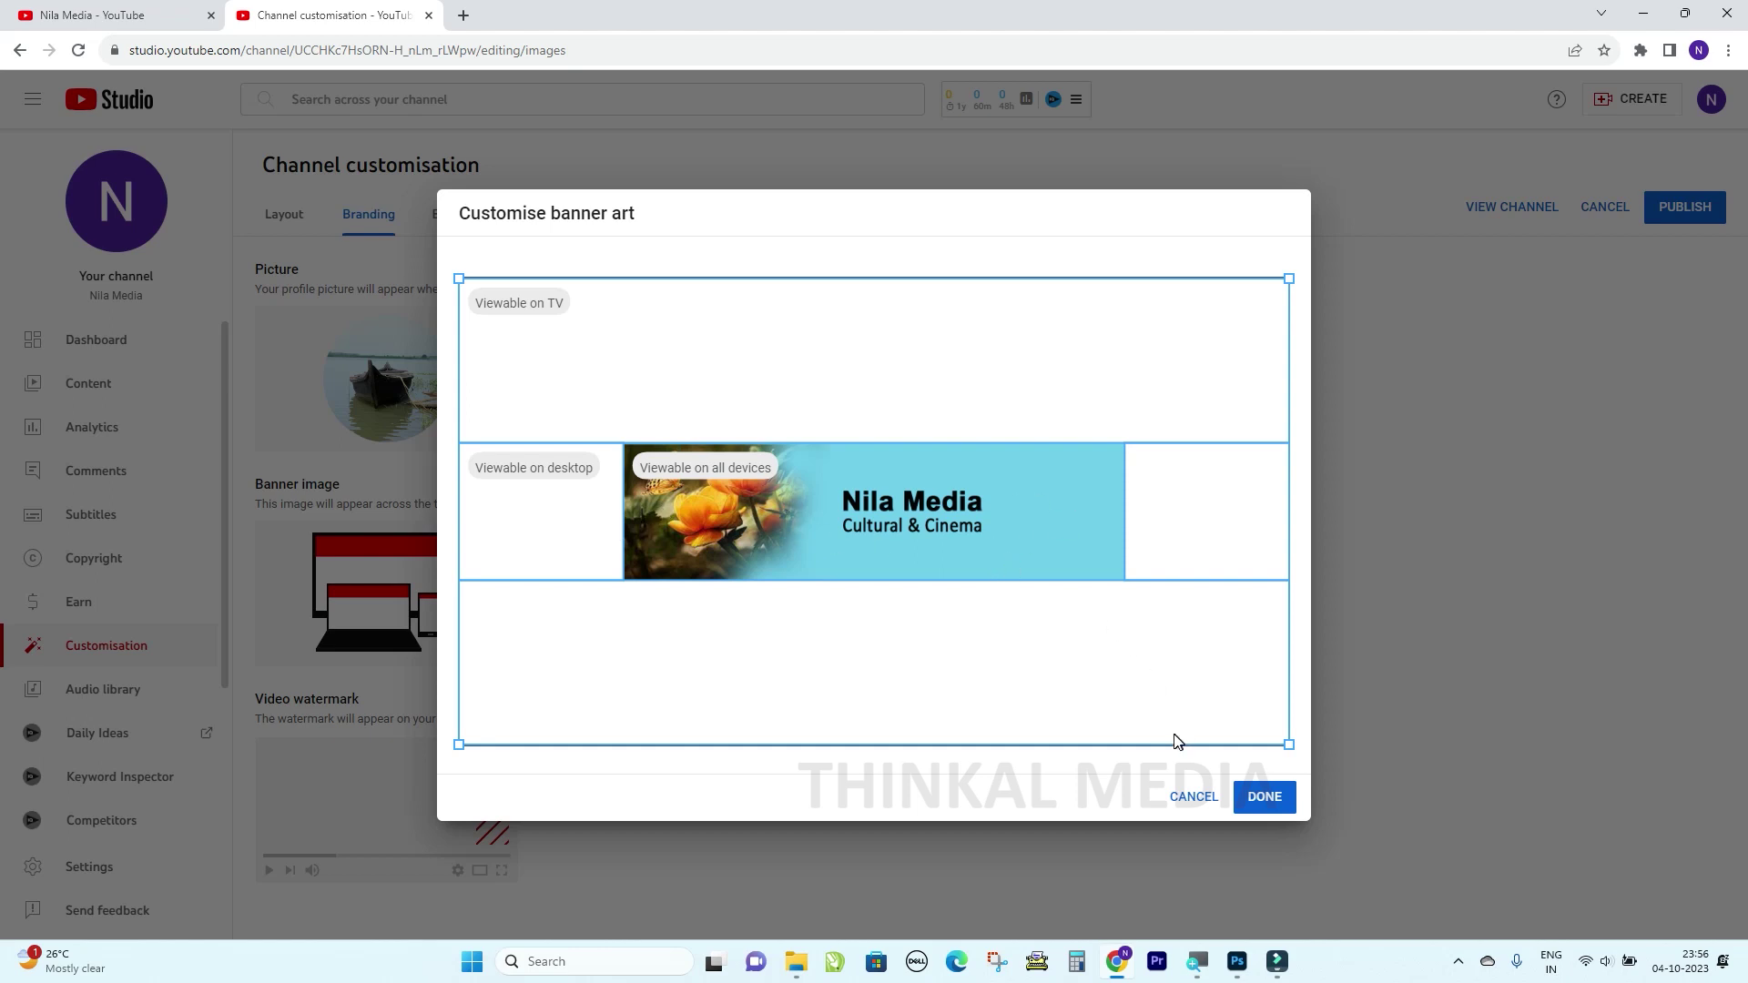
left_click(1263, 798)
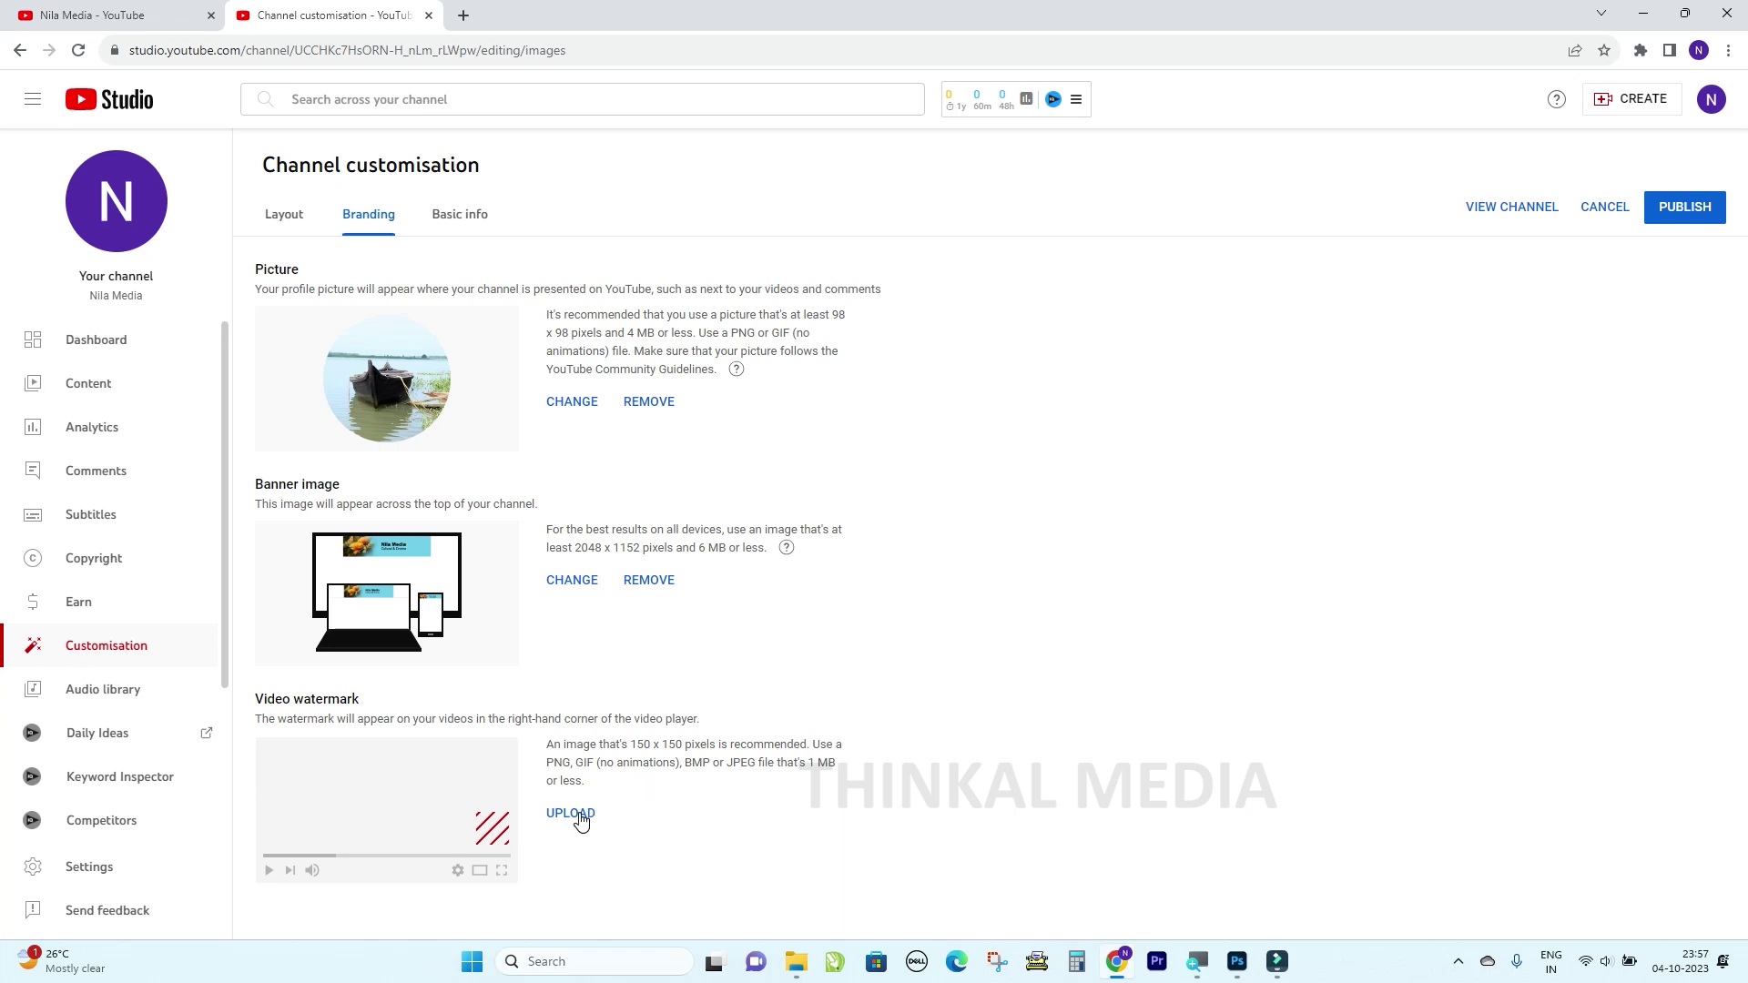
Preview the SUBSCRIBE NOW image from the Editing Video folder in File Explorer, then return to the branding page.
left_click(797, 962)
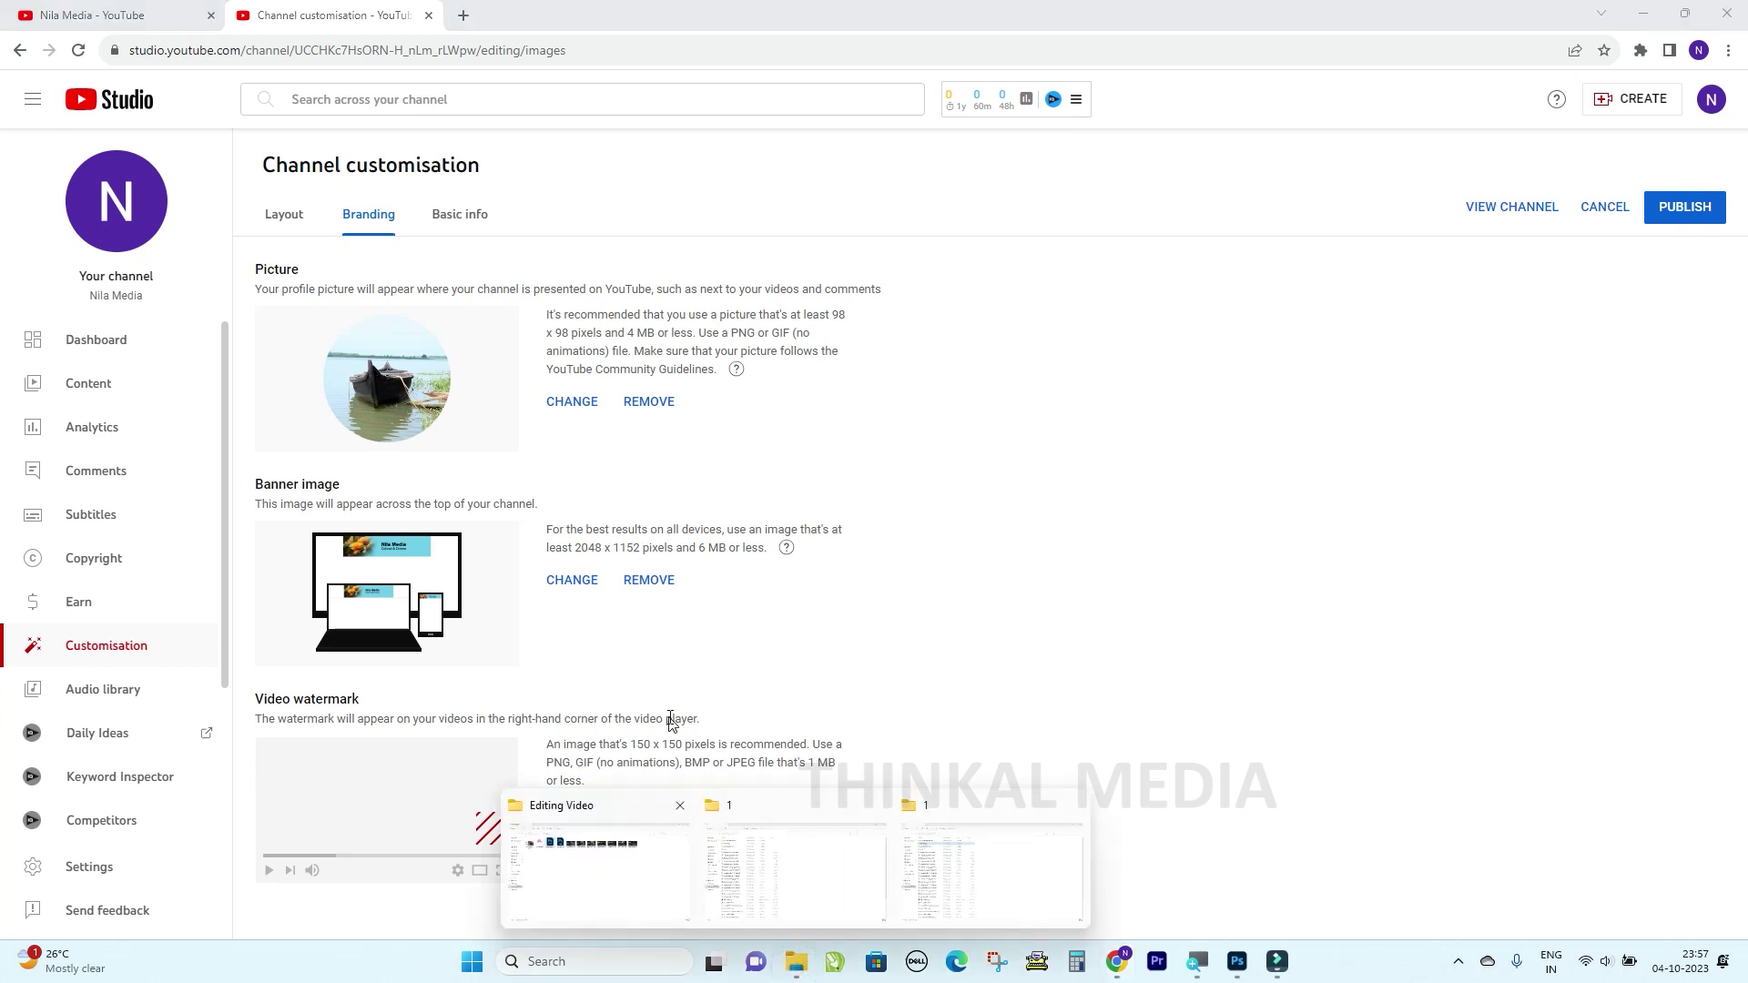
left_click(643, 865)
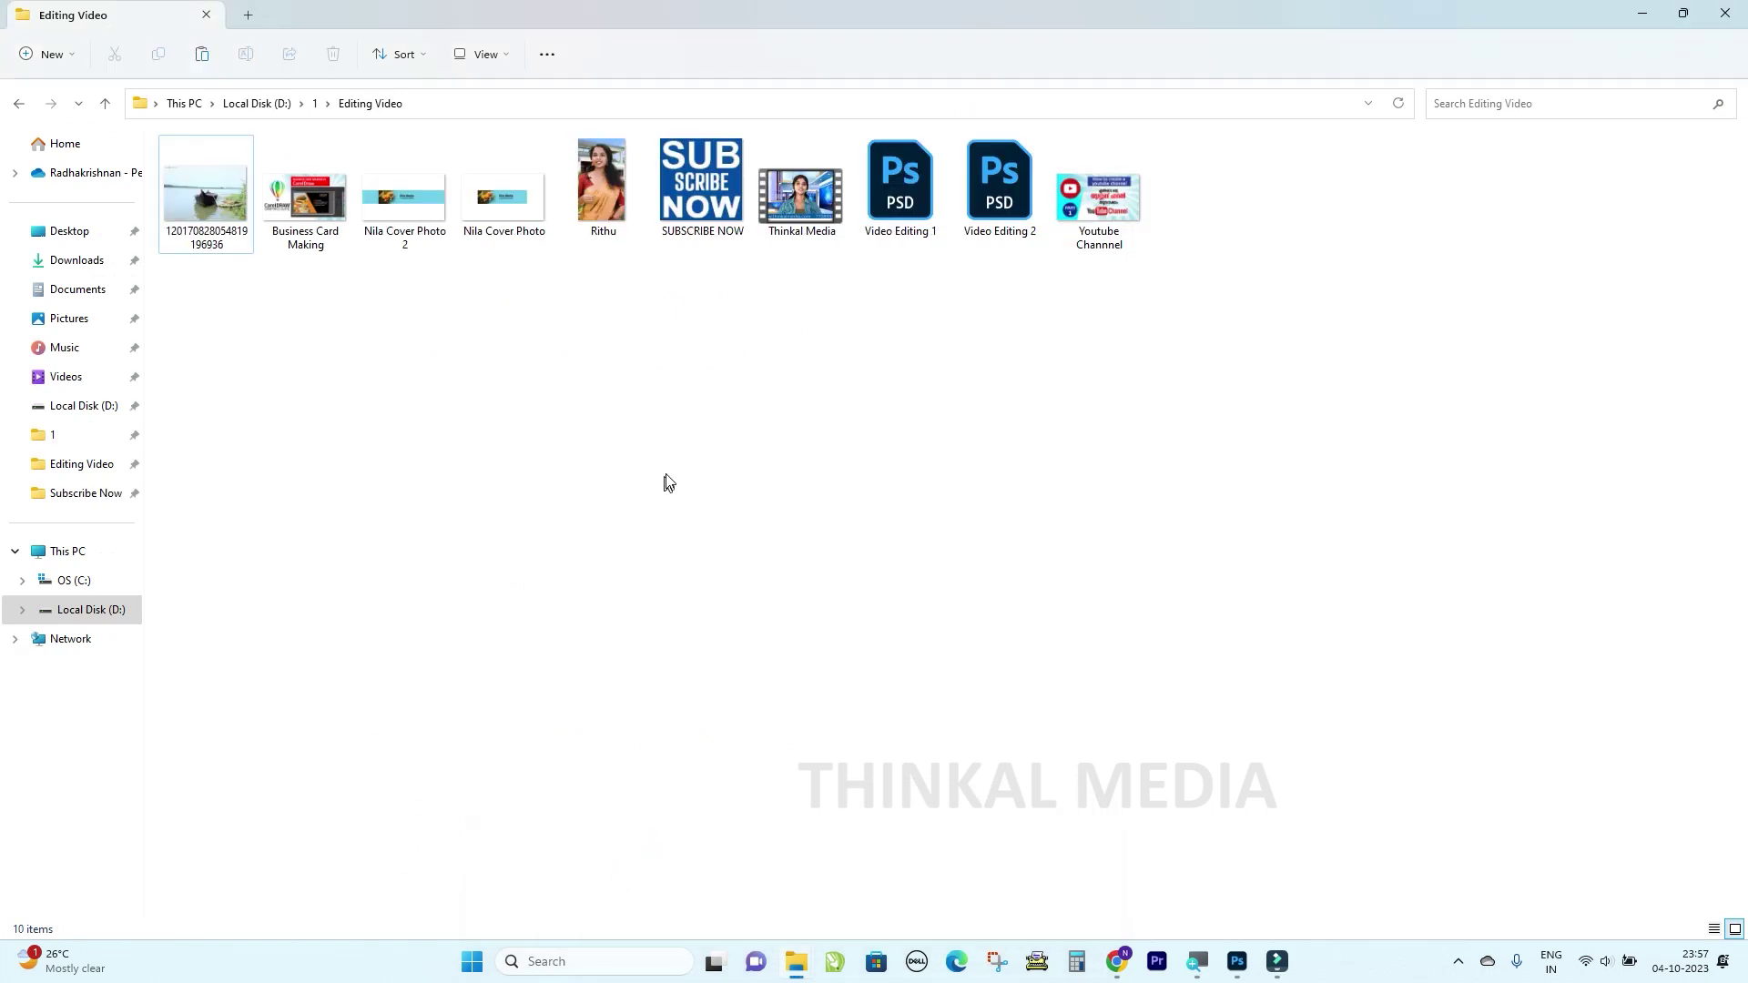
key("Return")
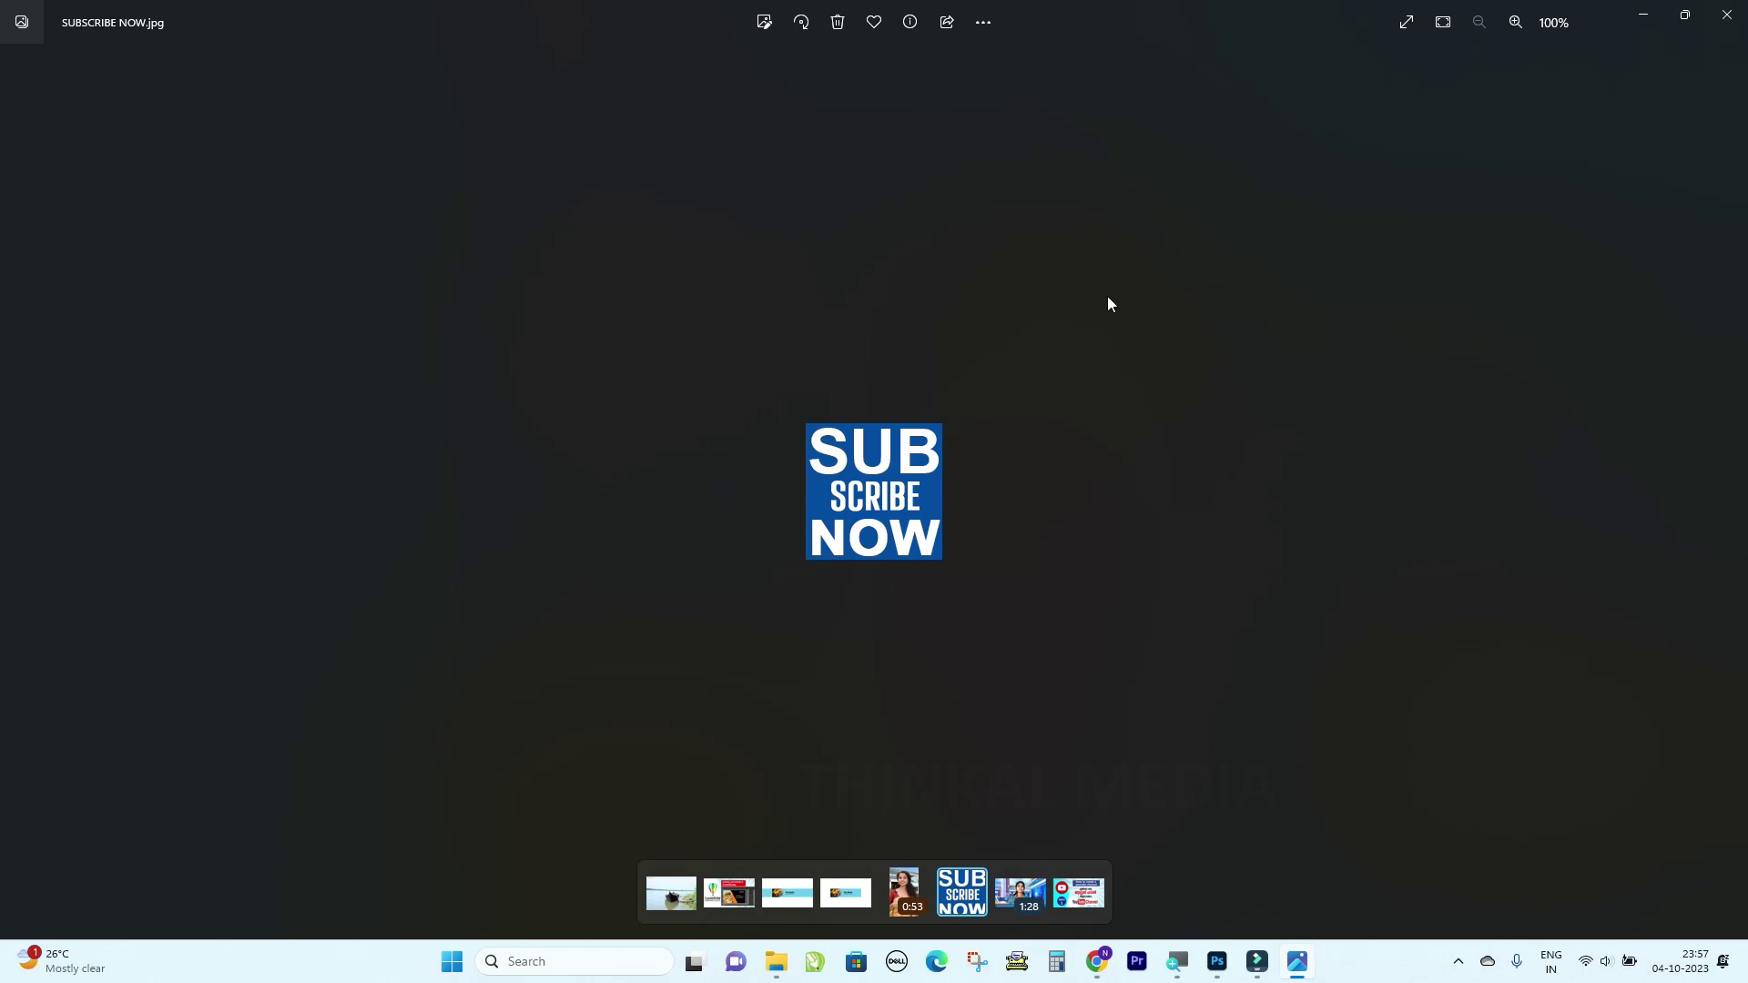
left_click(1727, 15)
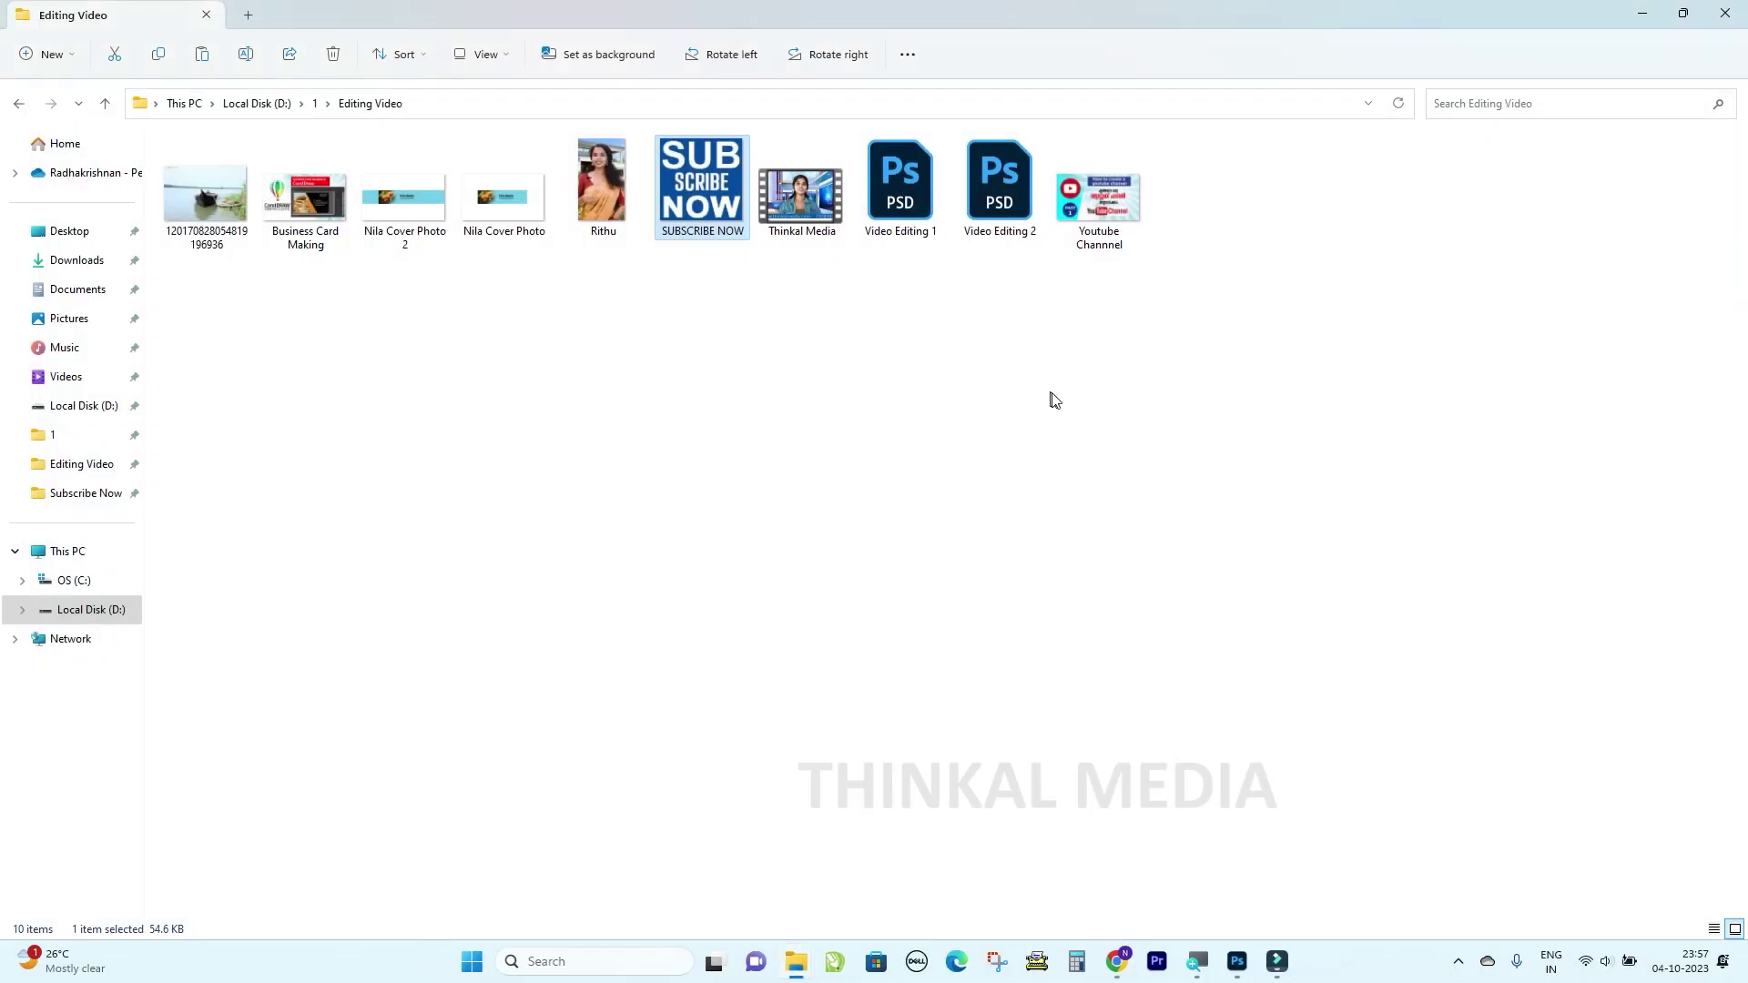
left_click(1725, 14)
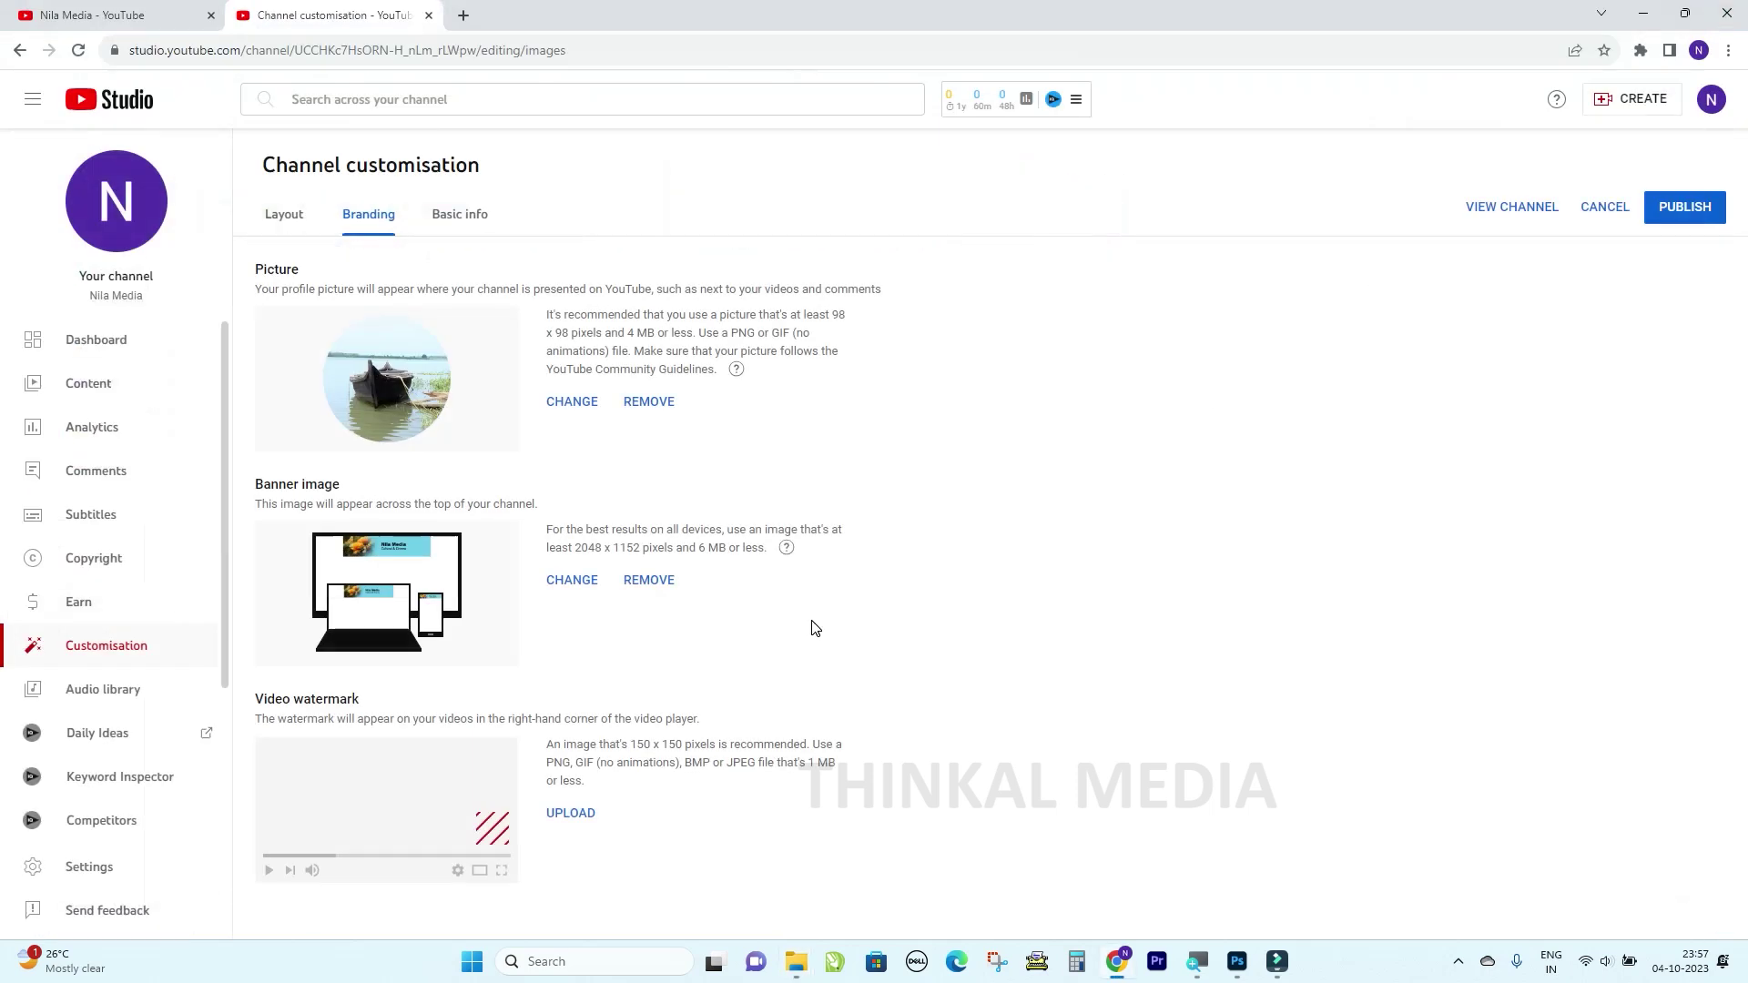
Add the SUBSCRIBE NOW image as the video watermark with display time Entire video, and publish the branding changes.
left_click(569, 813)
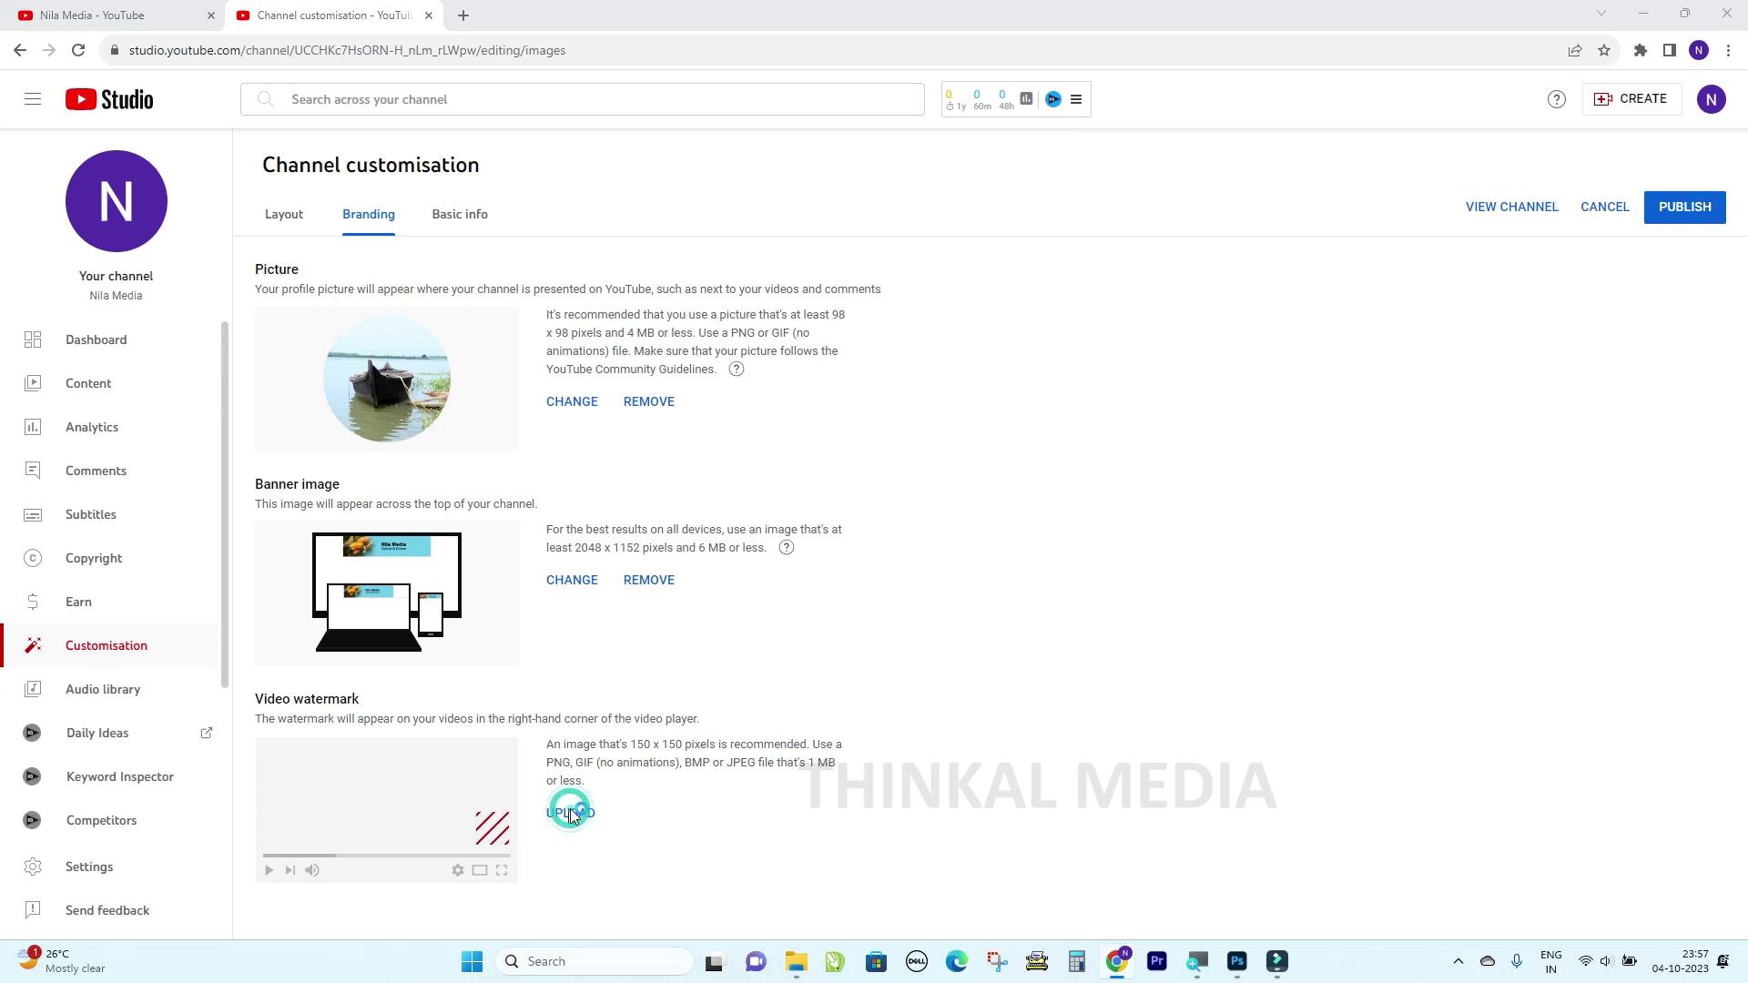
left_click(770, 185)
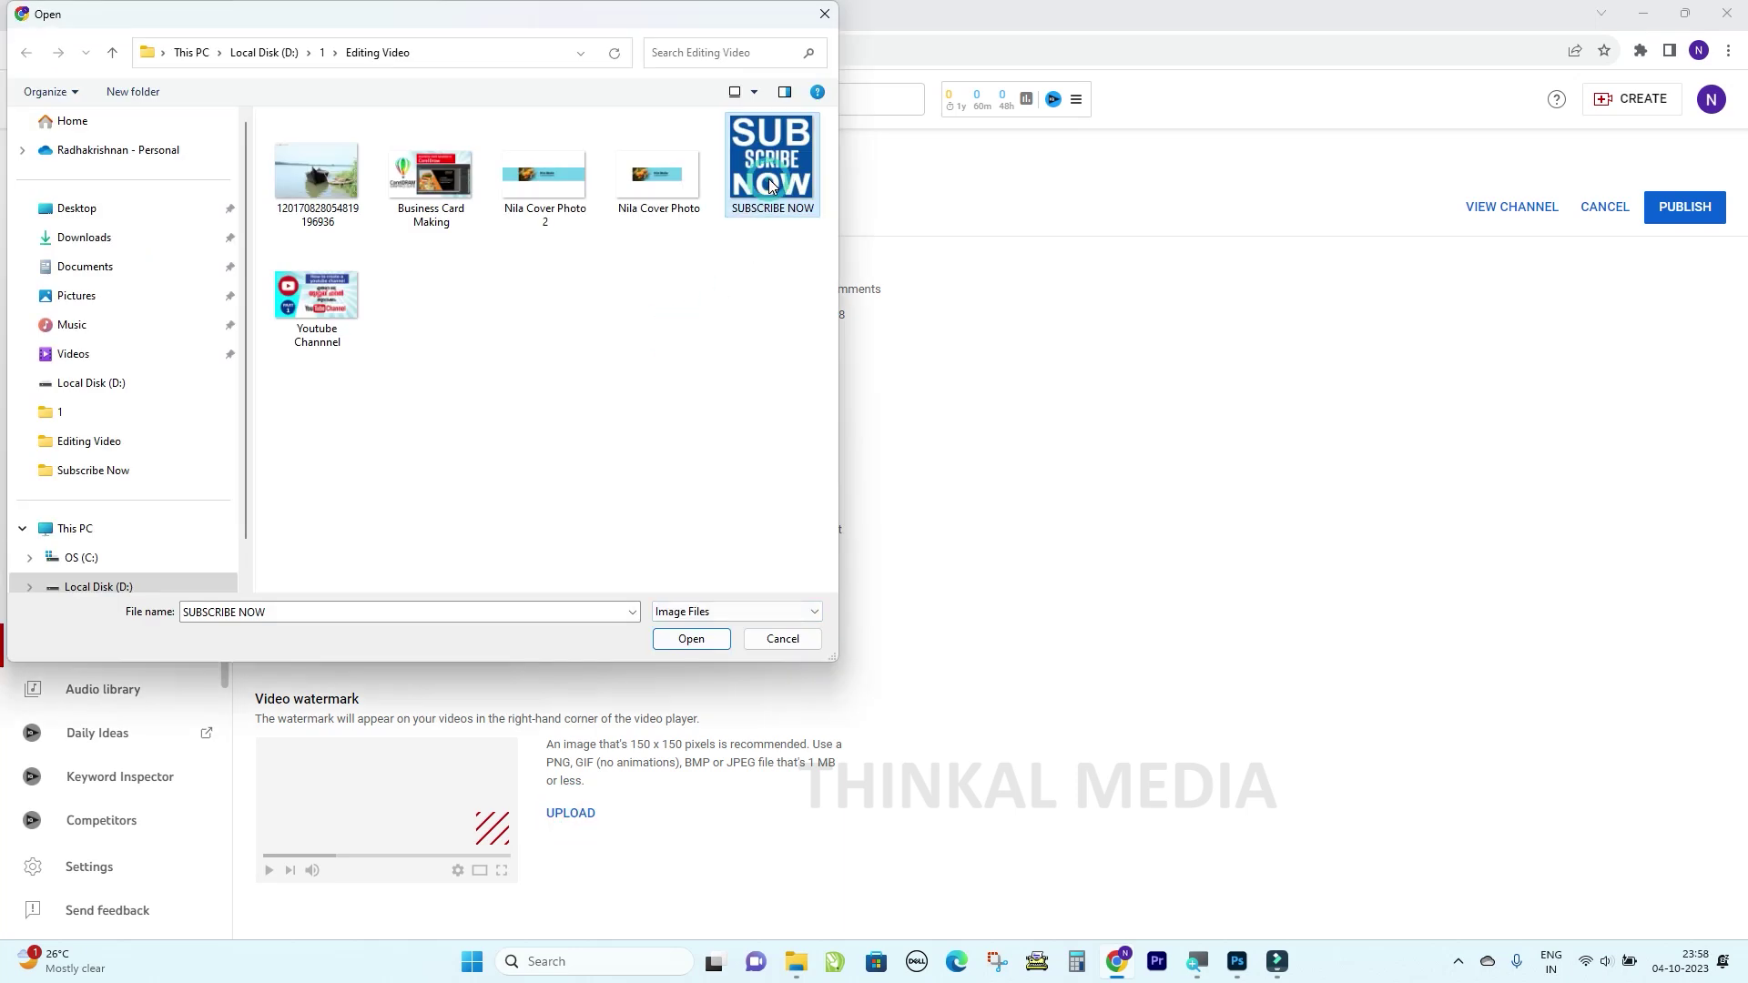
left_click(690, 639)
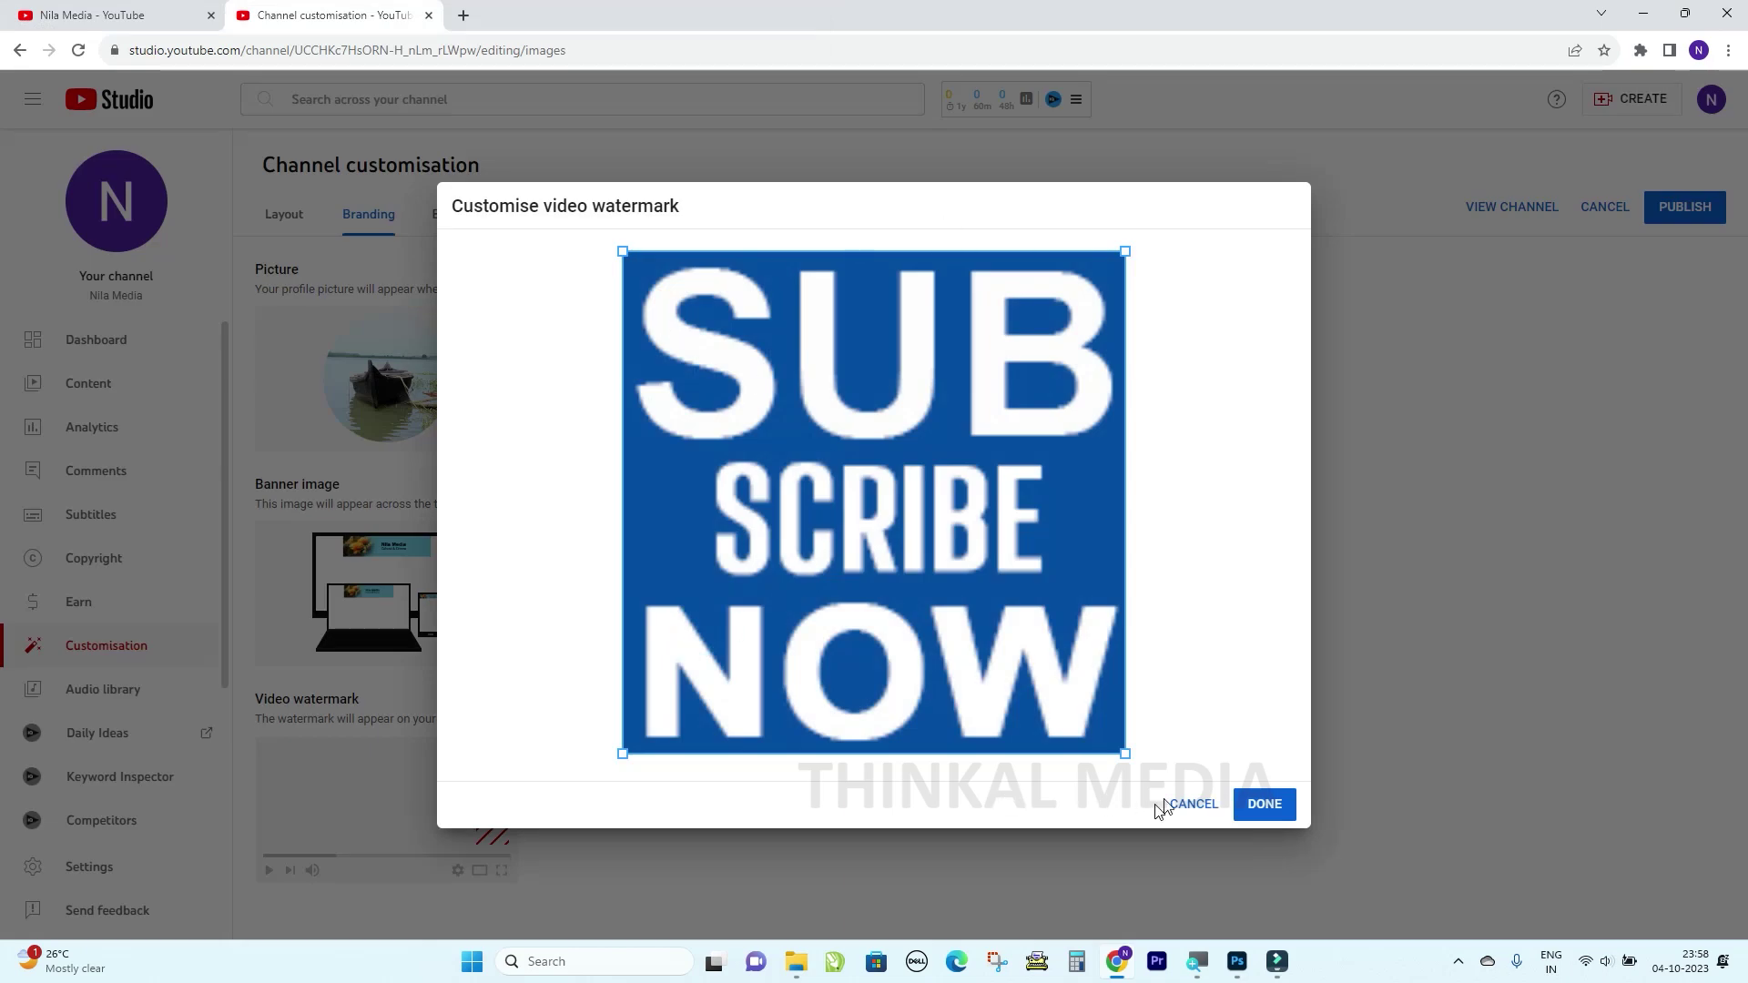
left_click(1265, 805)
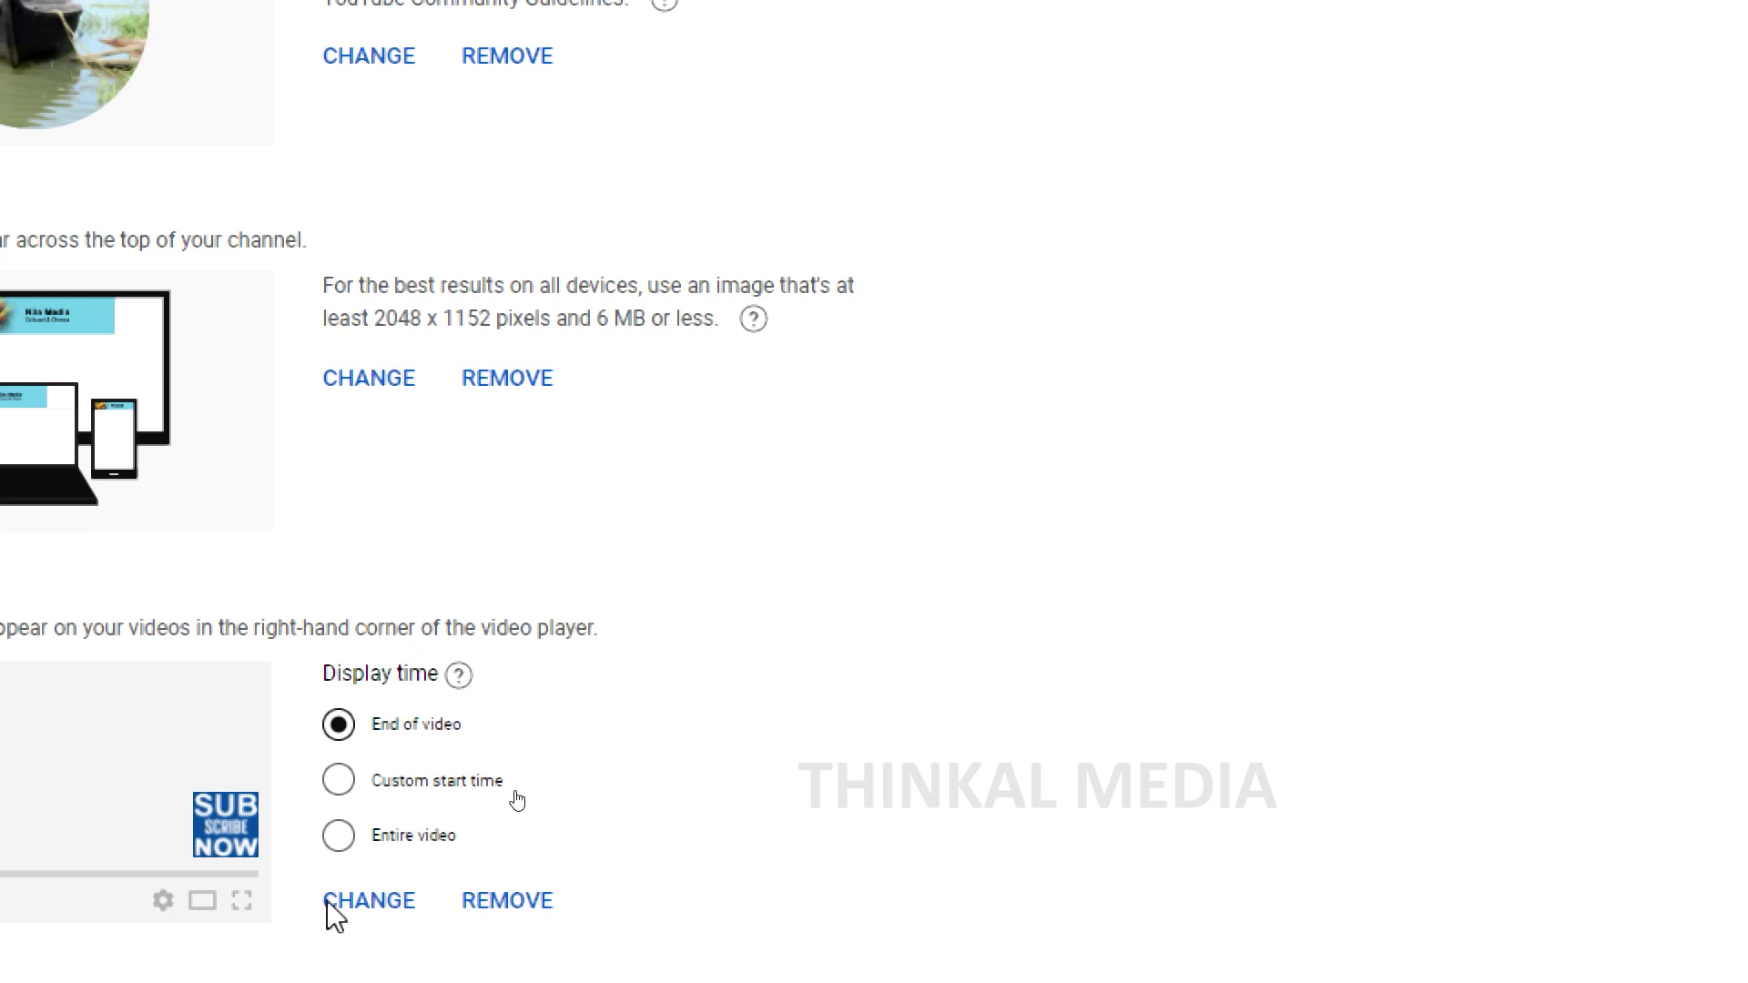
left_click(338, 835)
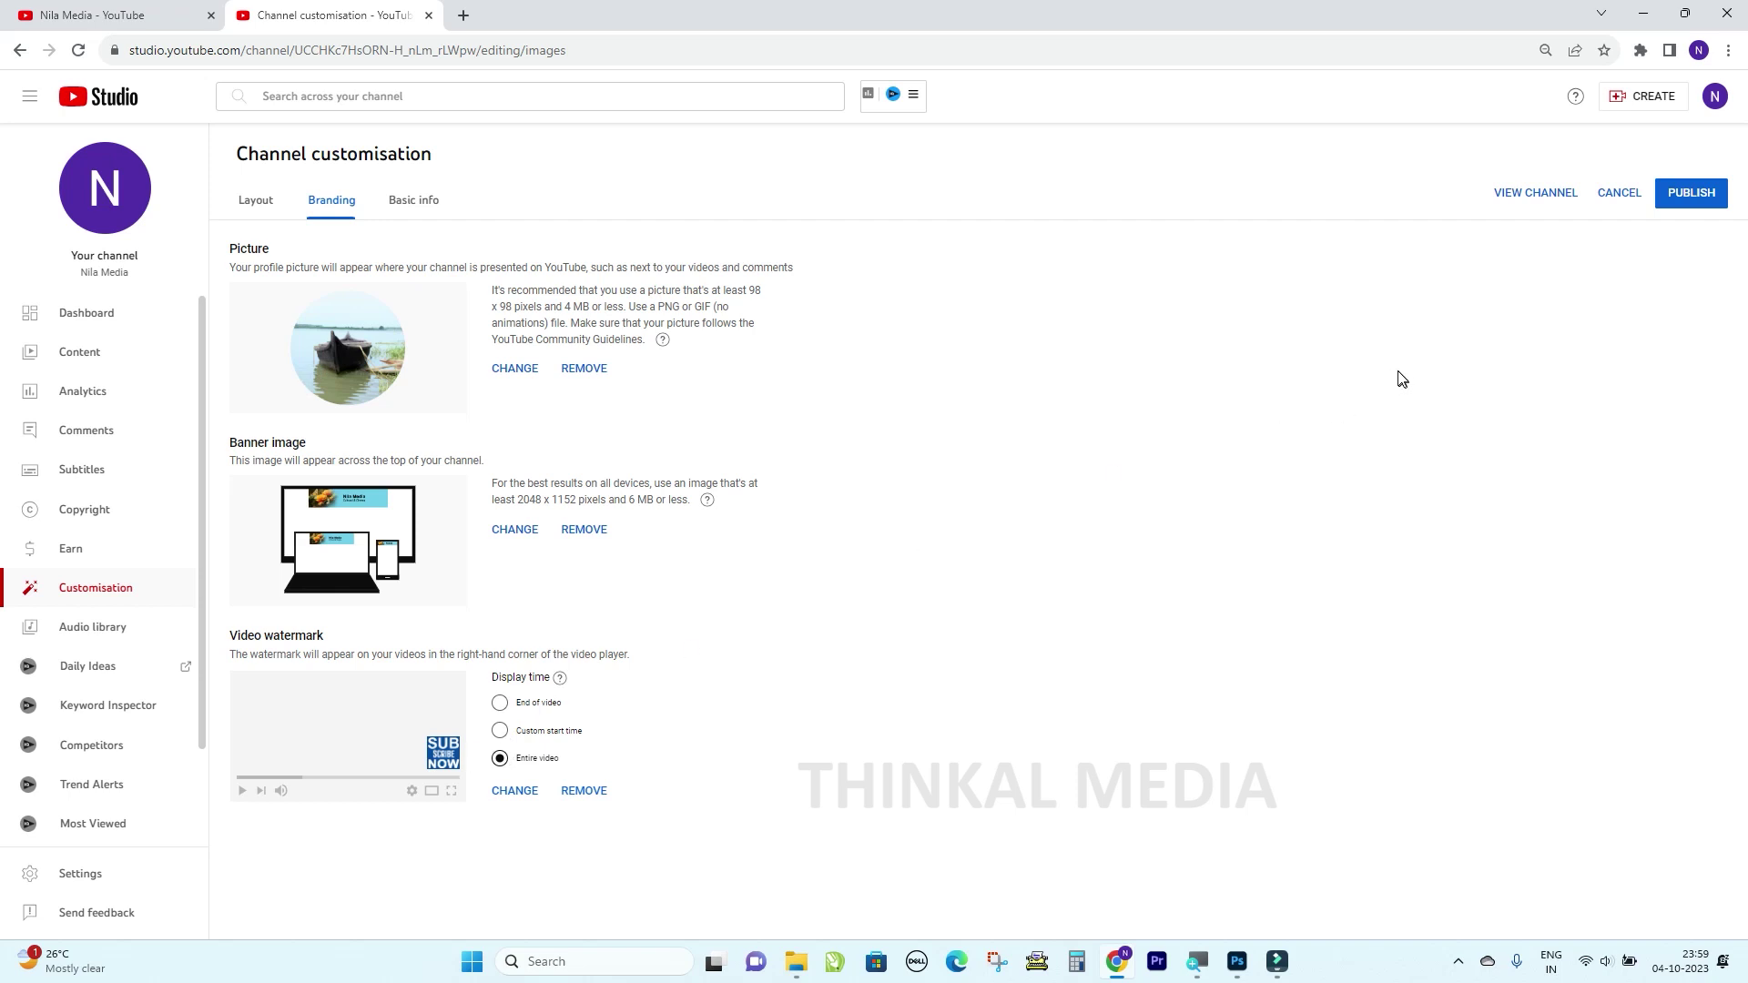
left_click(1682, 202)
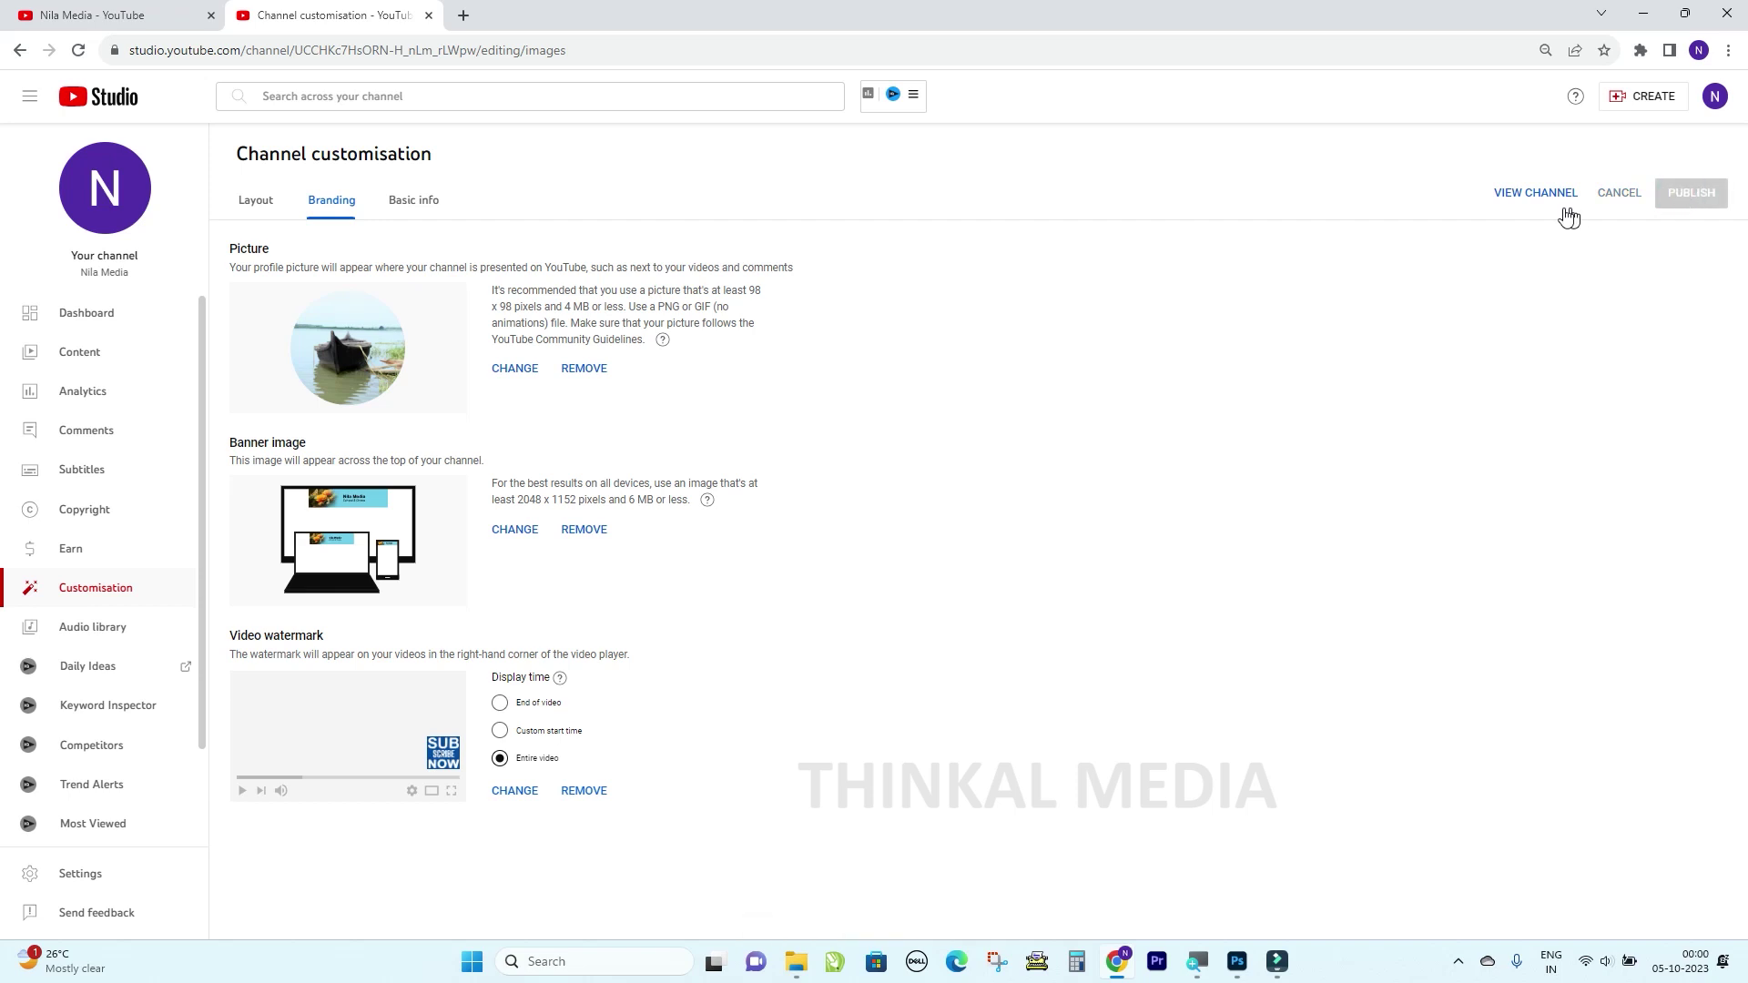
Reload the public channel page and examine its banner and profile picture.
left_click(119, 20)
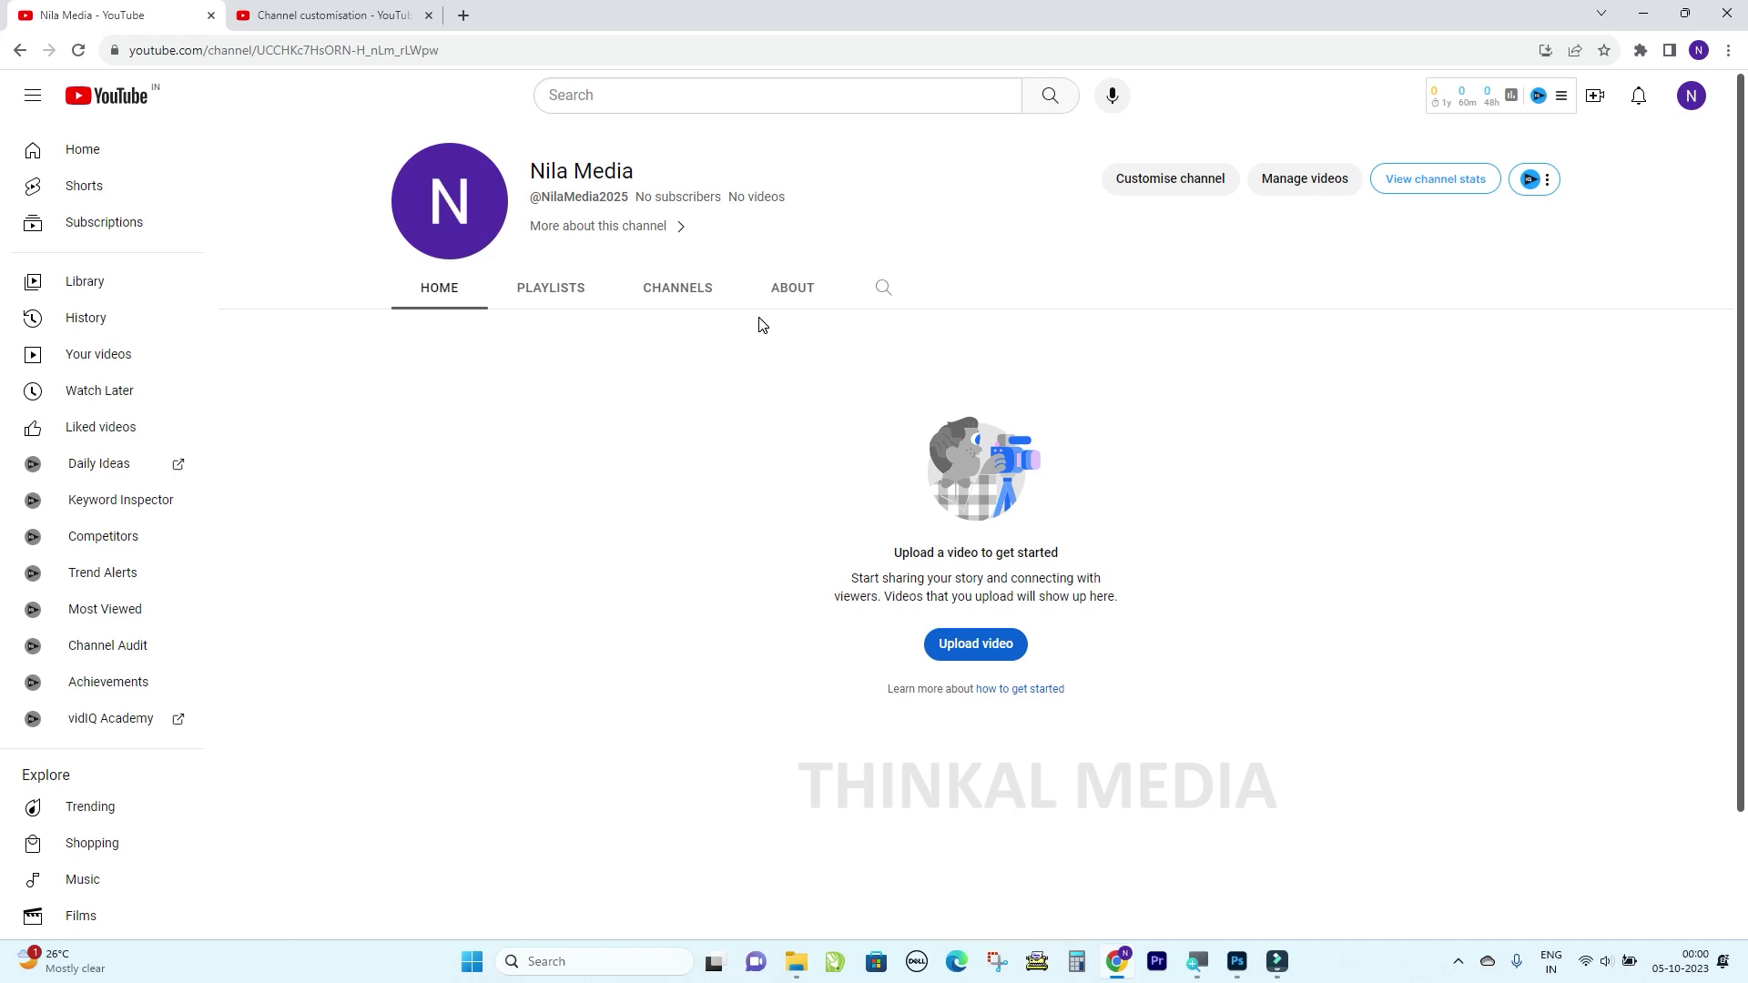
key("F5")
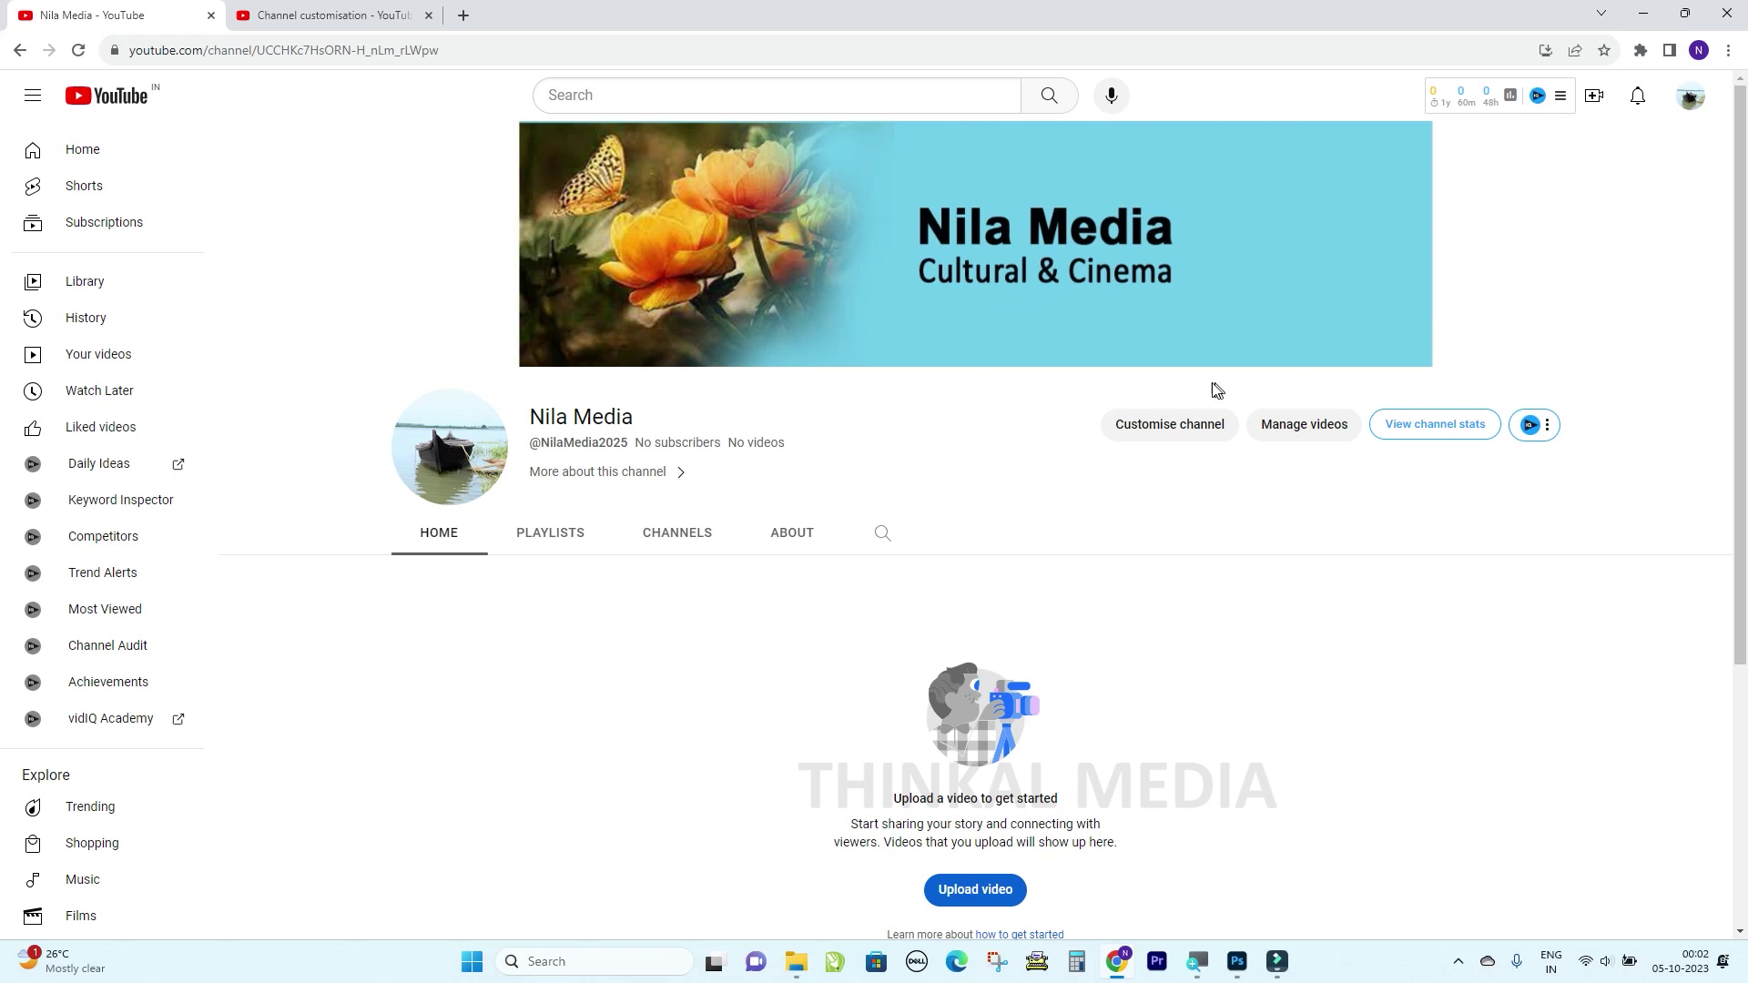
scroll(1065, 437, "down", 3)
scroll(1067, 439, "up", 3)
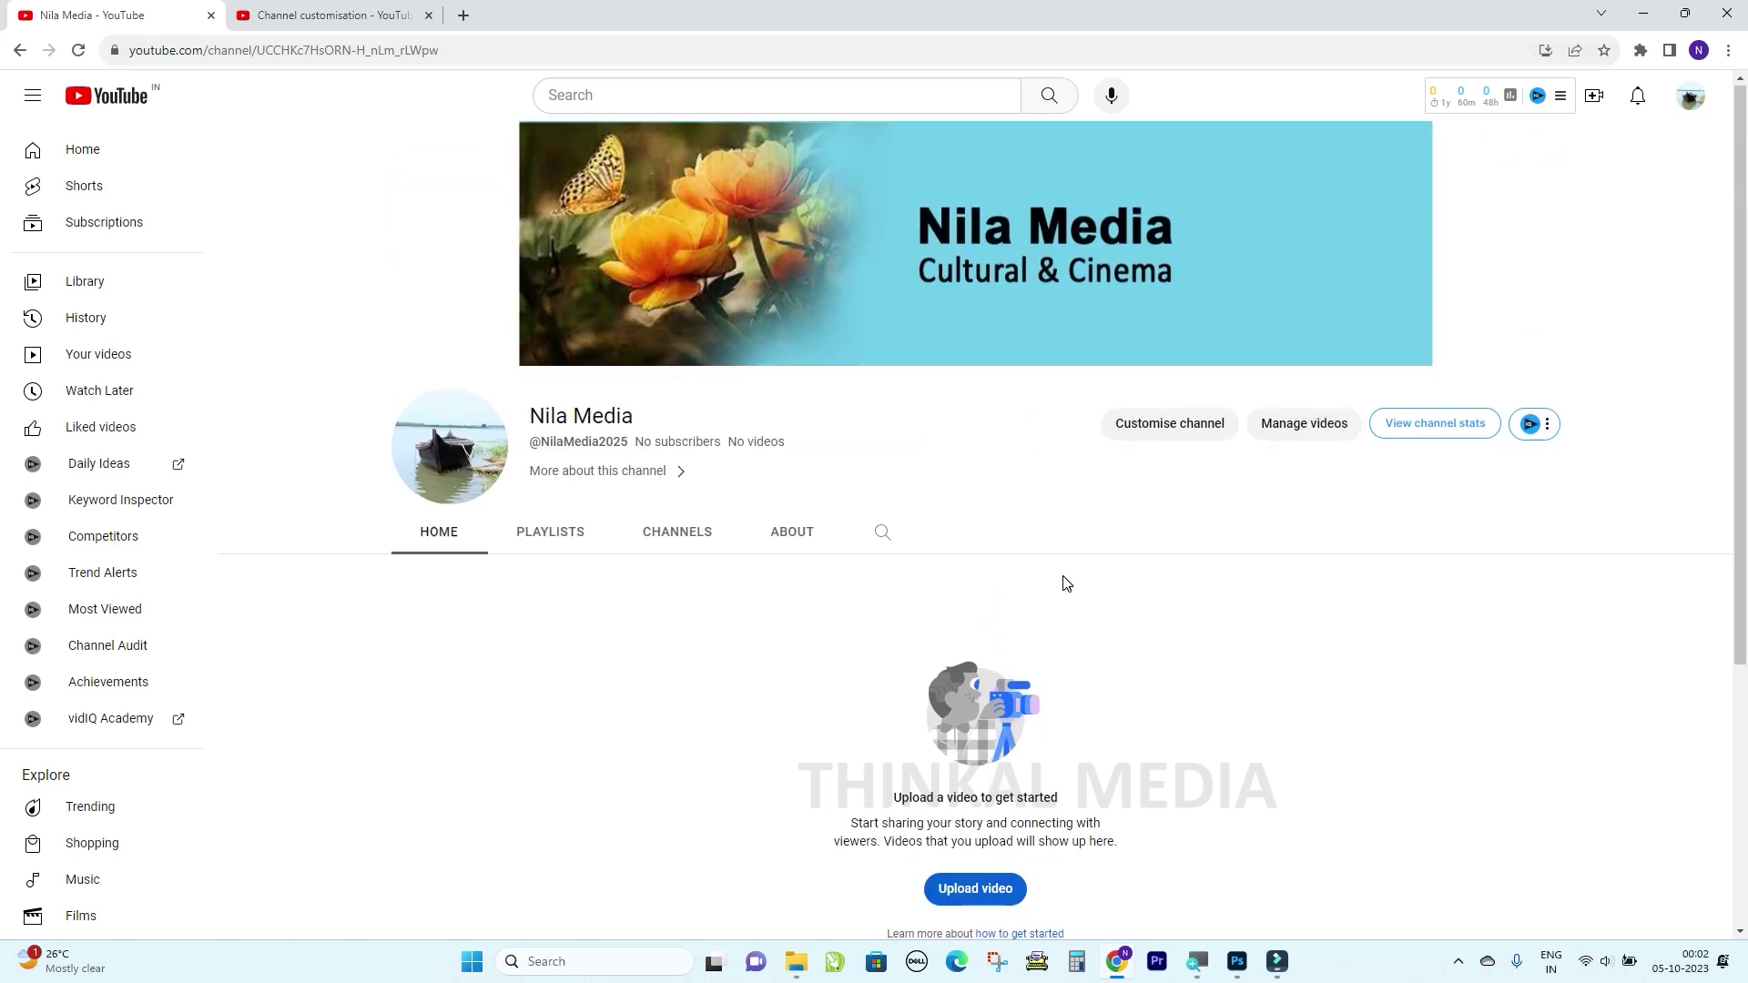
scroll(1067, 579, "down", 3)
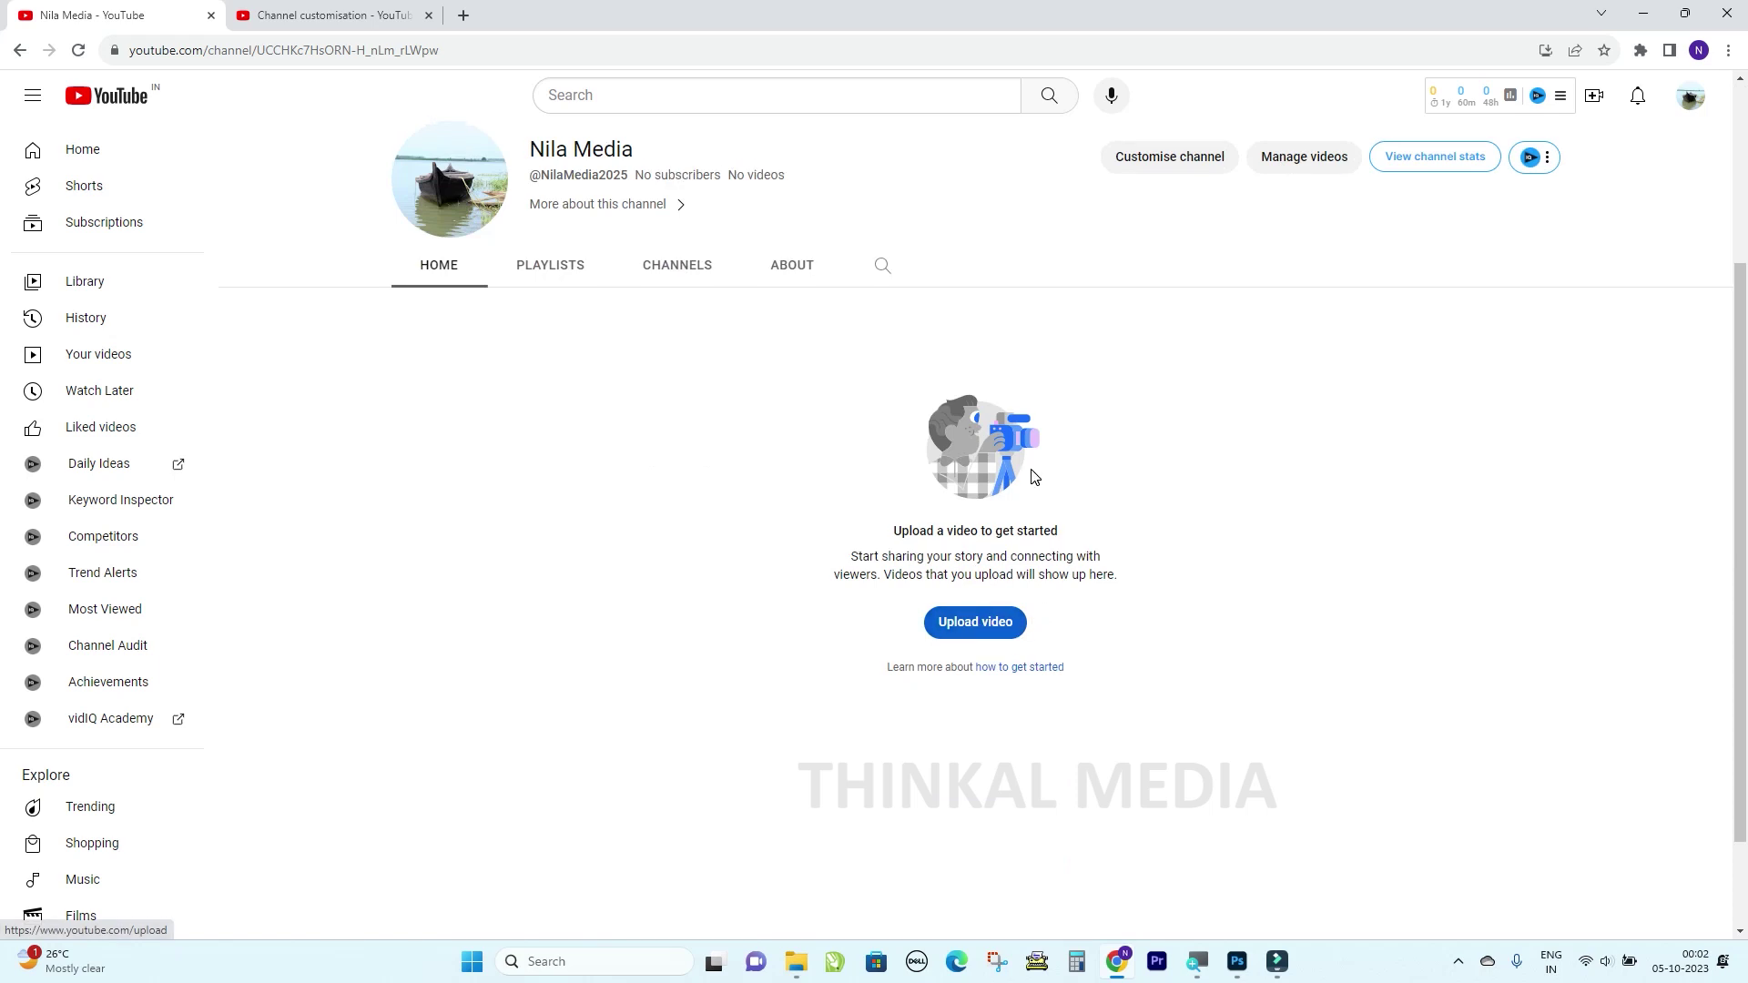
scroll(967, 441, "up", 3)
Upload the Thinkal Media video file from the Editing Video folder as new channel content in YouTube Studio.
left_click(301, 15)
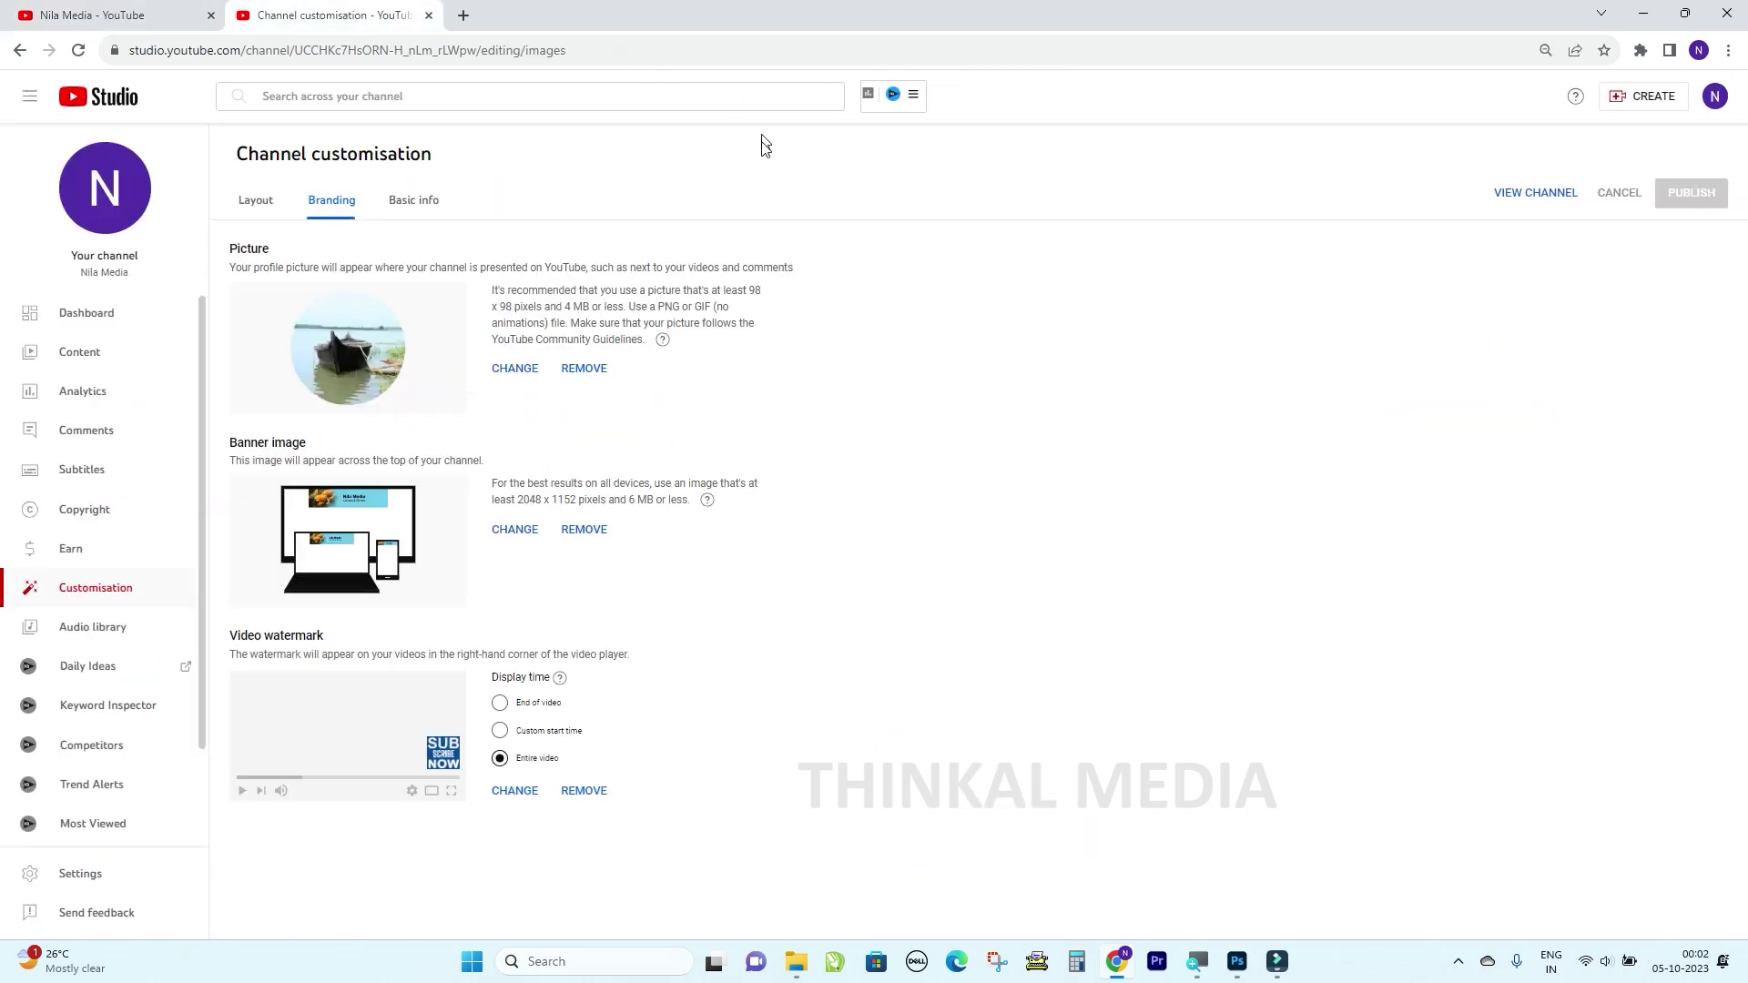
left_click(75, 355)
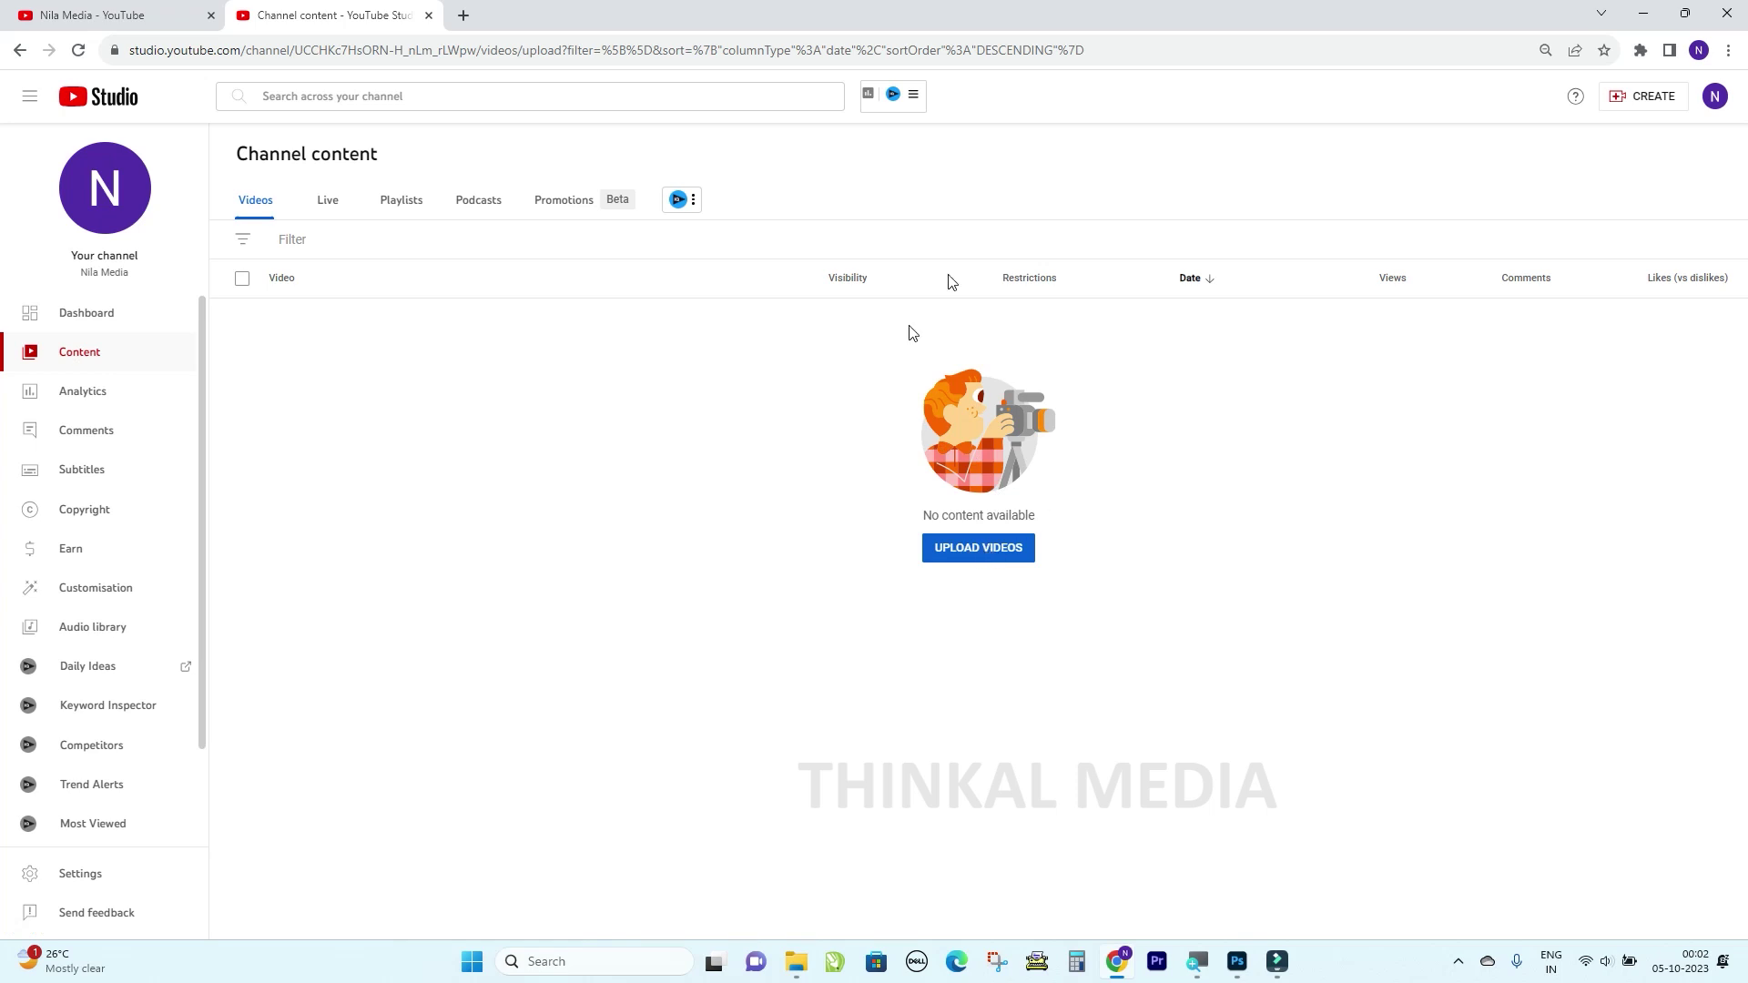
left_click(1642, 100)
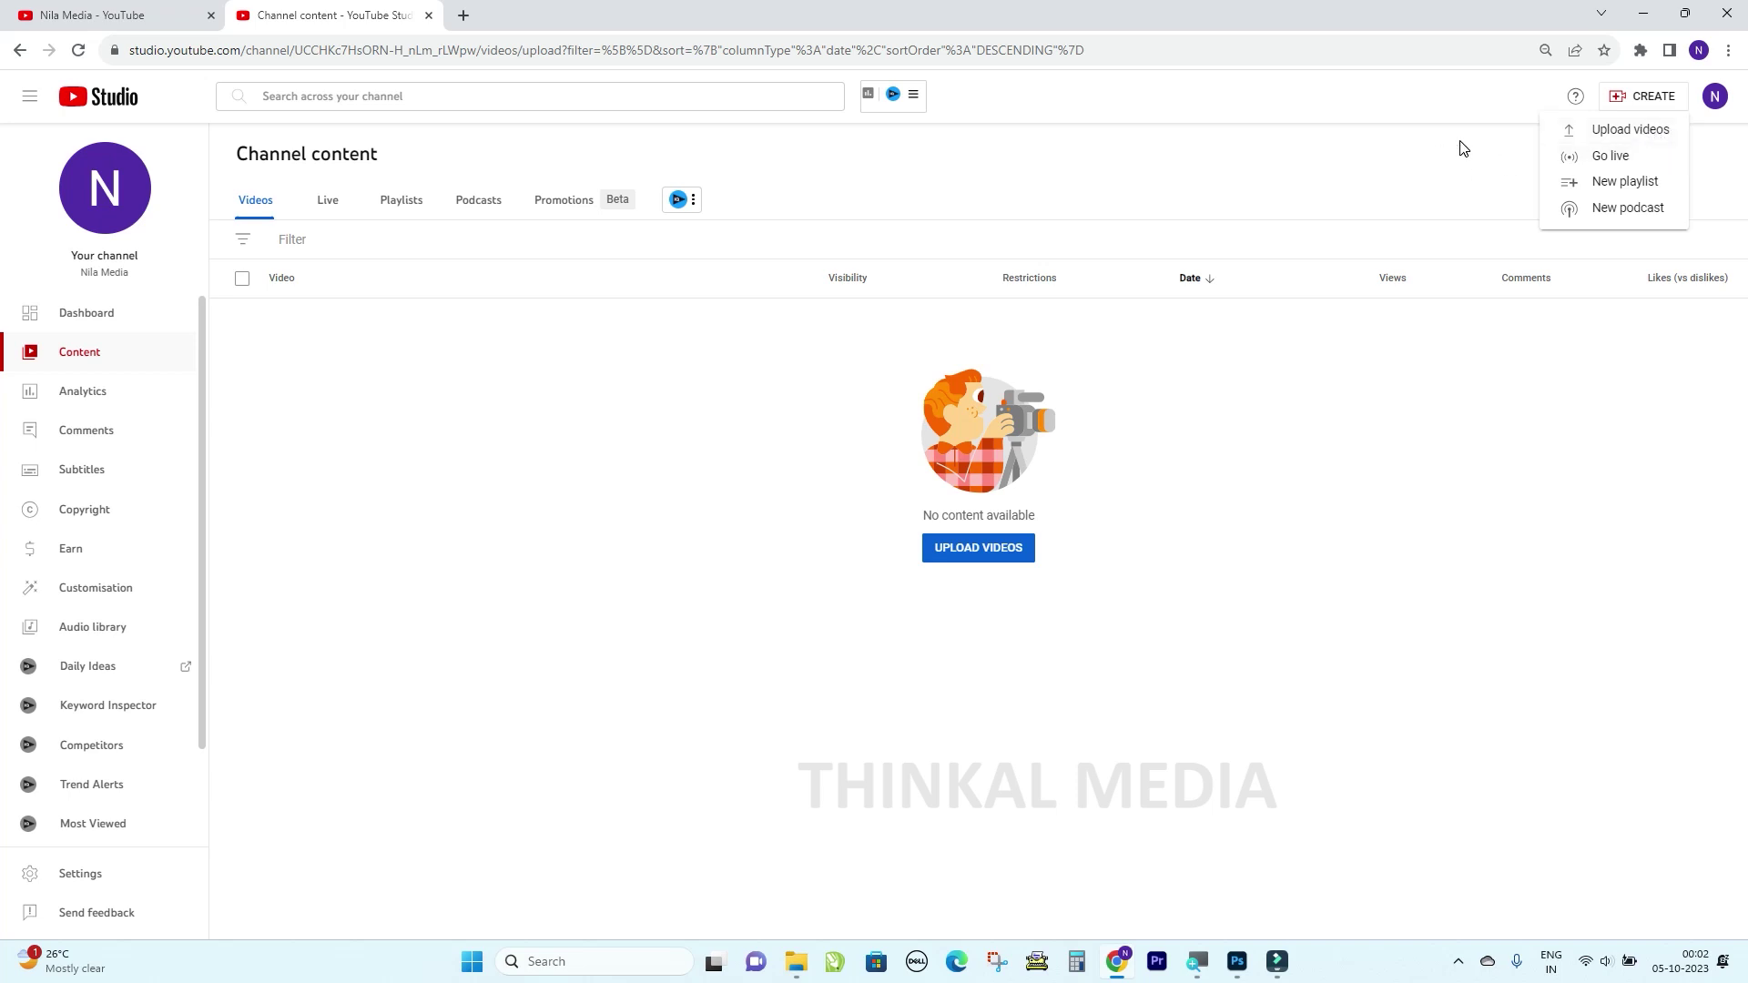
left_click(1620, 130)
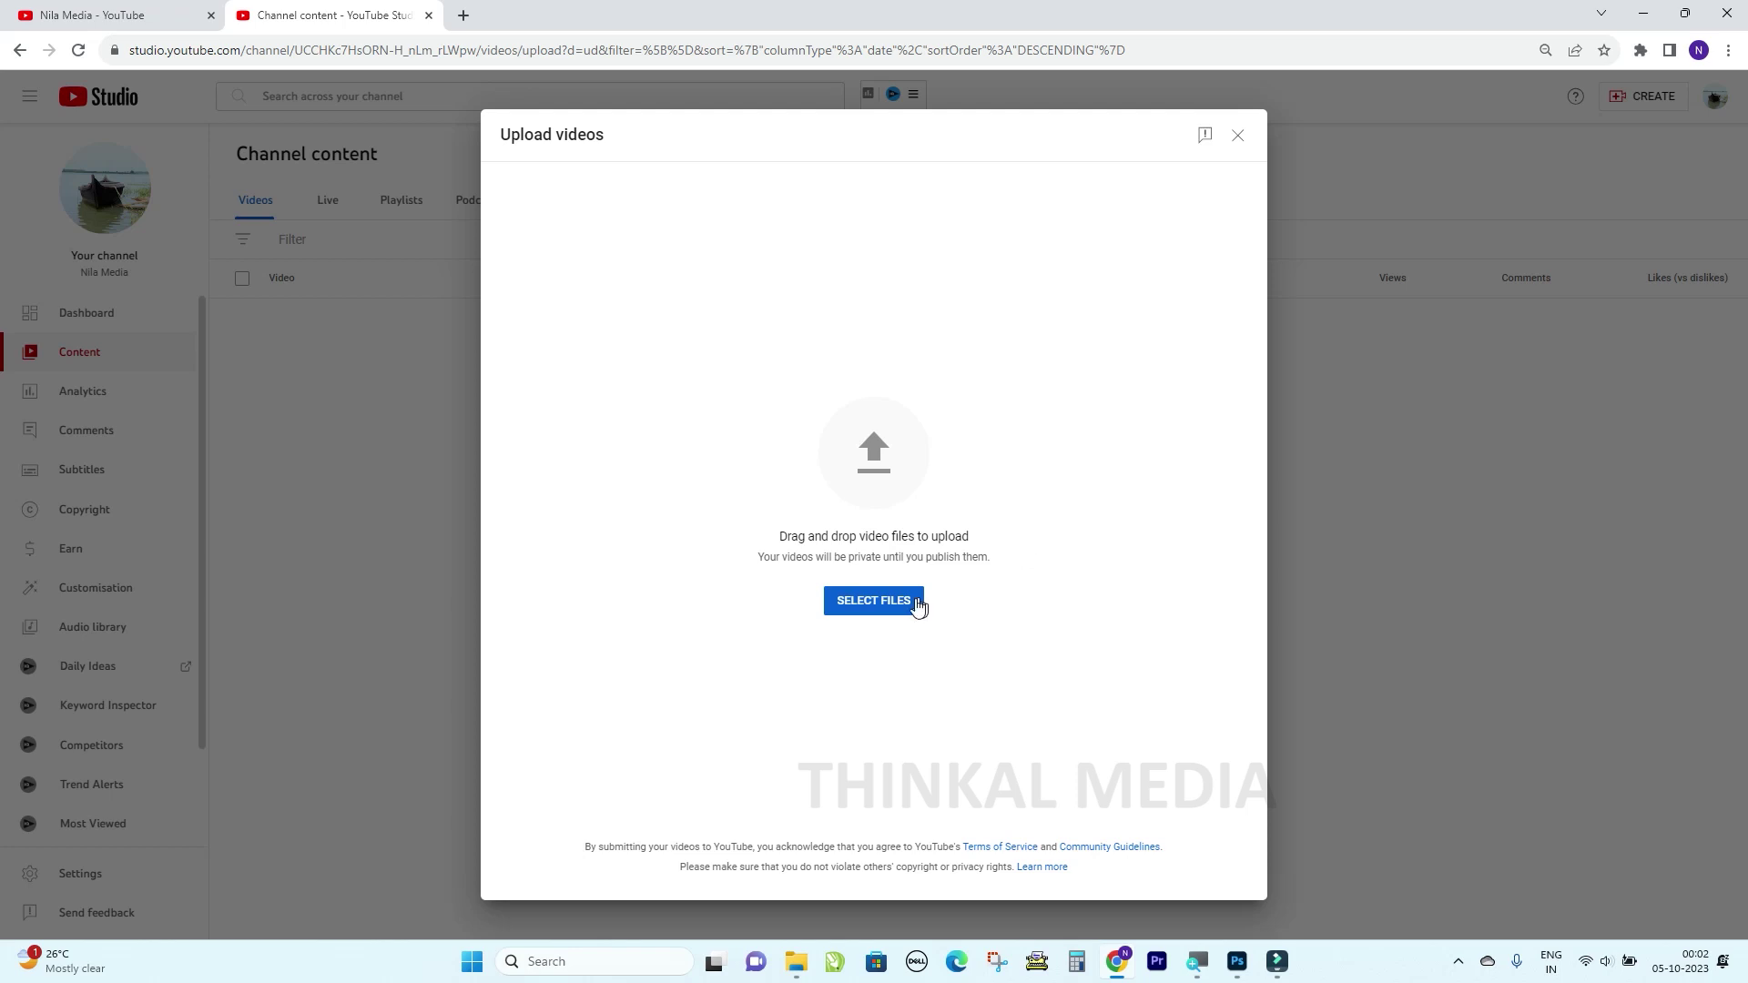
left_click(871, 606)
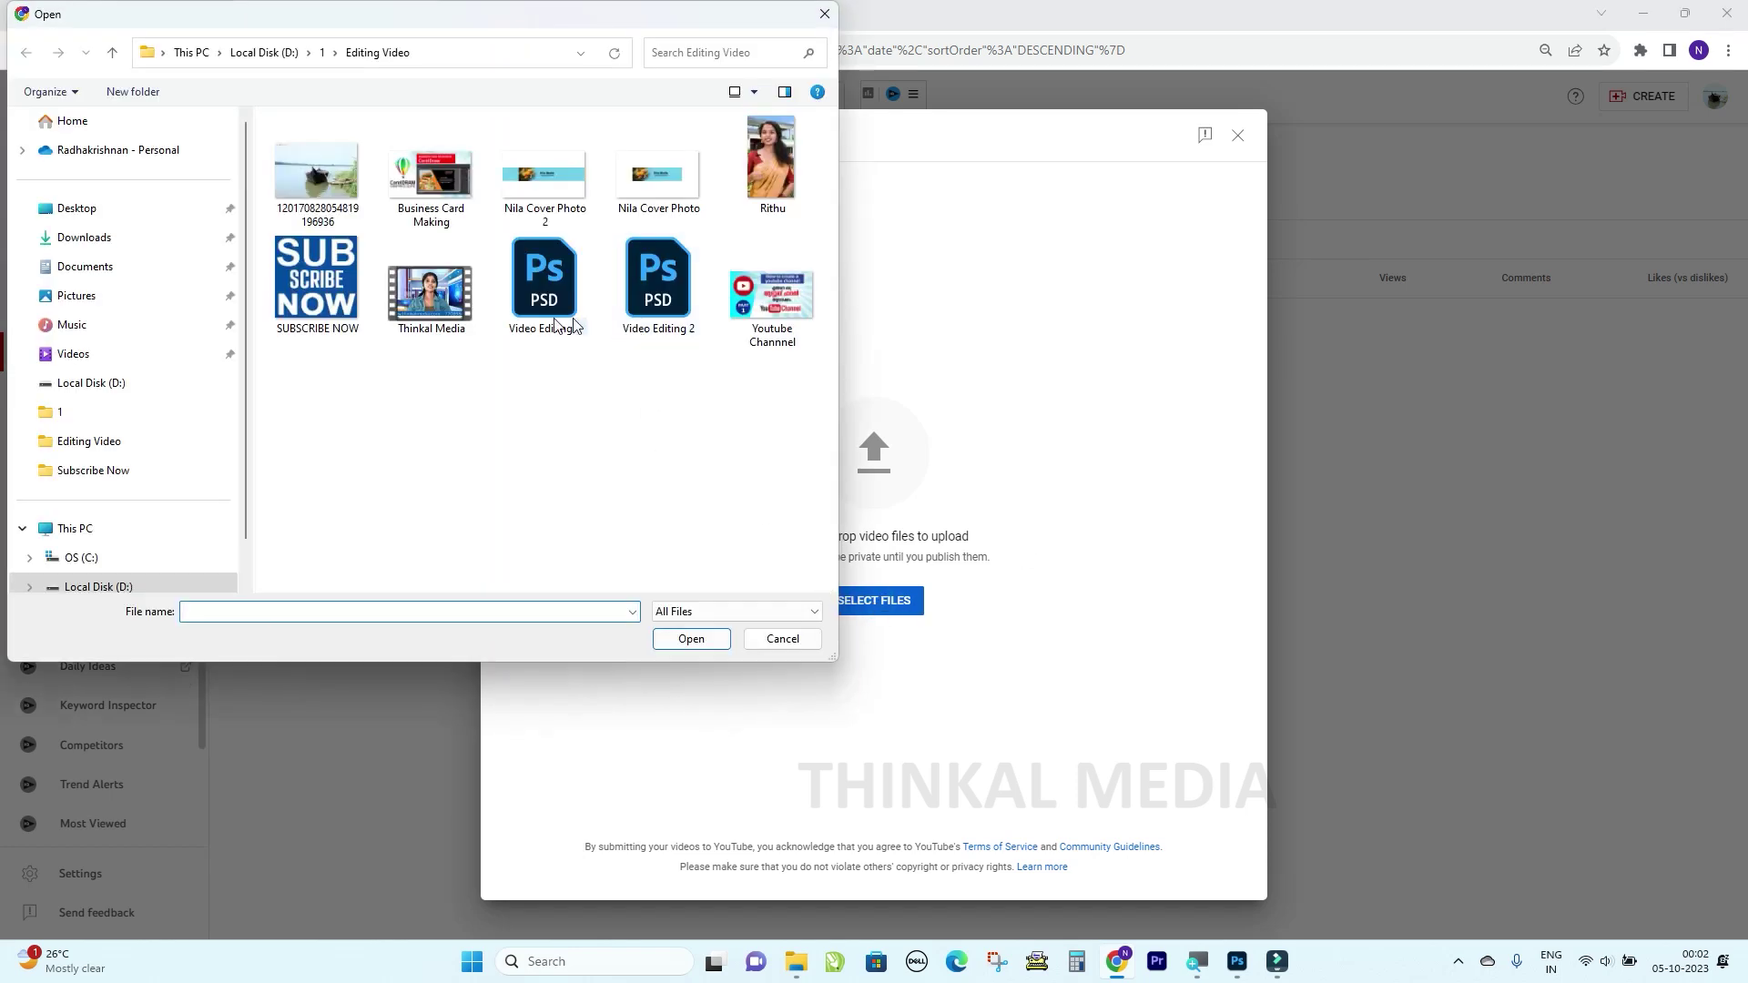
left_click(429, 290)
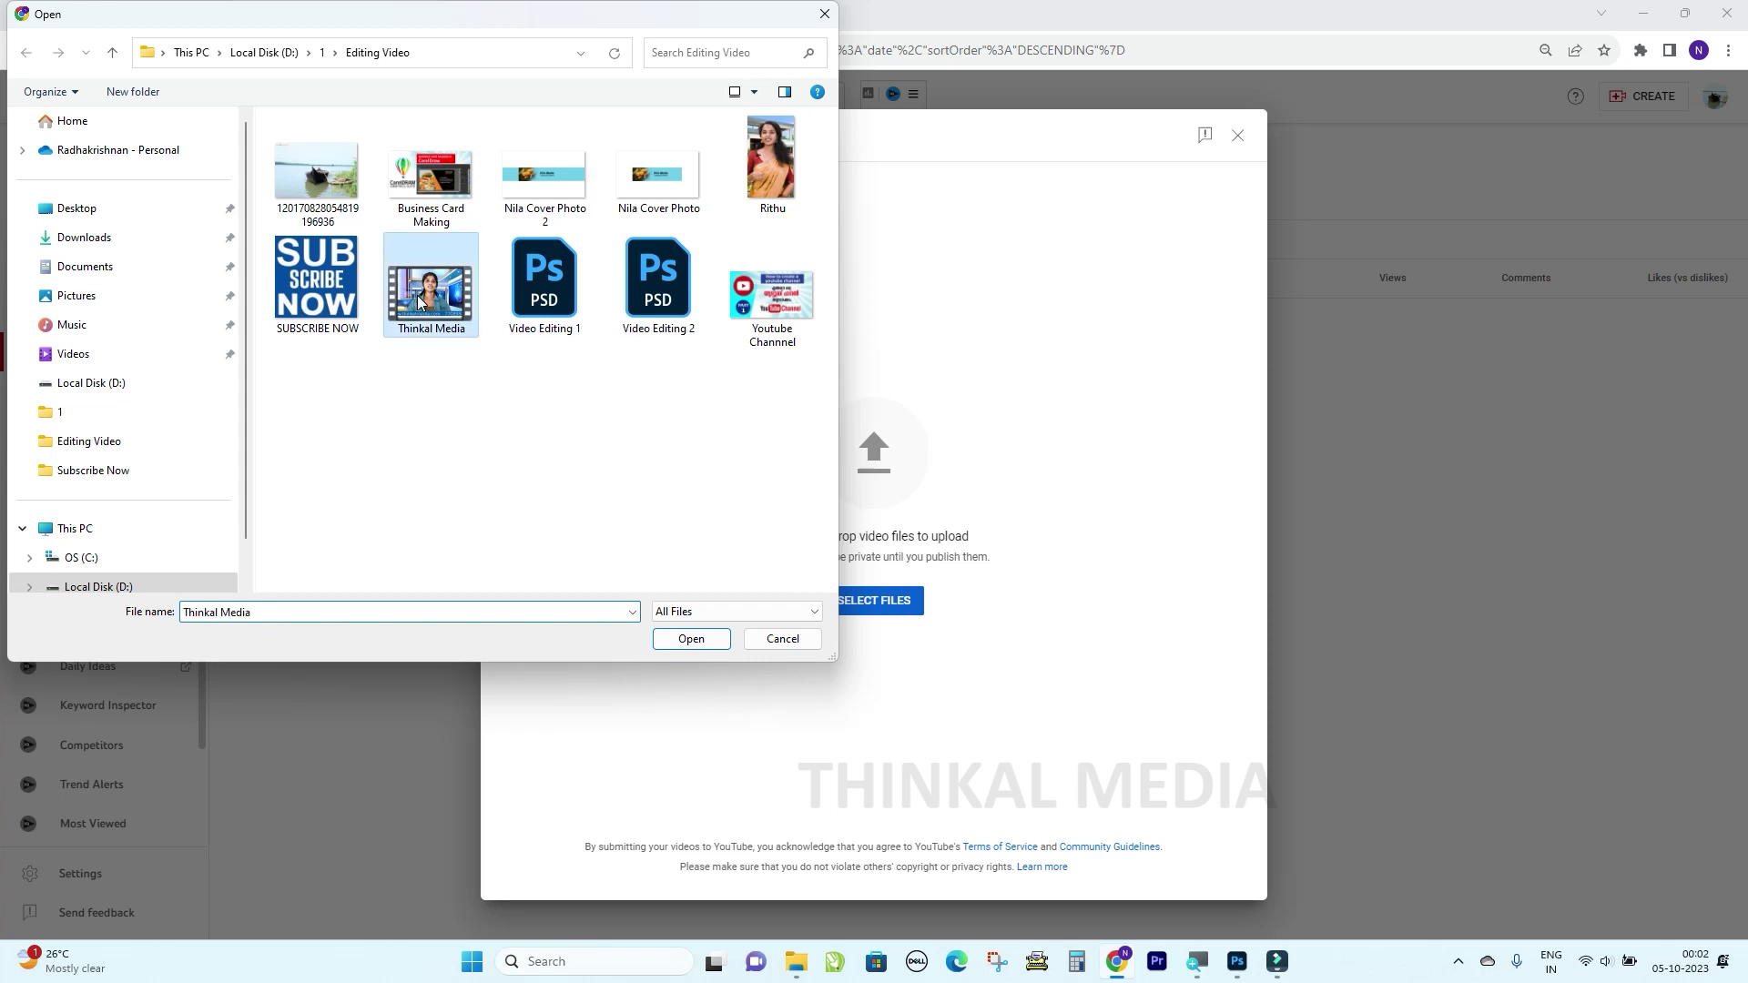
left_click(689, 640)
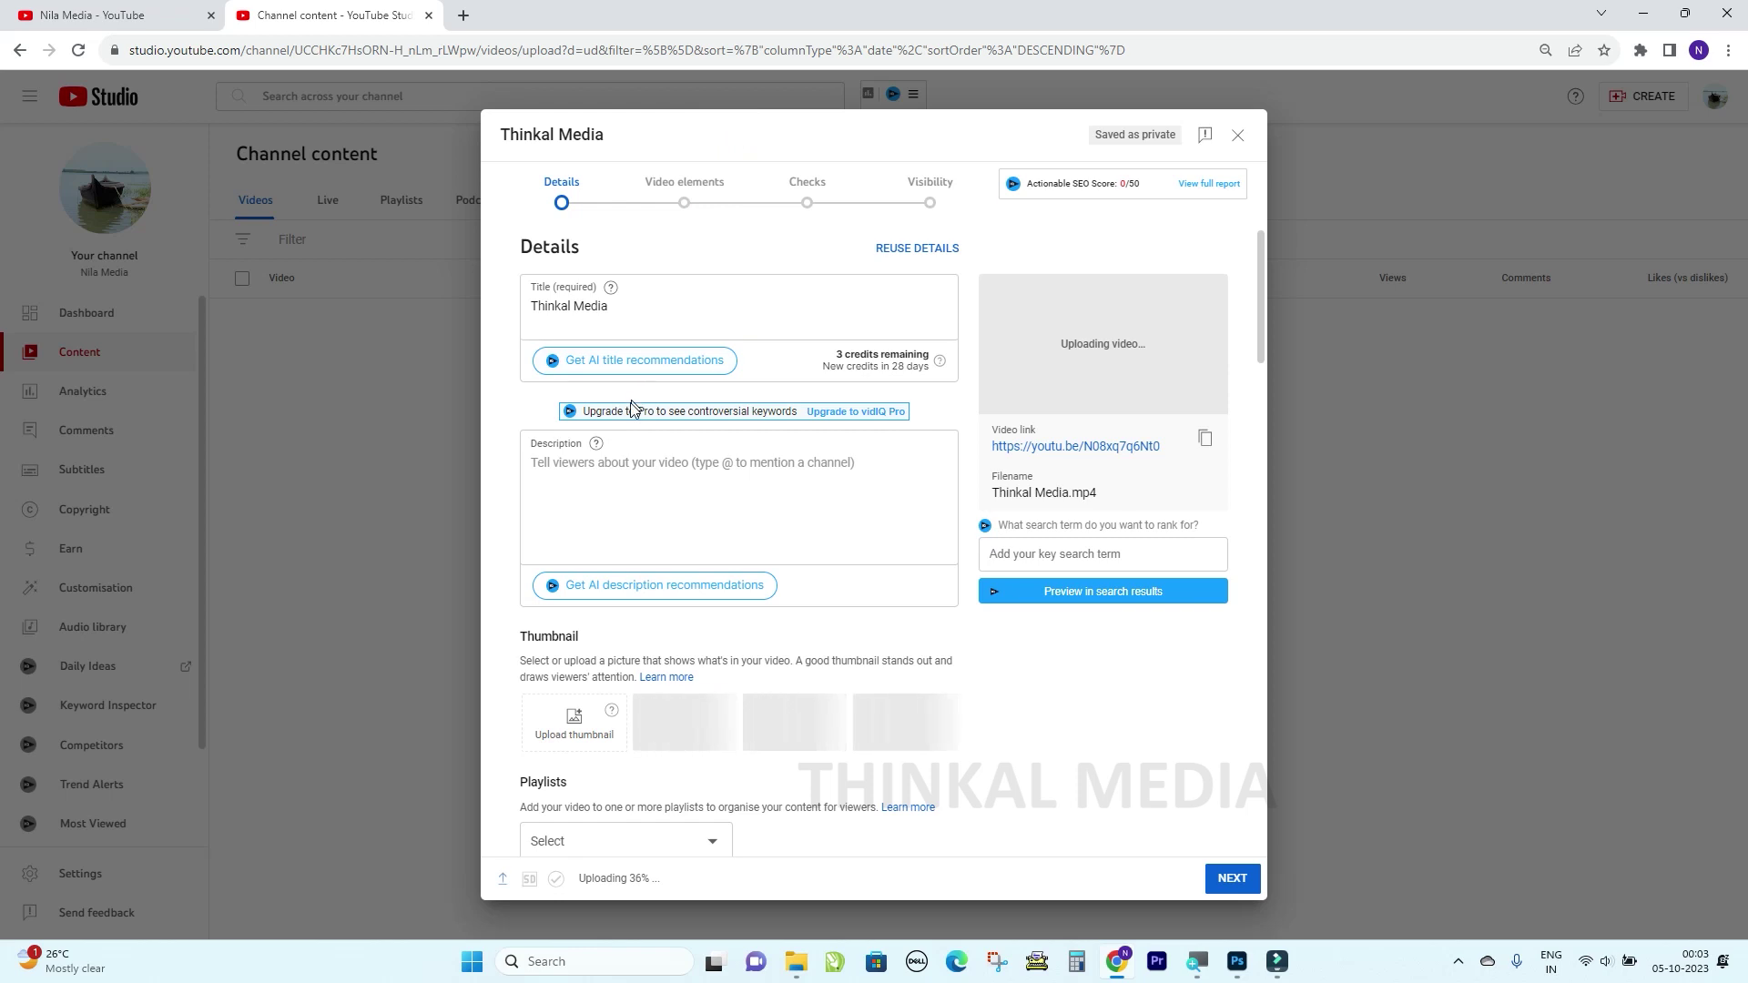
Extend the video title to "Thinkal Media Course Details".
triple_click(608, 307)
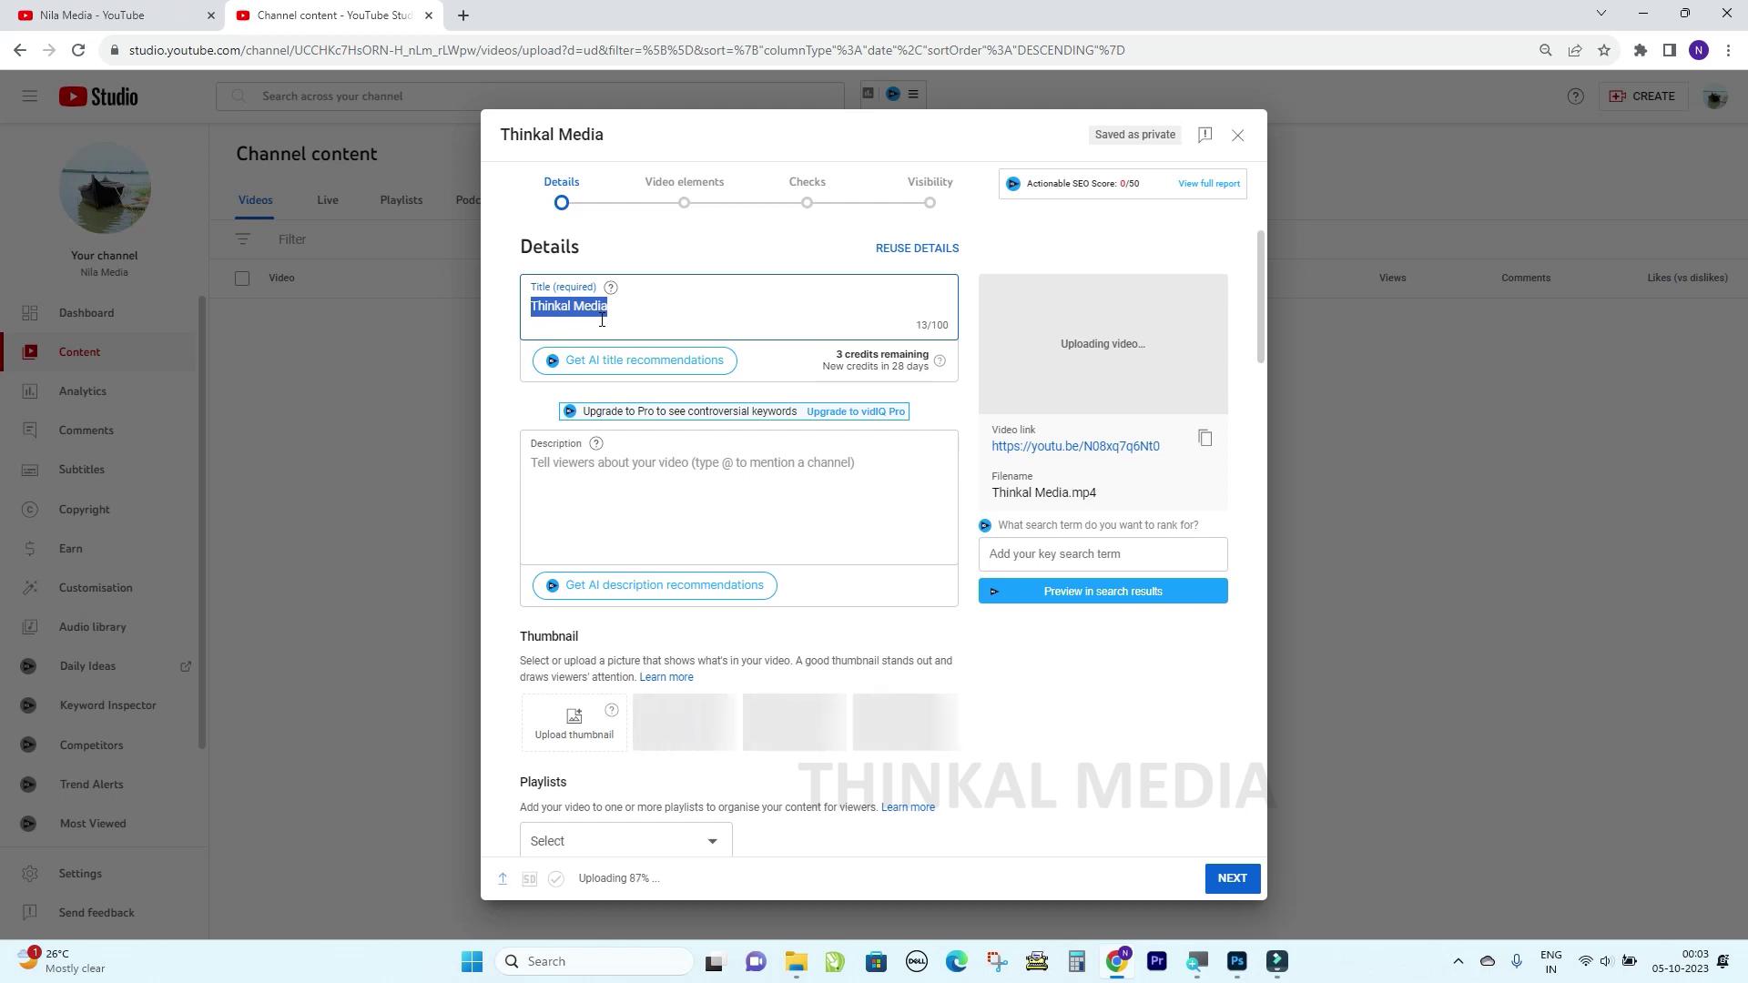
left_click(623, 297)
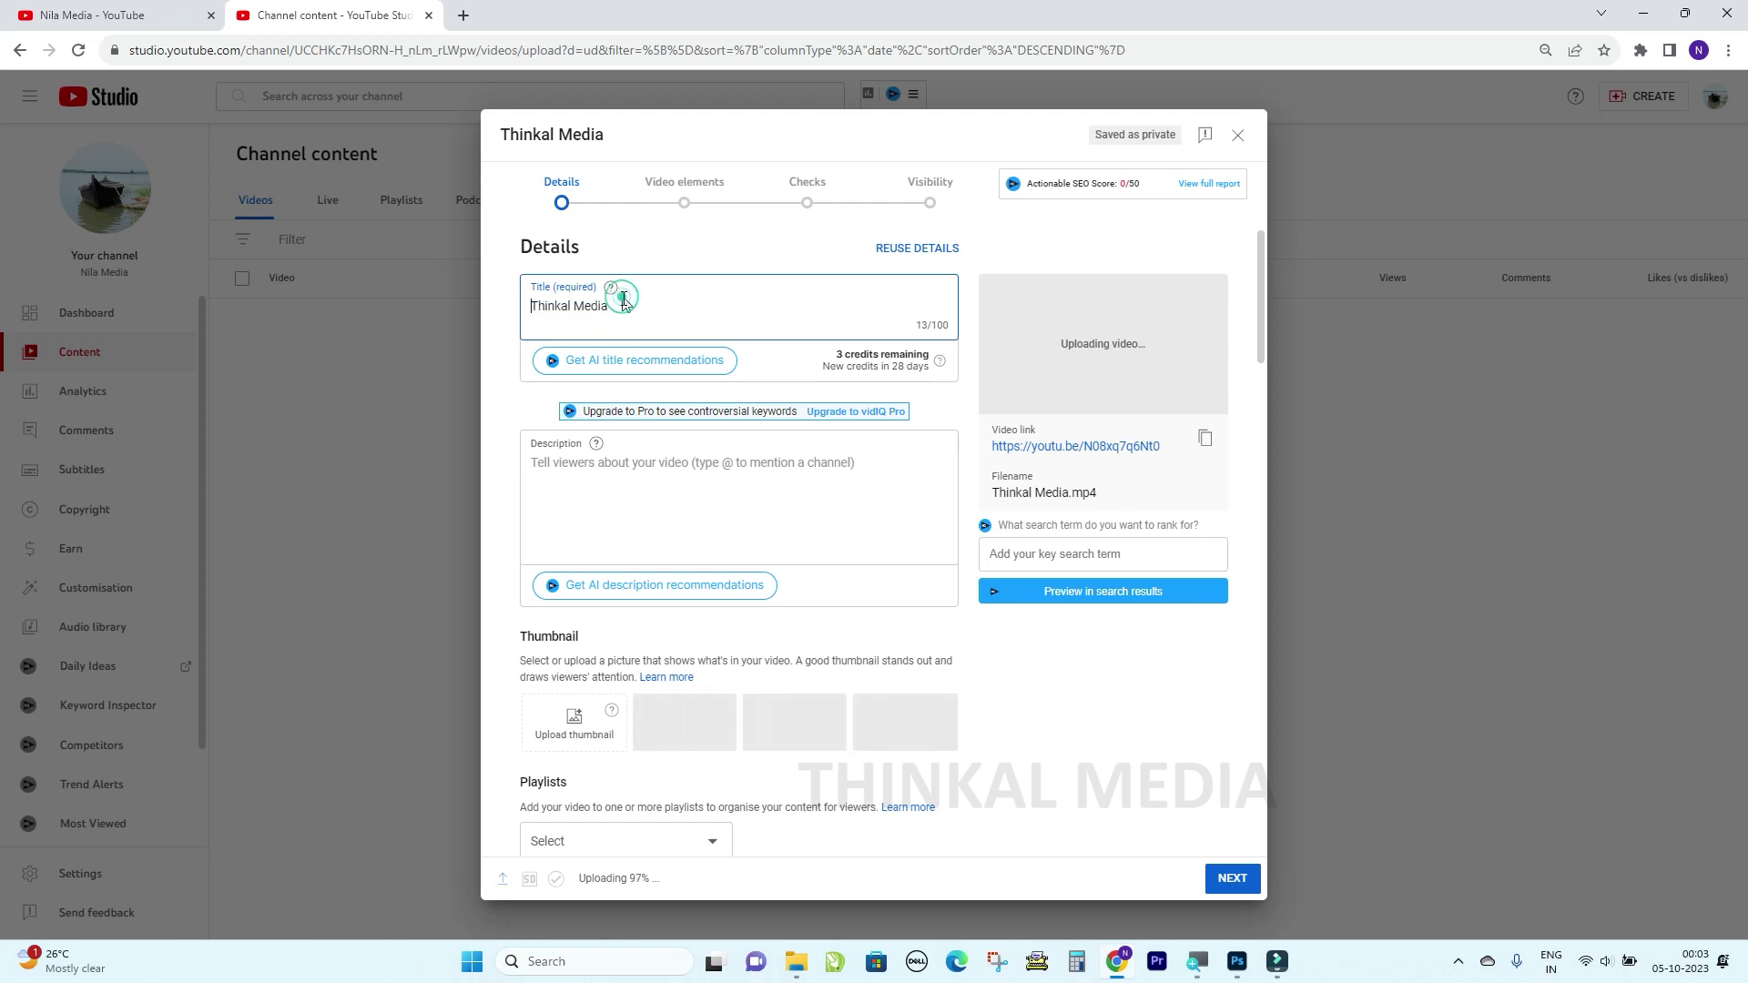
left_click(615, 330)
type("Course")
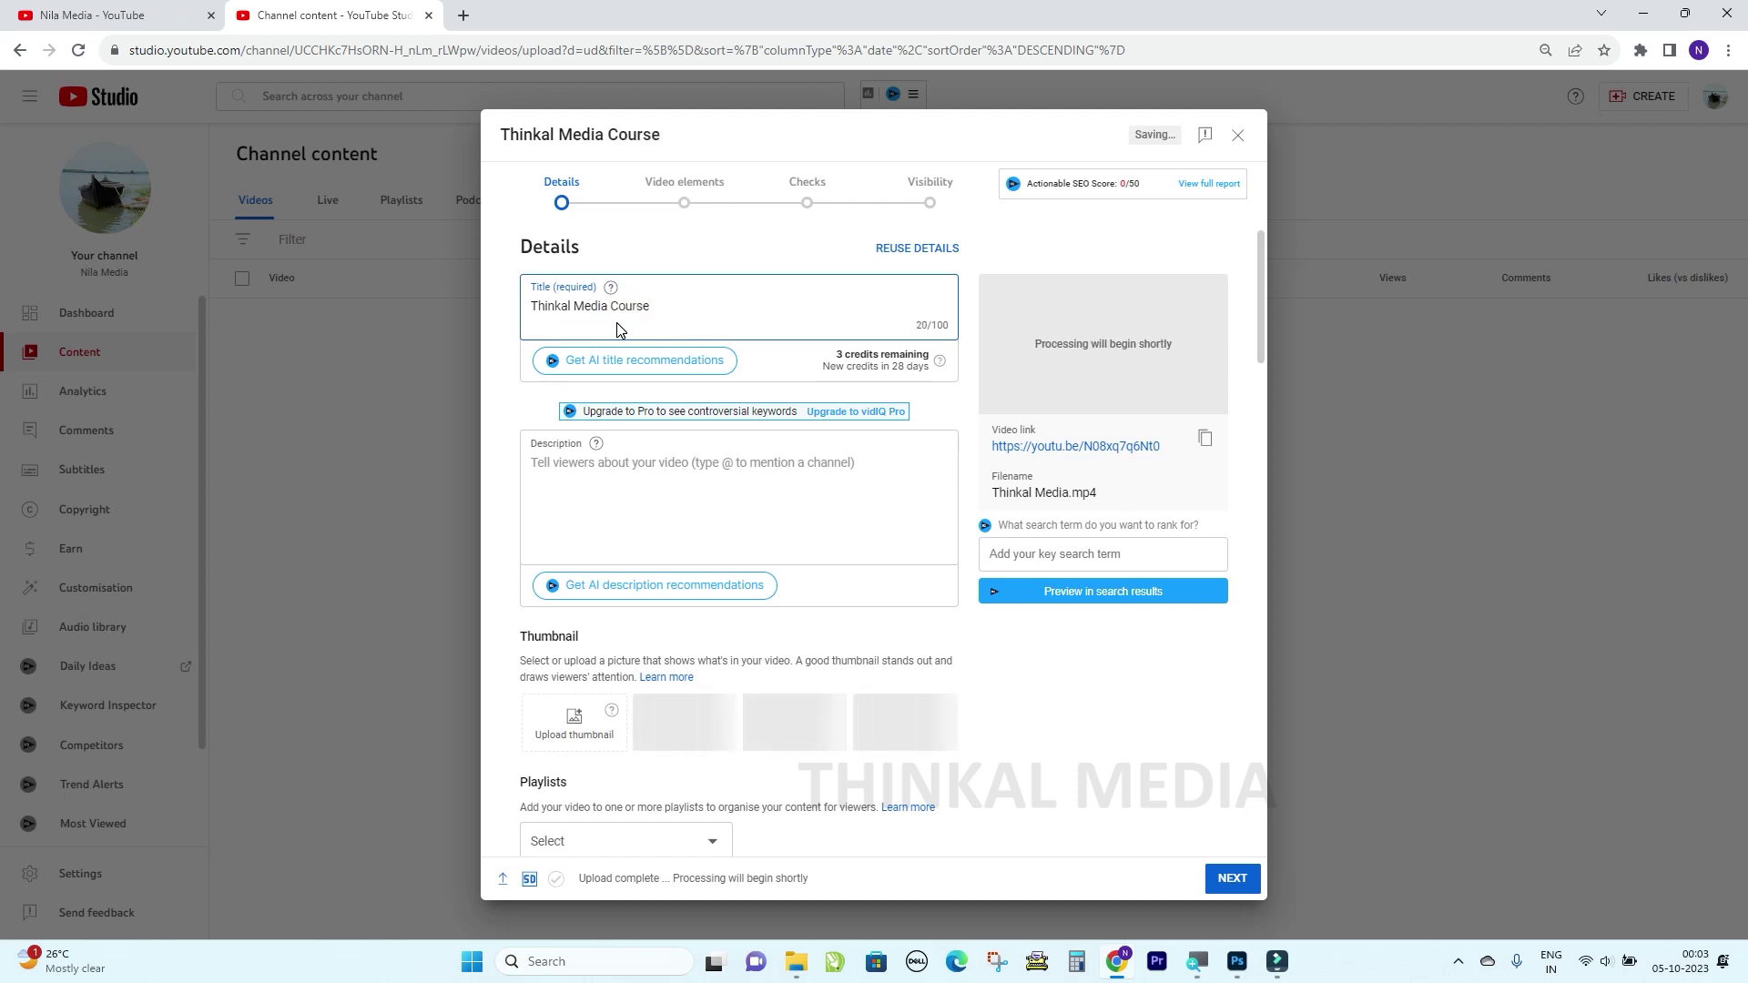
type(" Details")
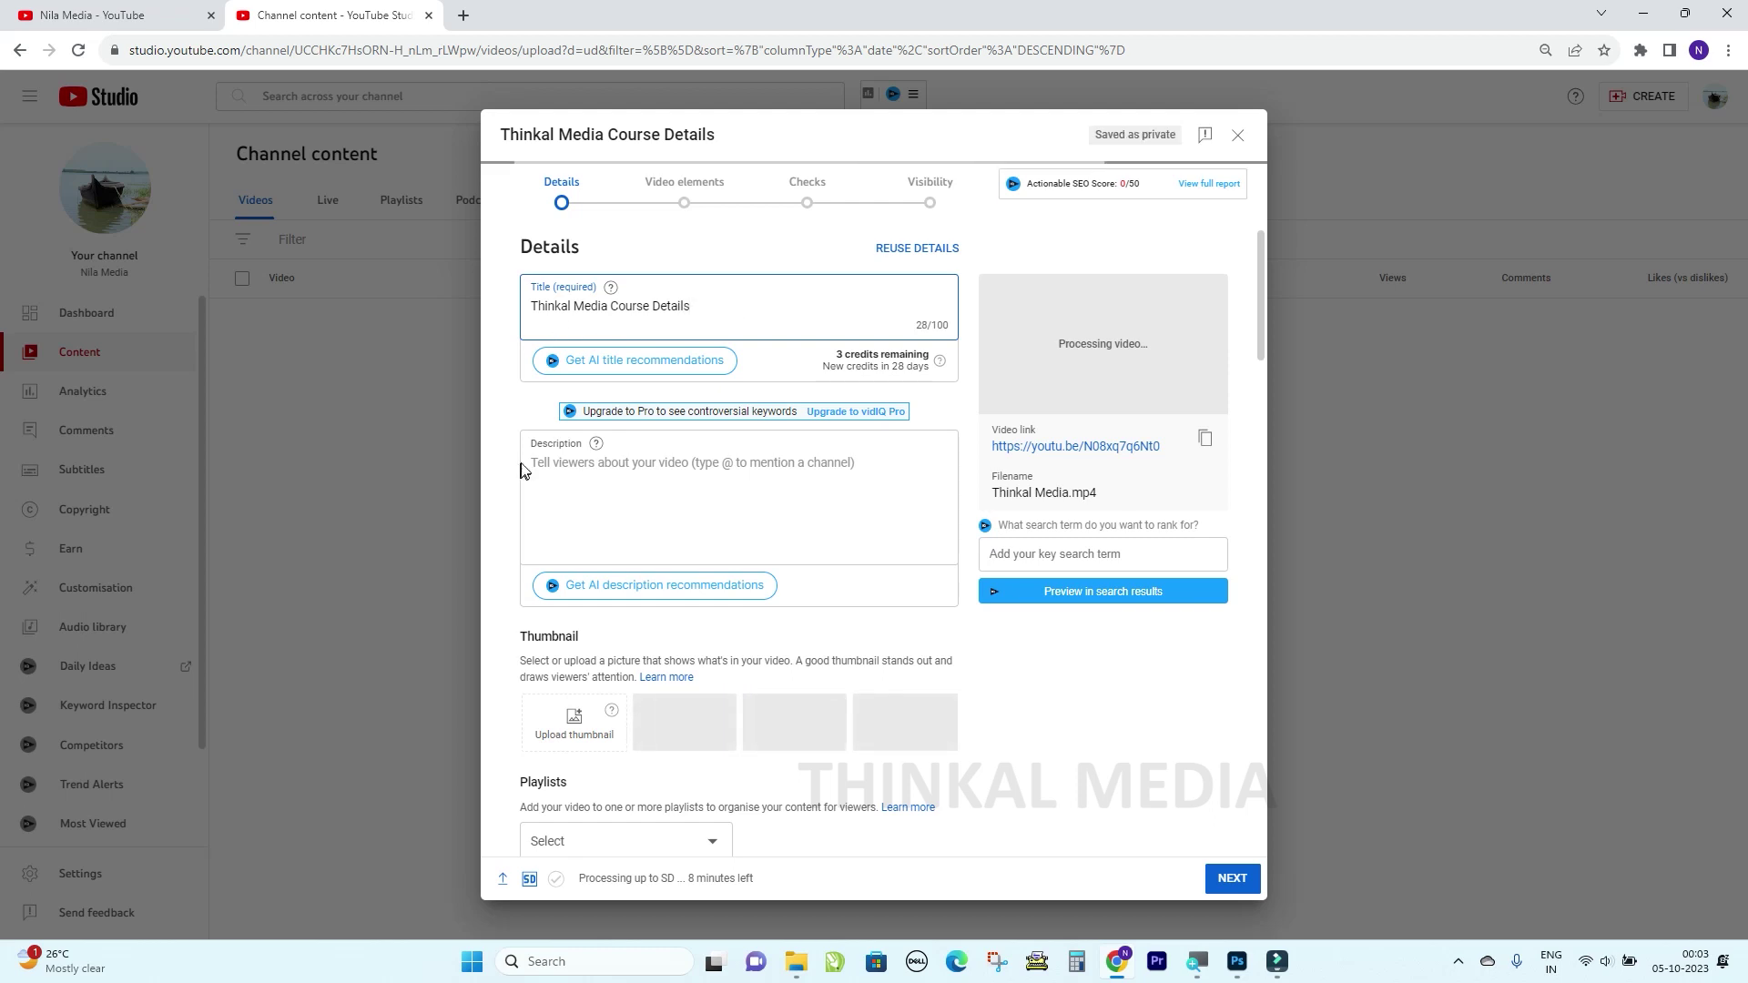
Examine the description, thumbnail, playlist and audience fields of the video details.
left_click(546, 464)
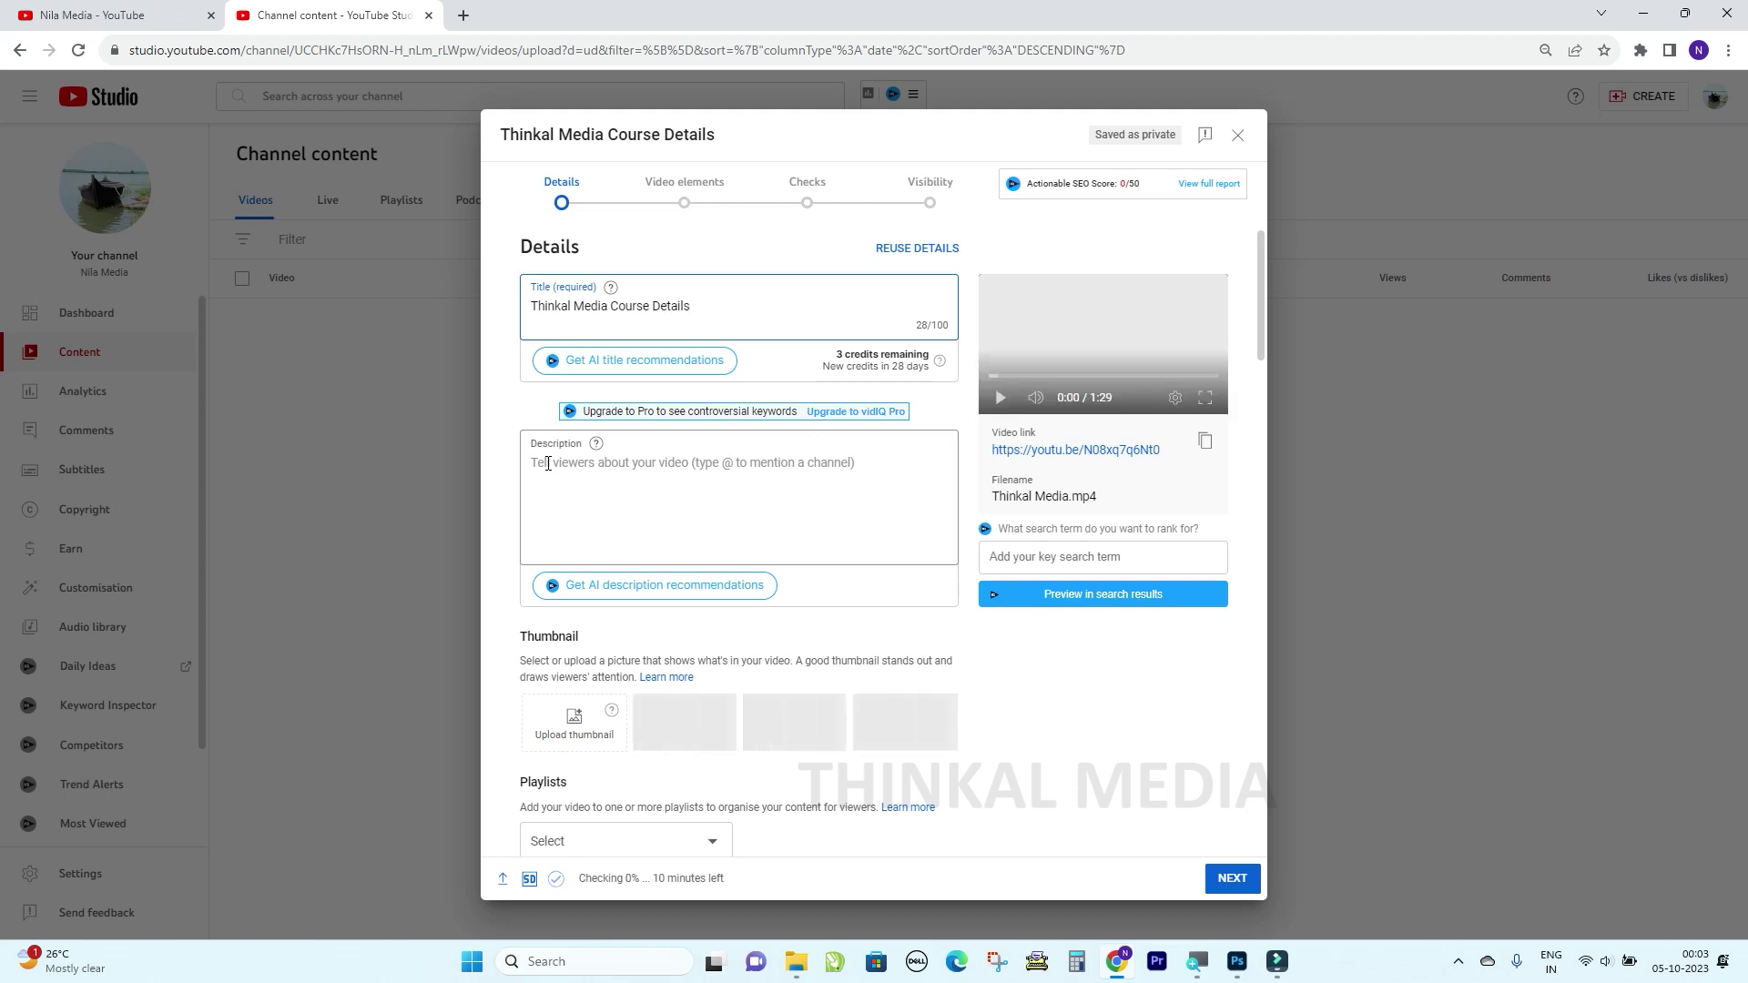
left_click(547, 469)
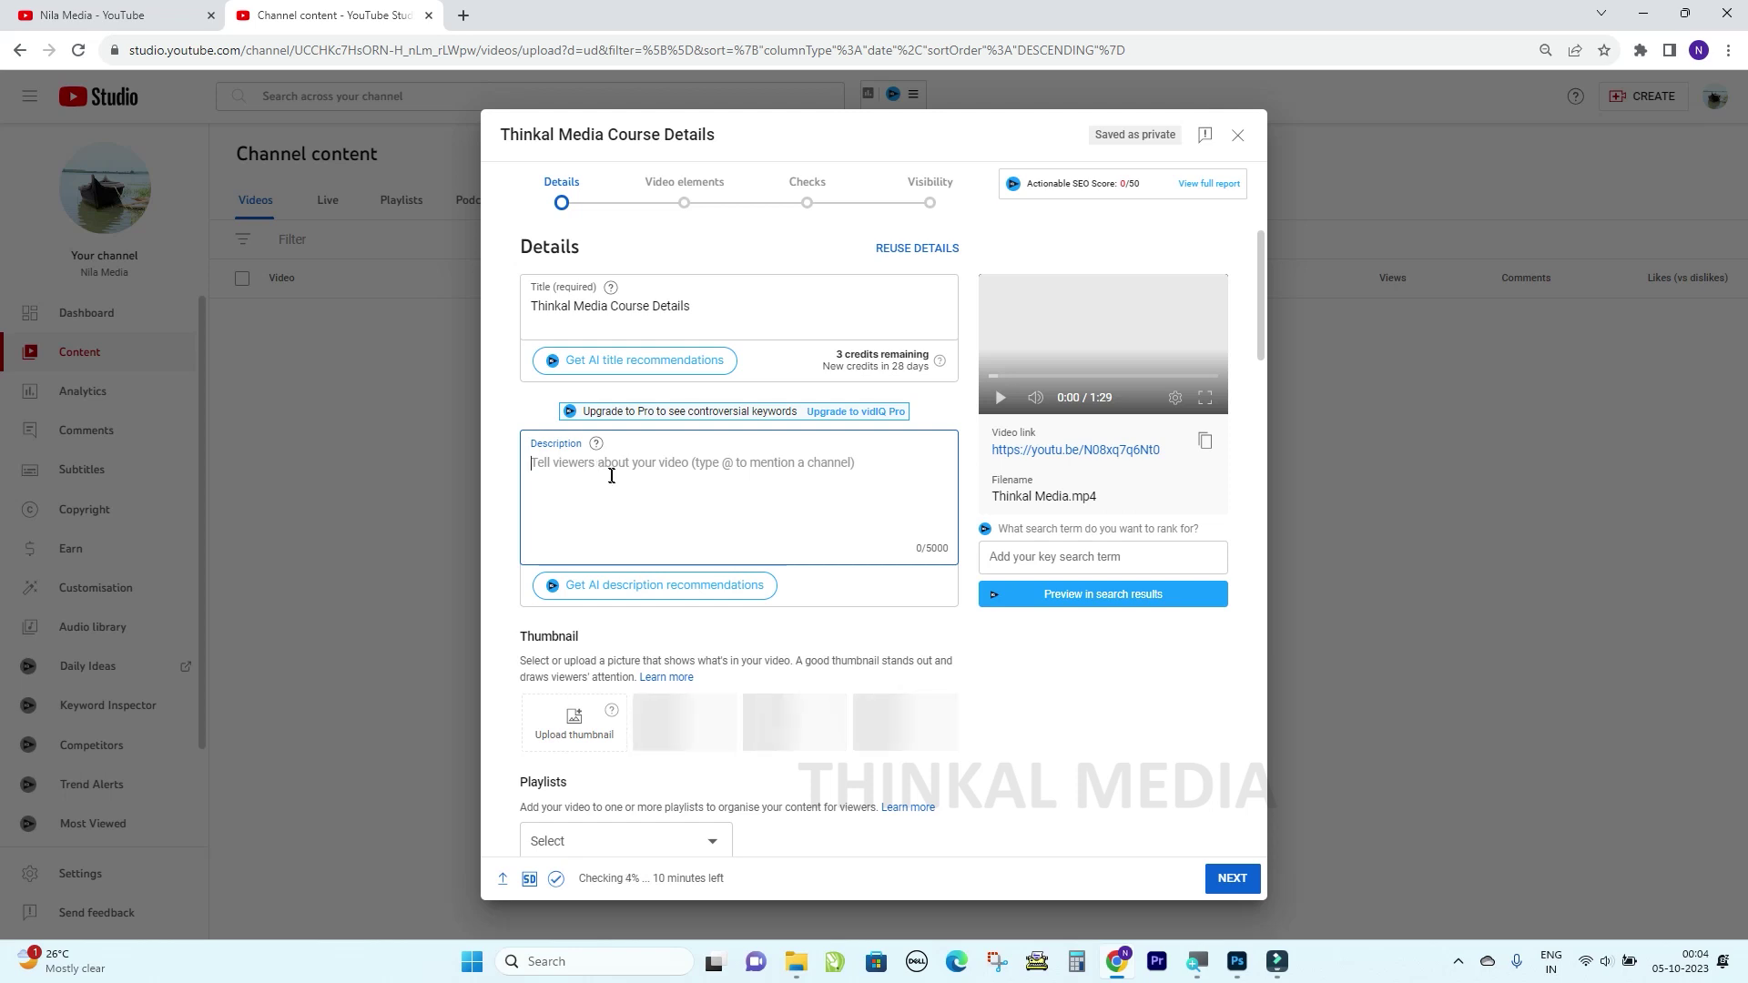
scroll(593, 460, "down", 4)
scroll(585, 396, "up", 3)
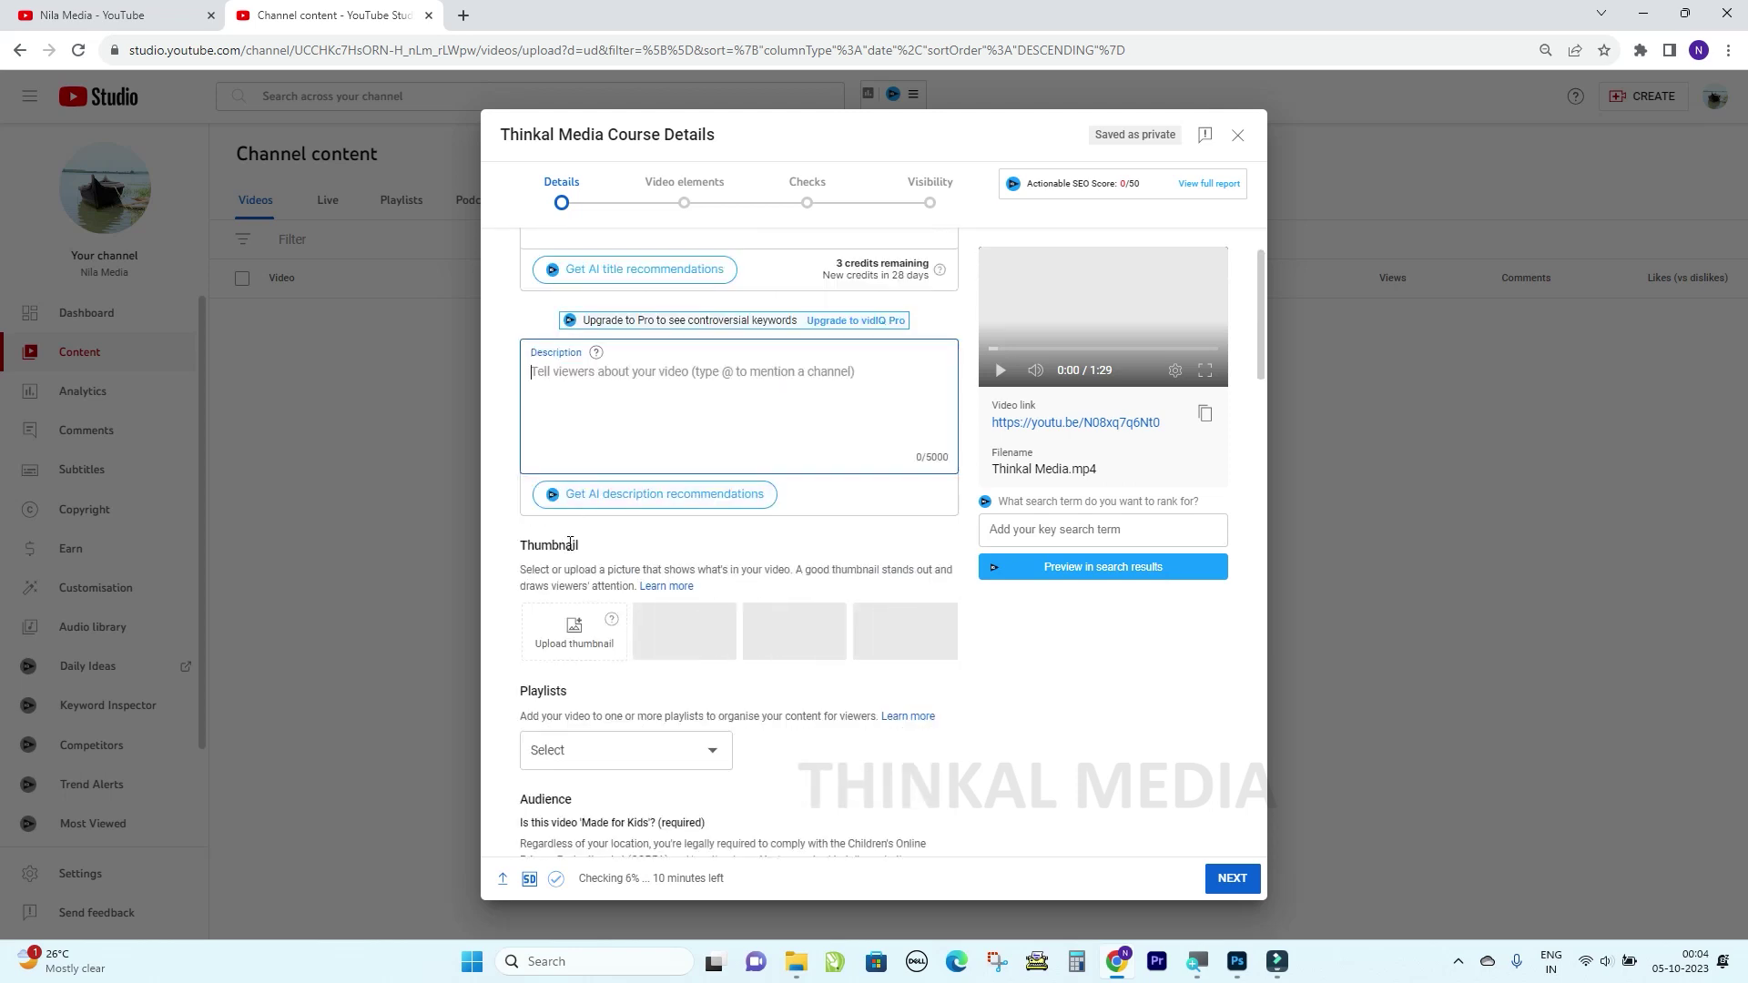
scroll(562, 529, "down", 2)
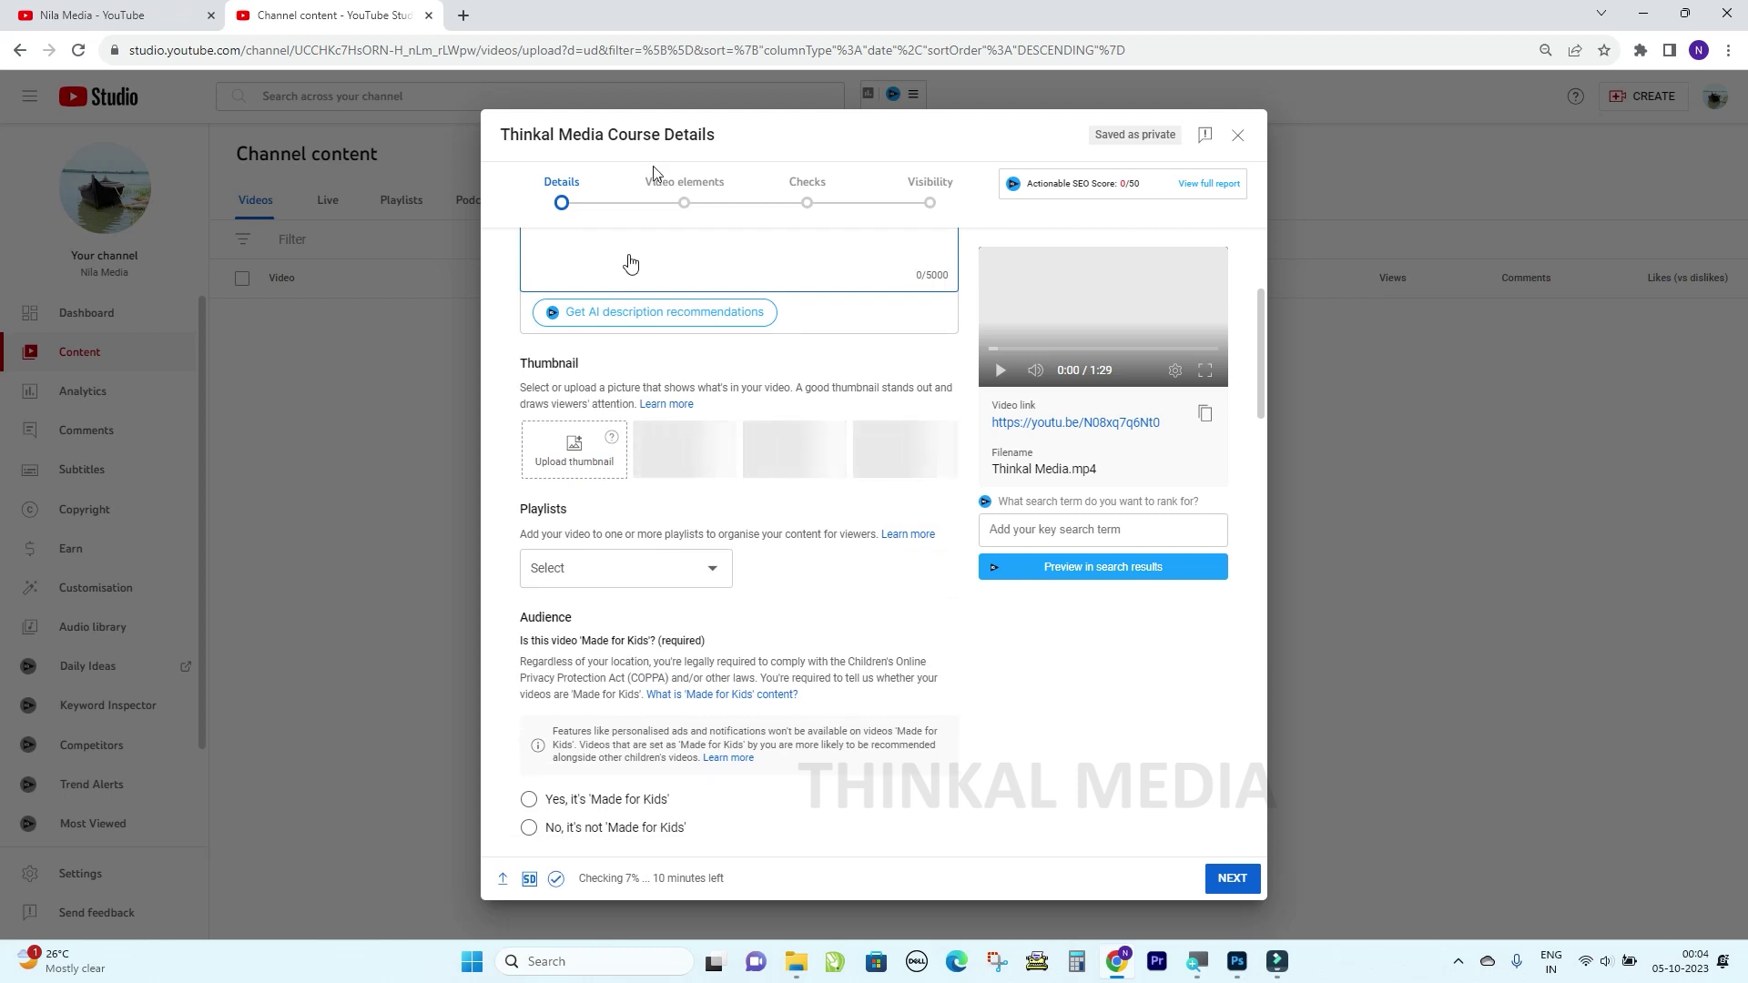
Look at example video thumbnails on the YouTube home page in a separate tab, and choose the middle auto-generated thumbnail for the video.
left_click(463, 15)
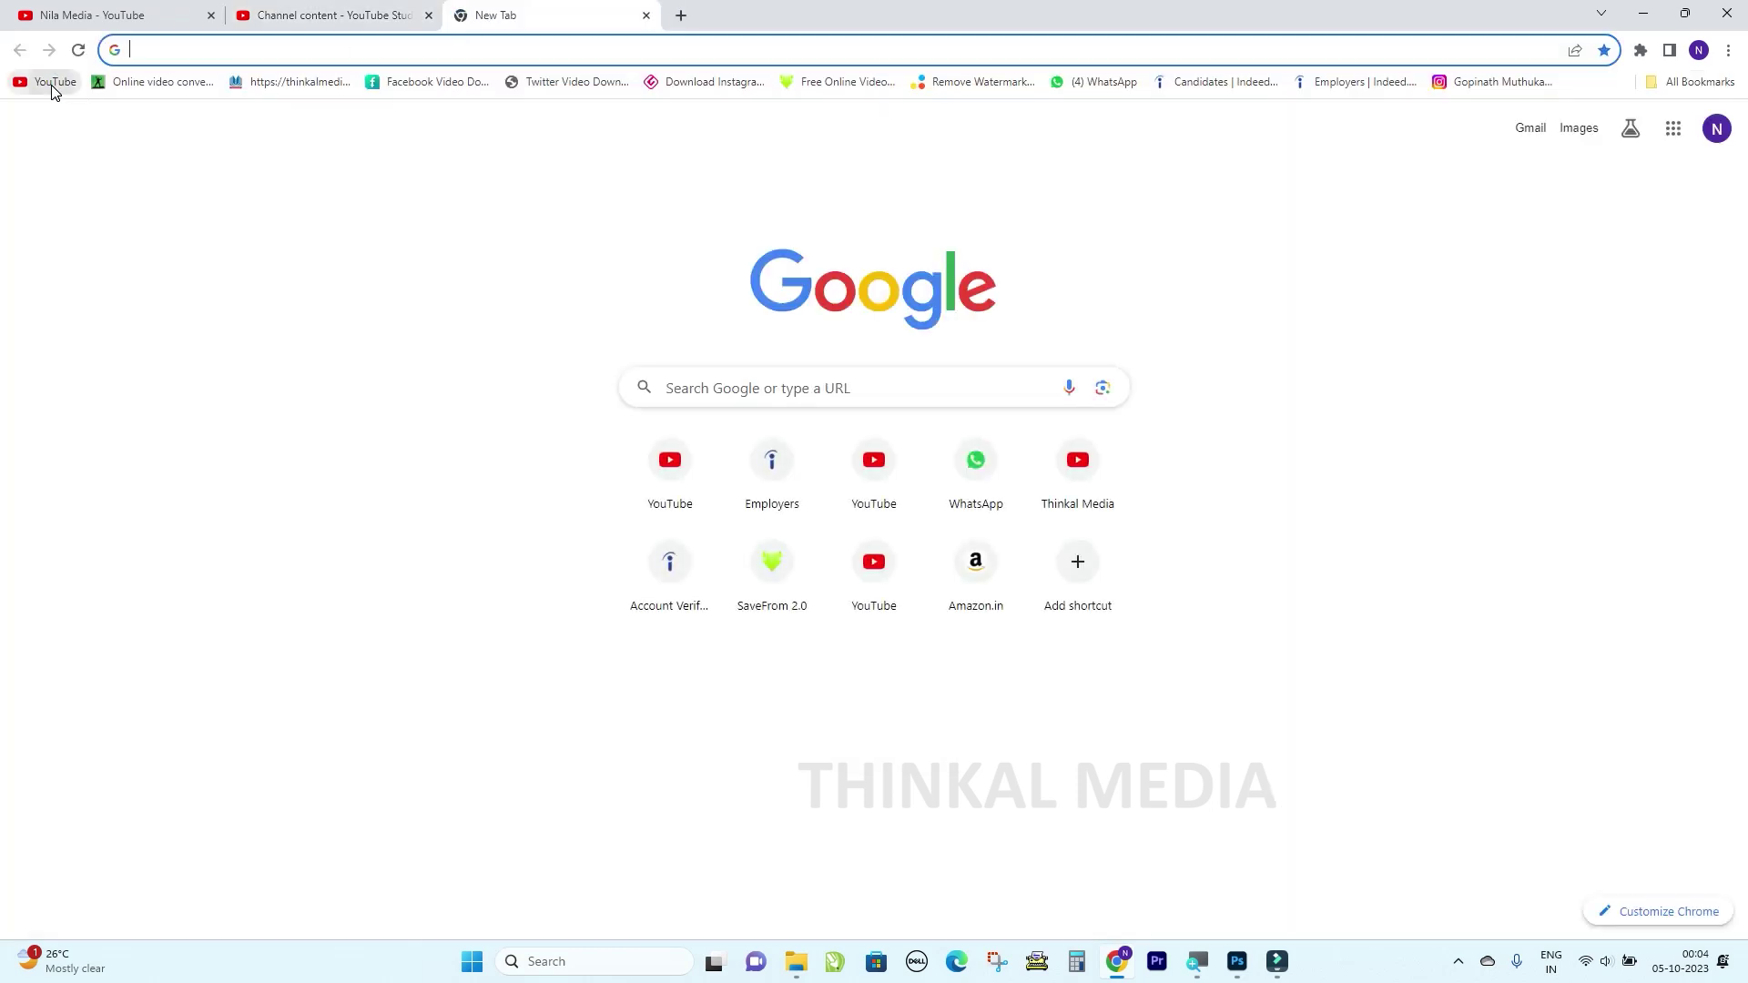
left_click(47, 82)
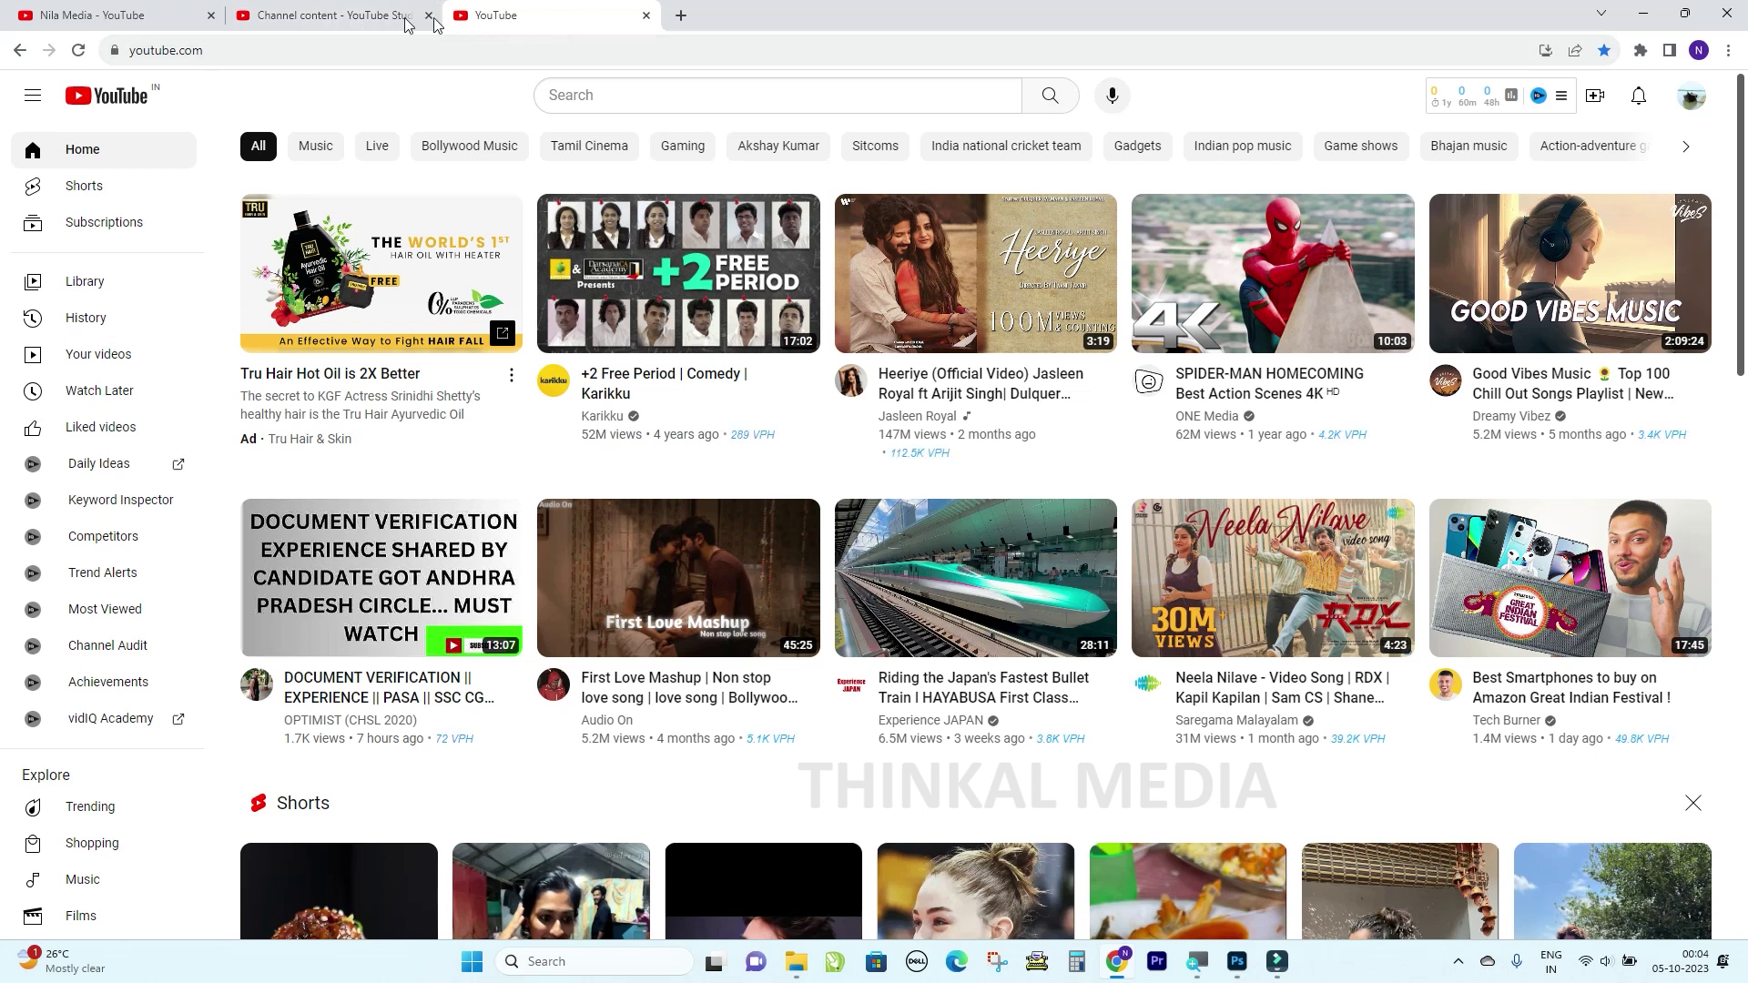
left_click(645, 16)
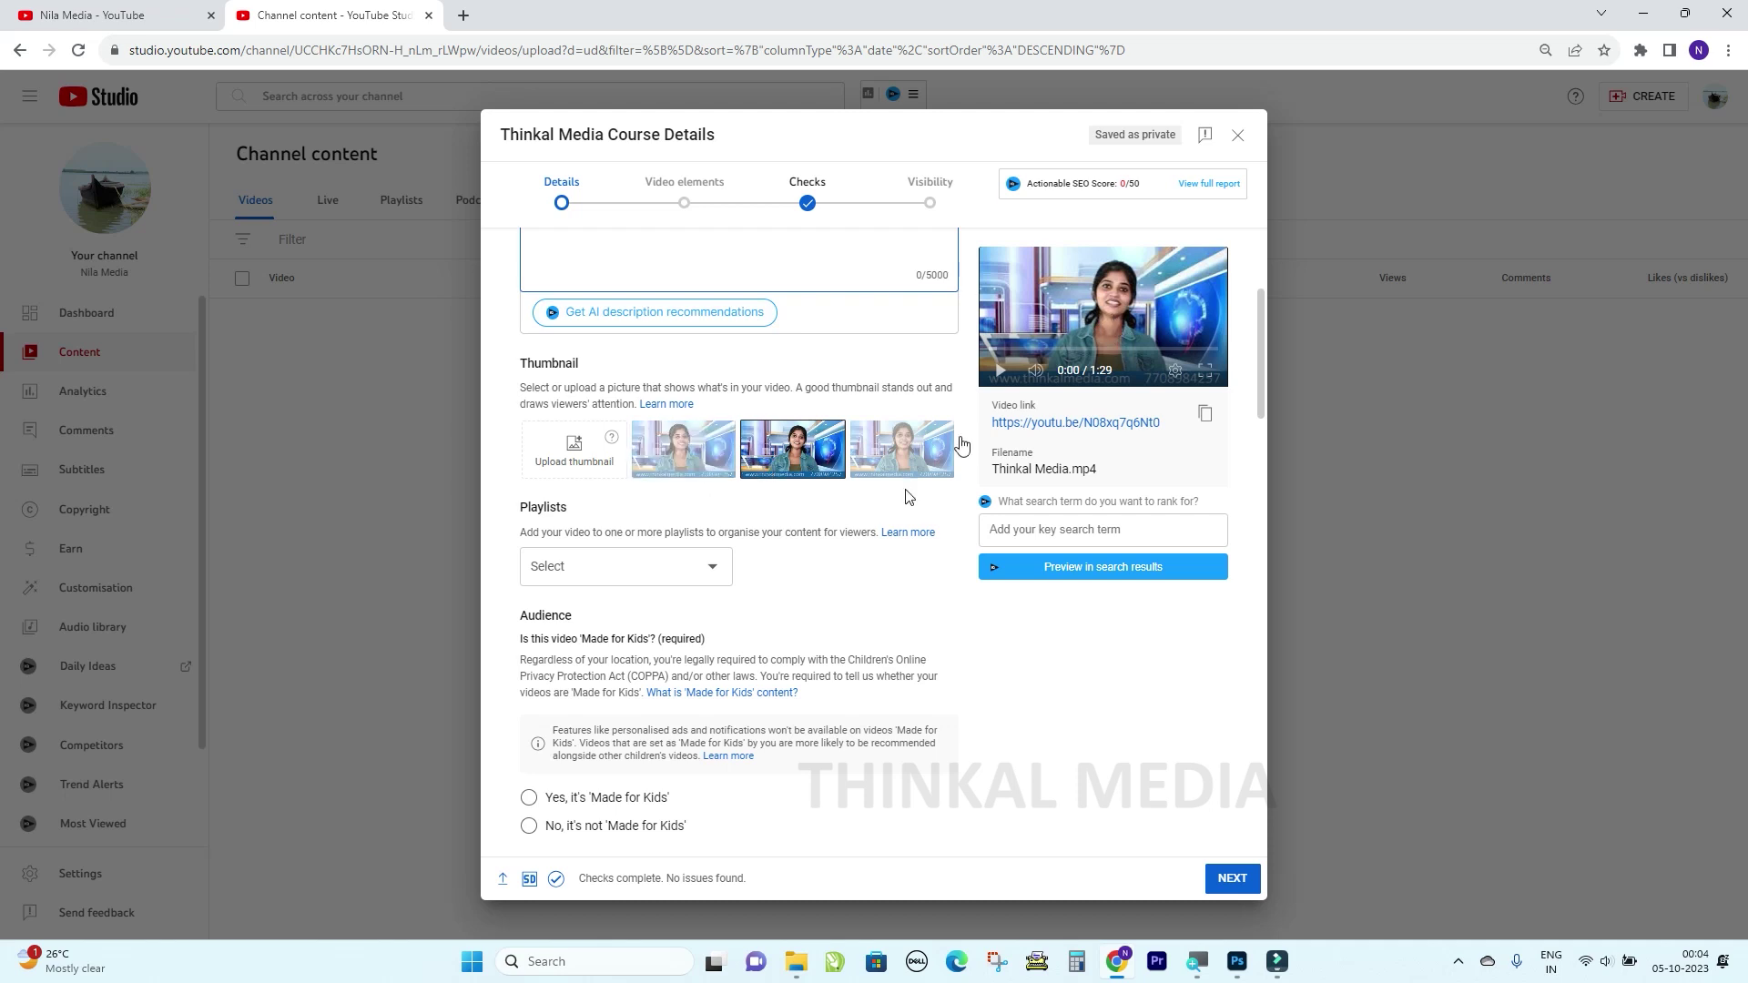
left_click(797, 439)
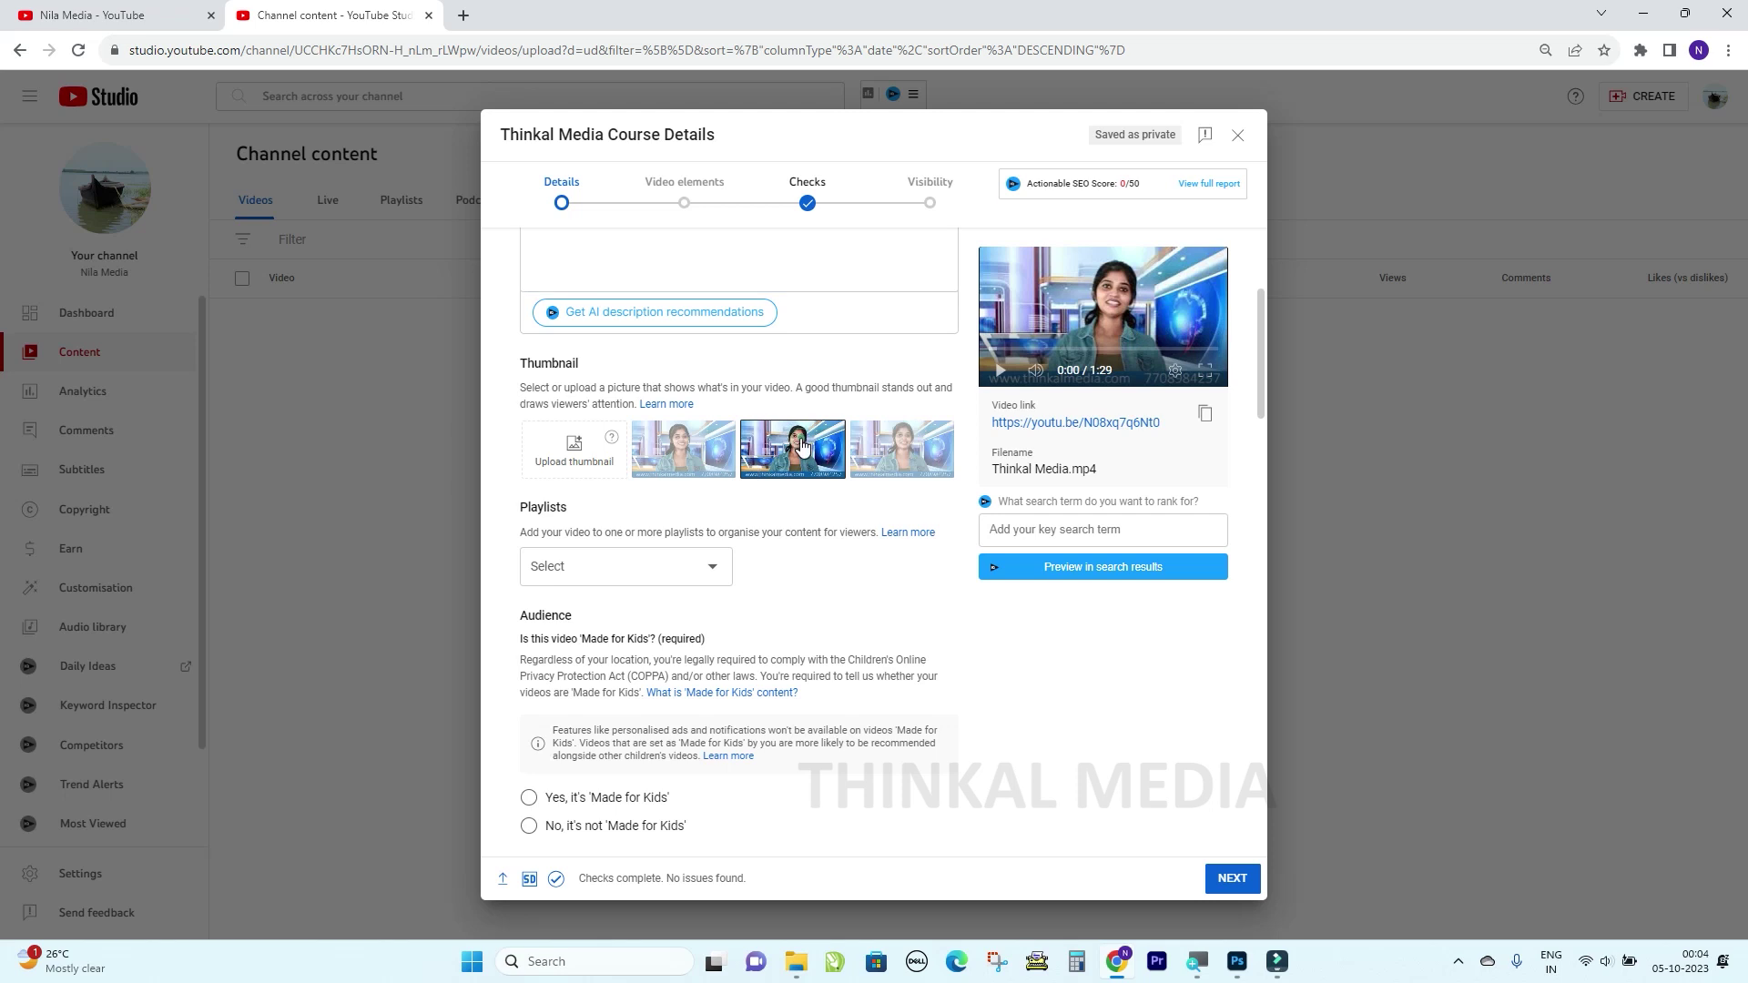
scroll(792, 489, "down", 2)
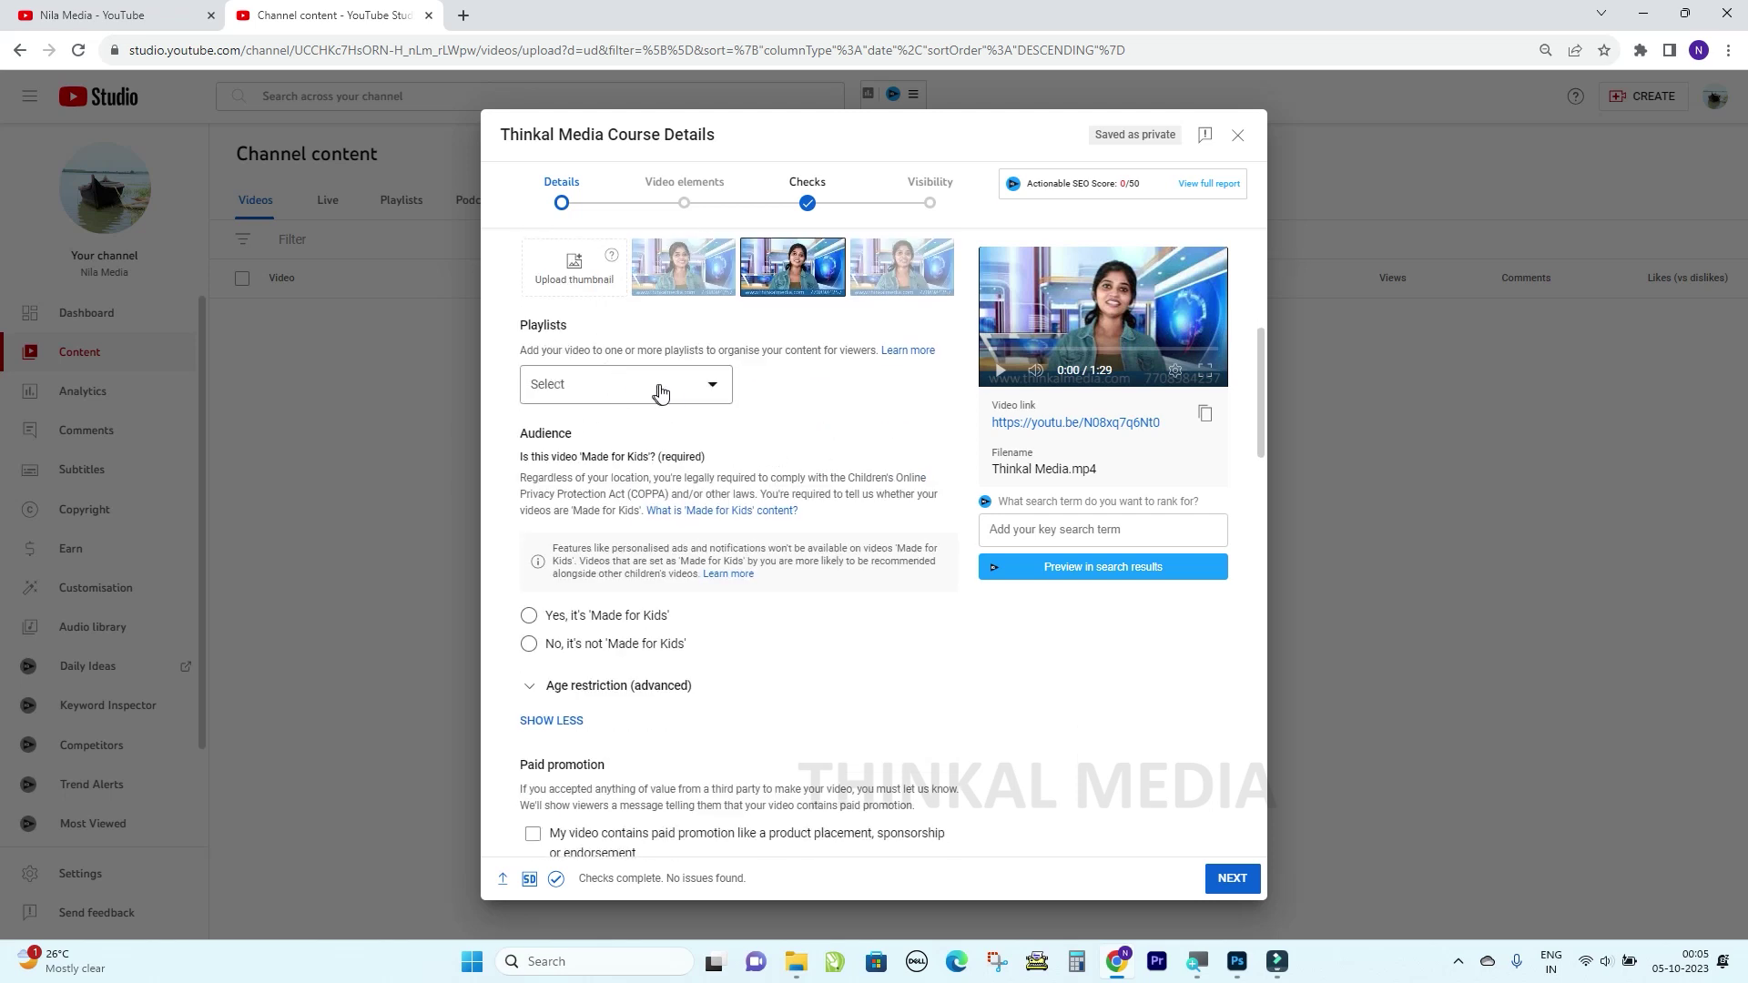
left_click(712, 390)
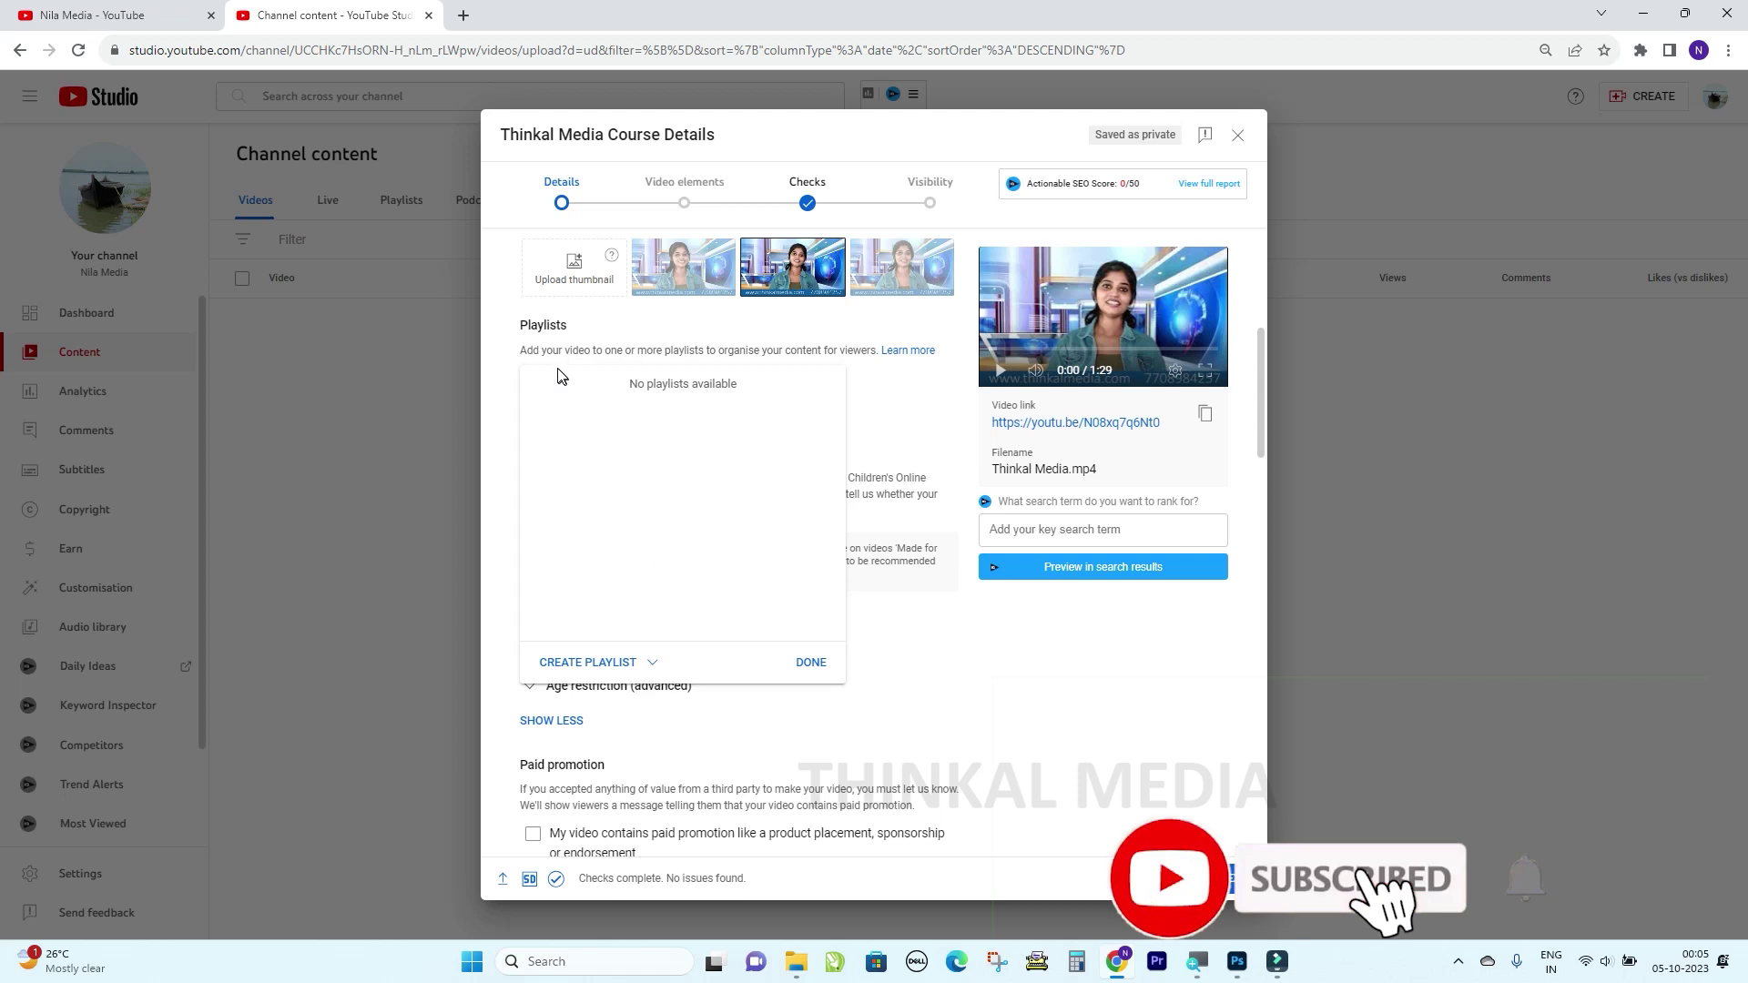
left_click(790, 668)
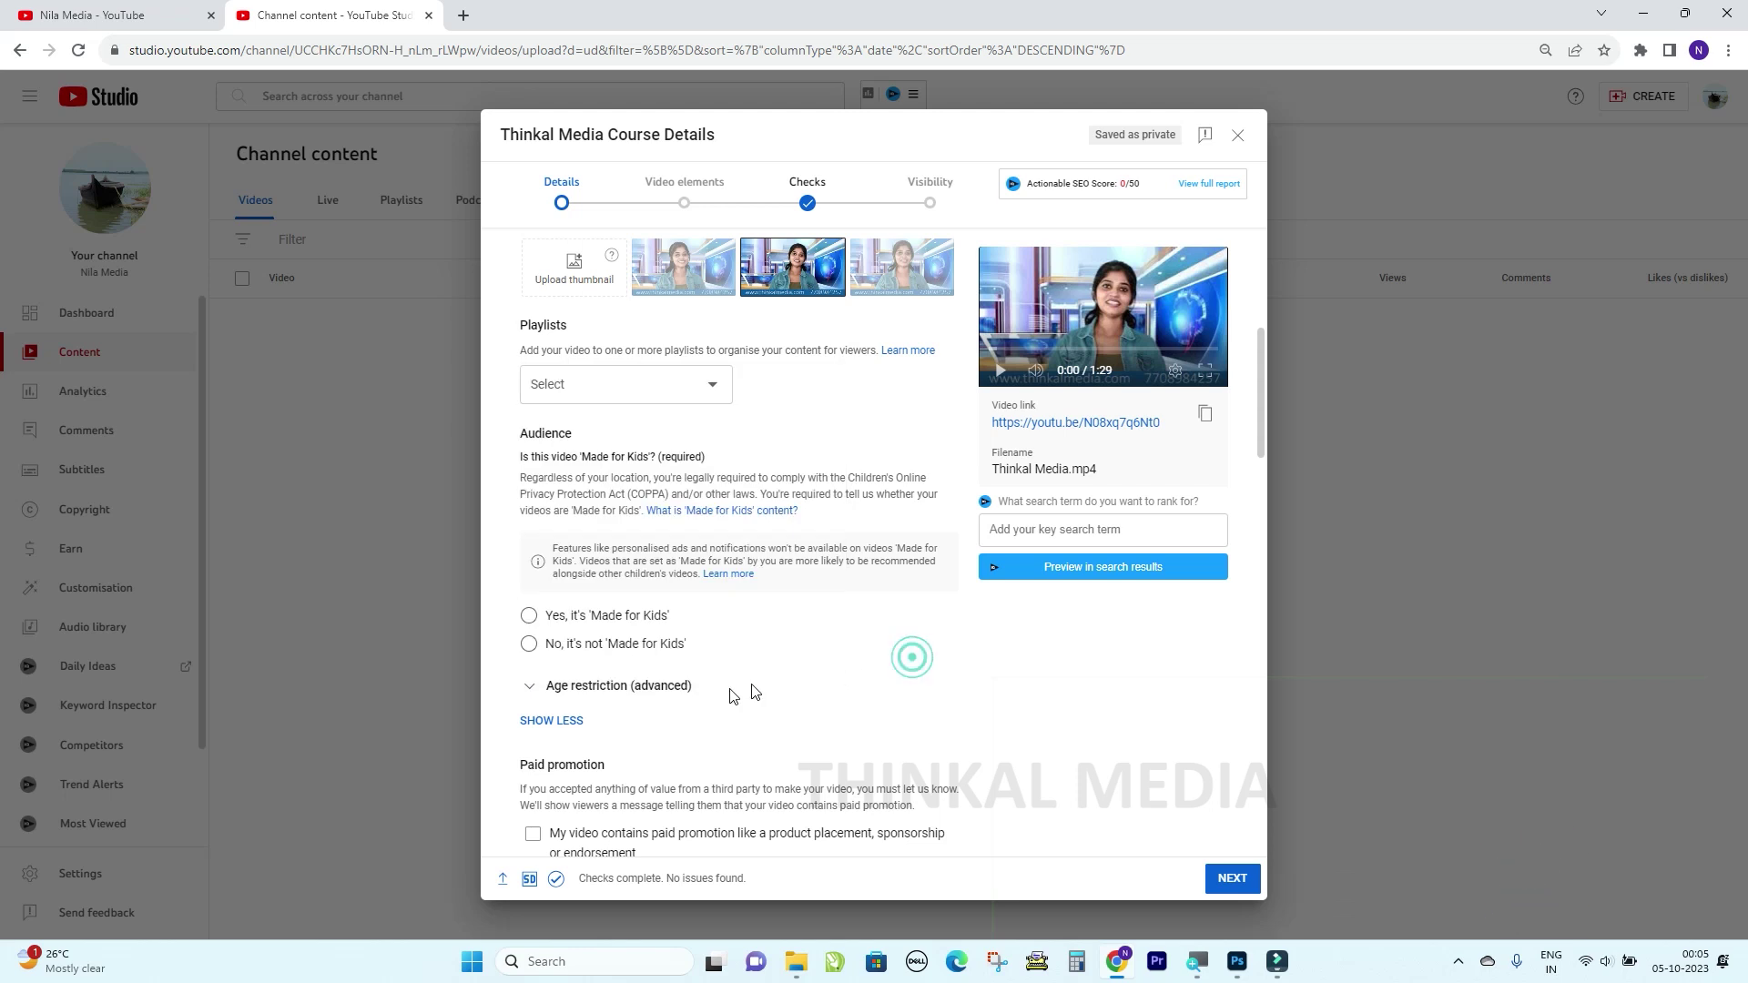
Create a new playlist titled Tutorials with Public visibility and assign the video to it.
left_click(715, 392)
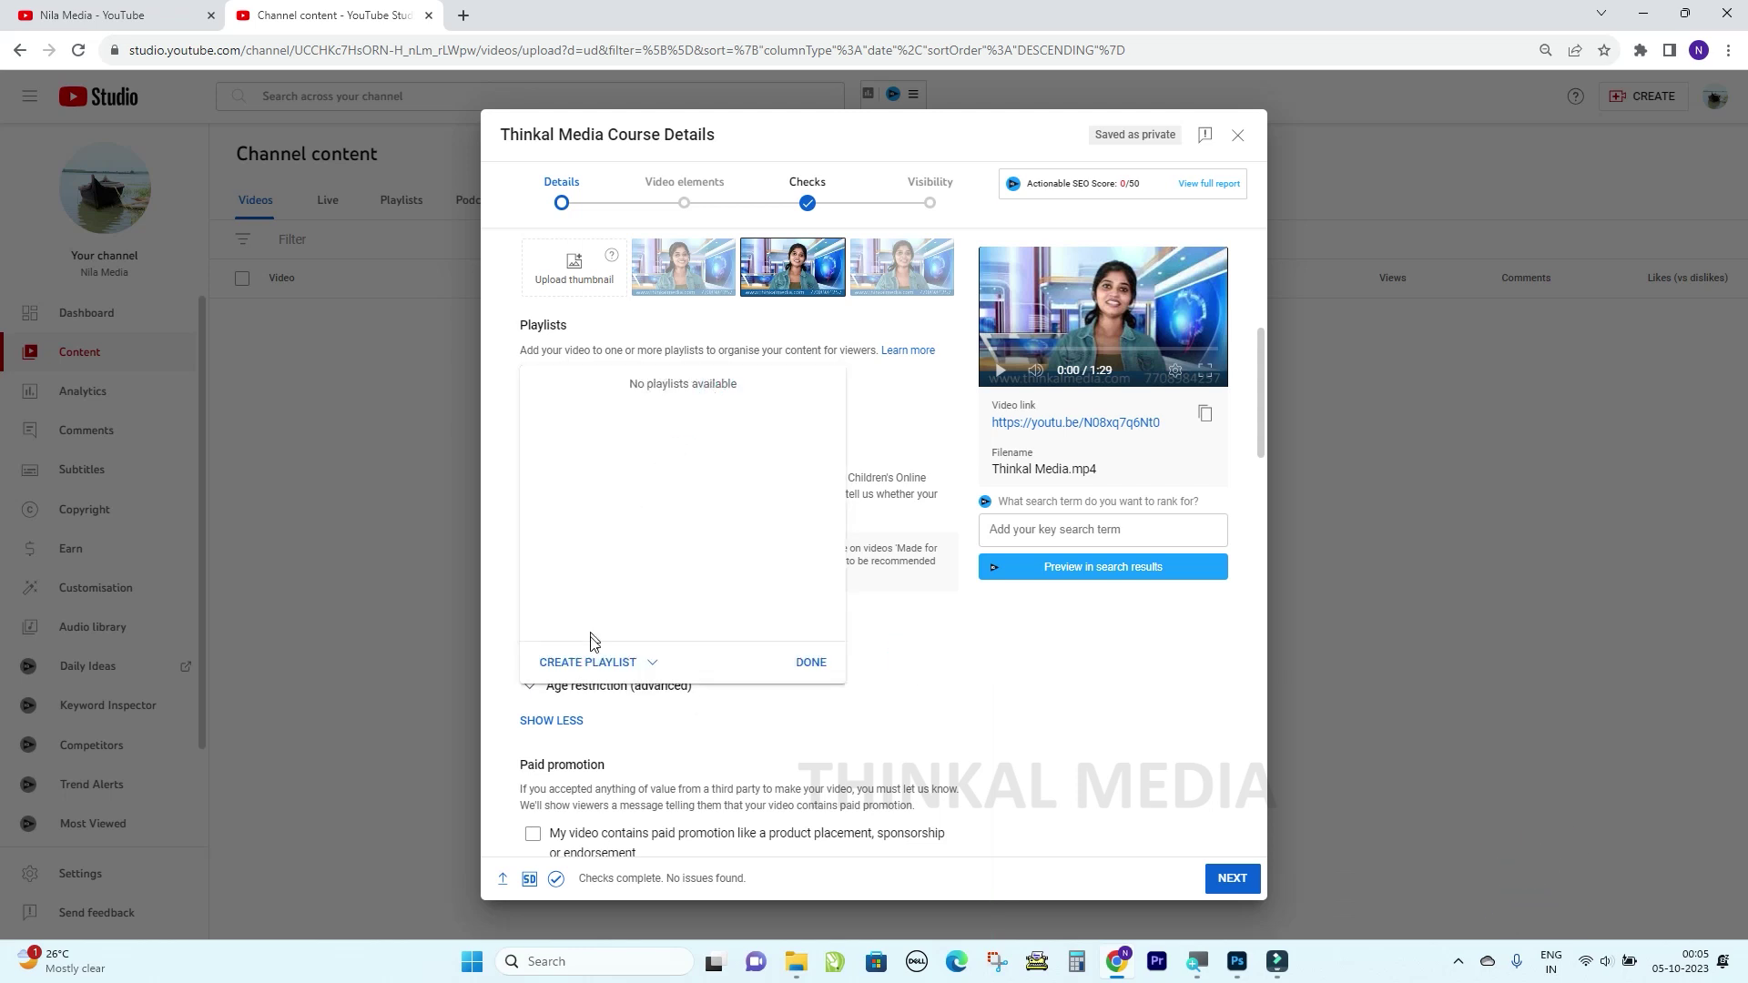
left_click(587, 665)
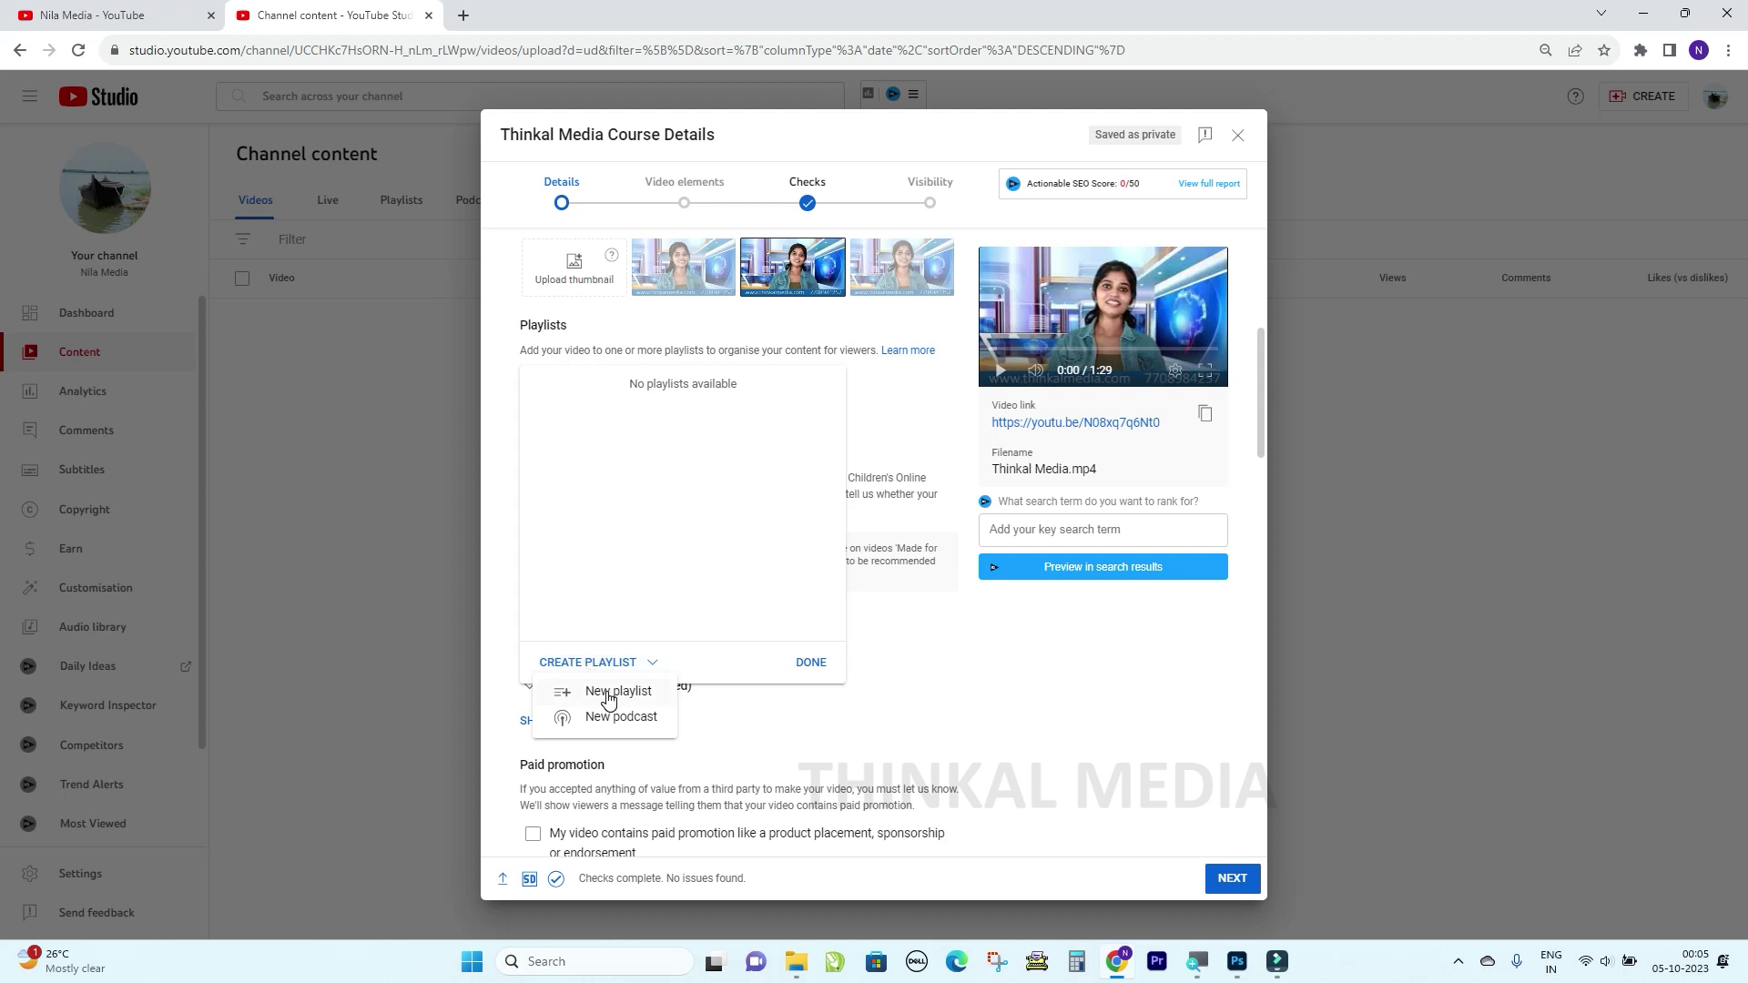
left_click(608, 691)
left_click(685, 398)
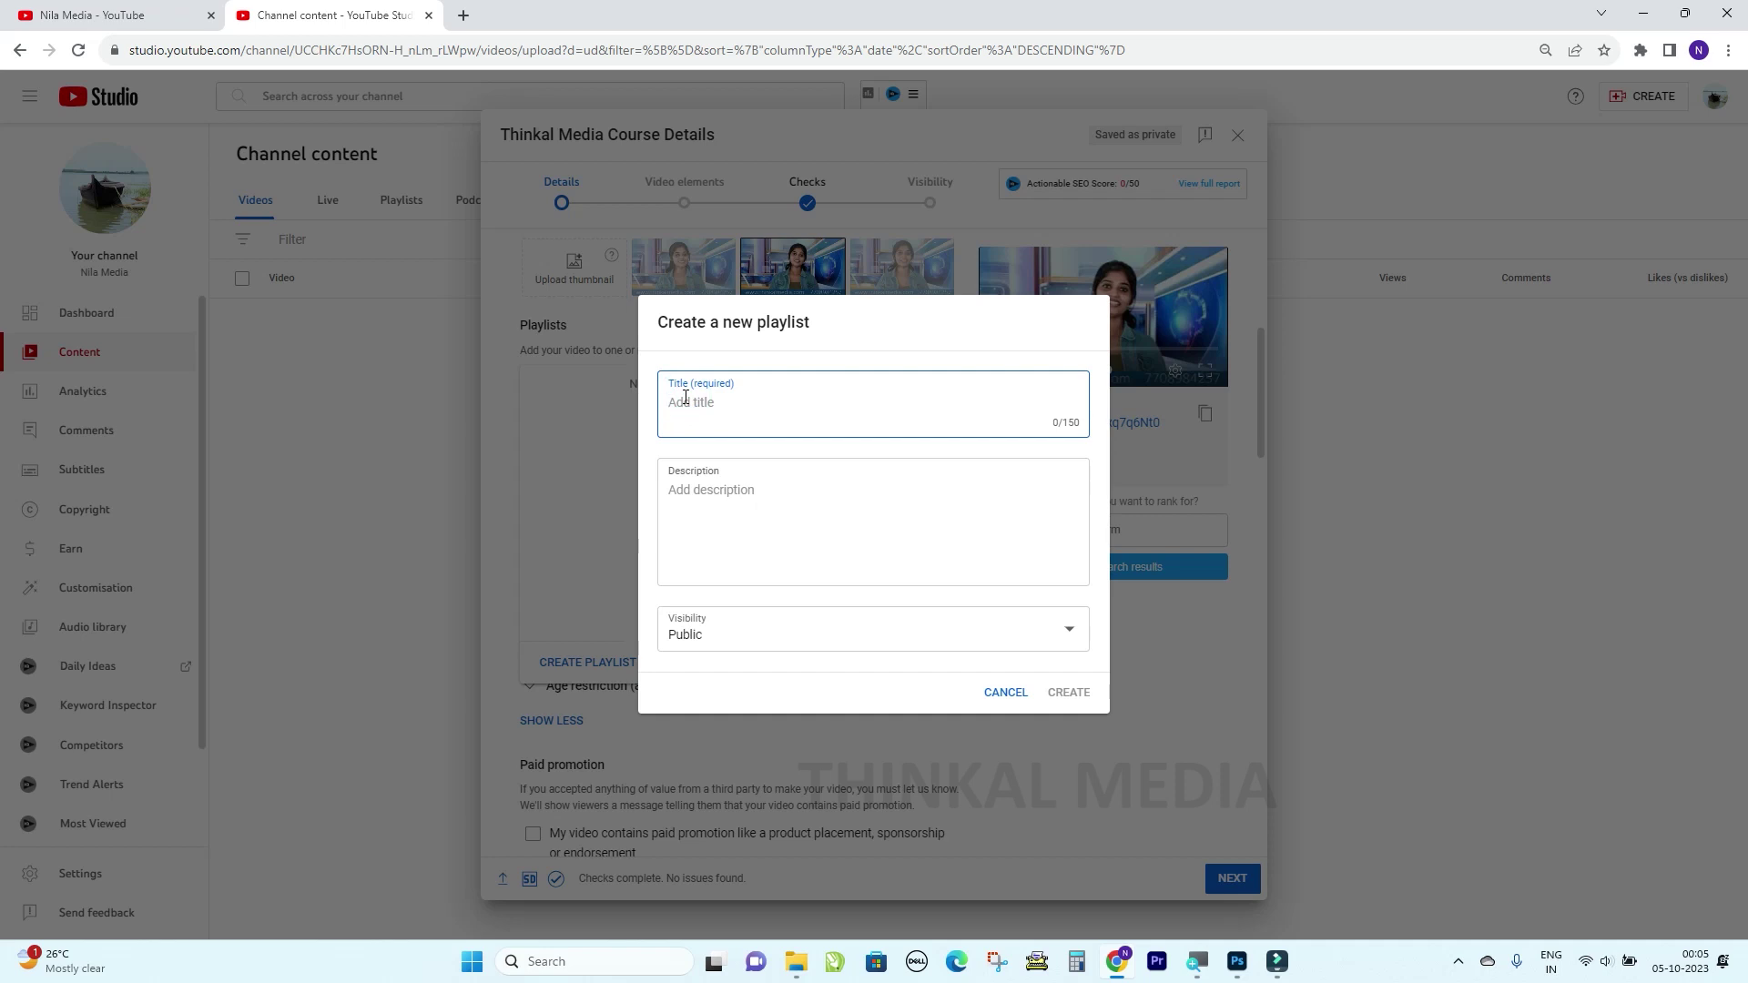
type("Tutorials")
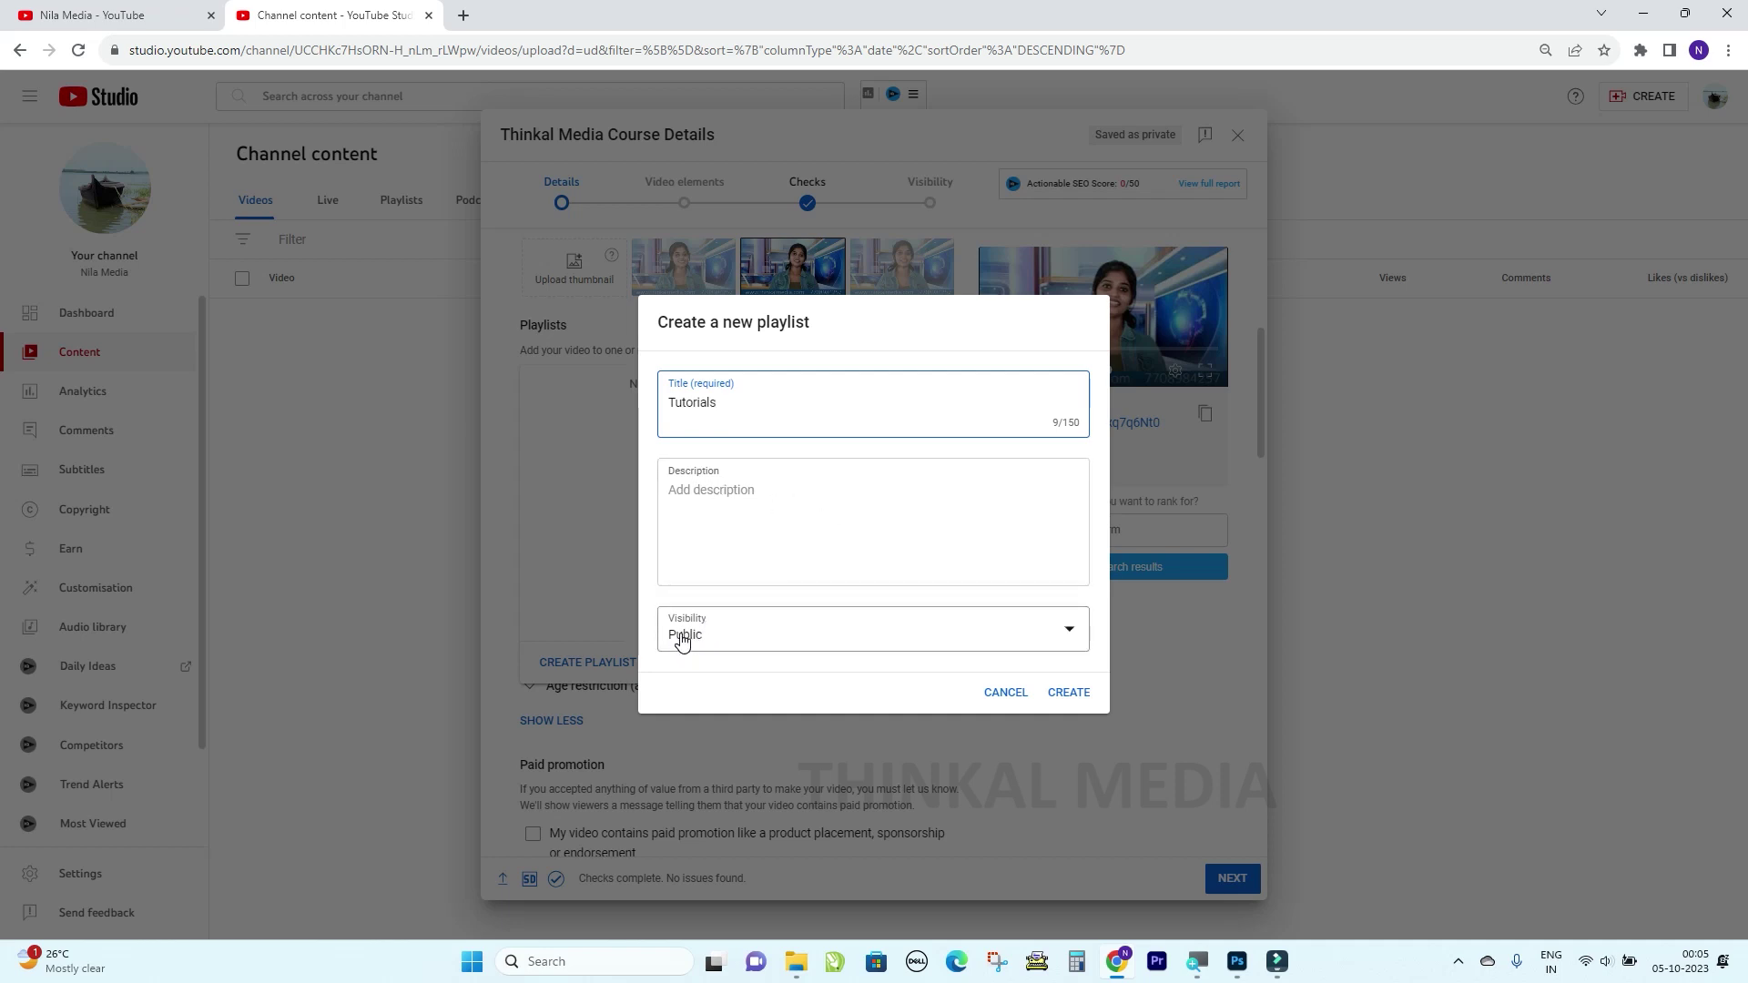
left_click(1057, 632)
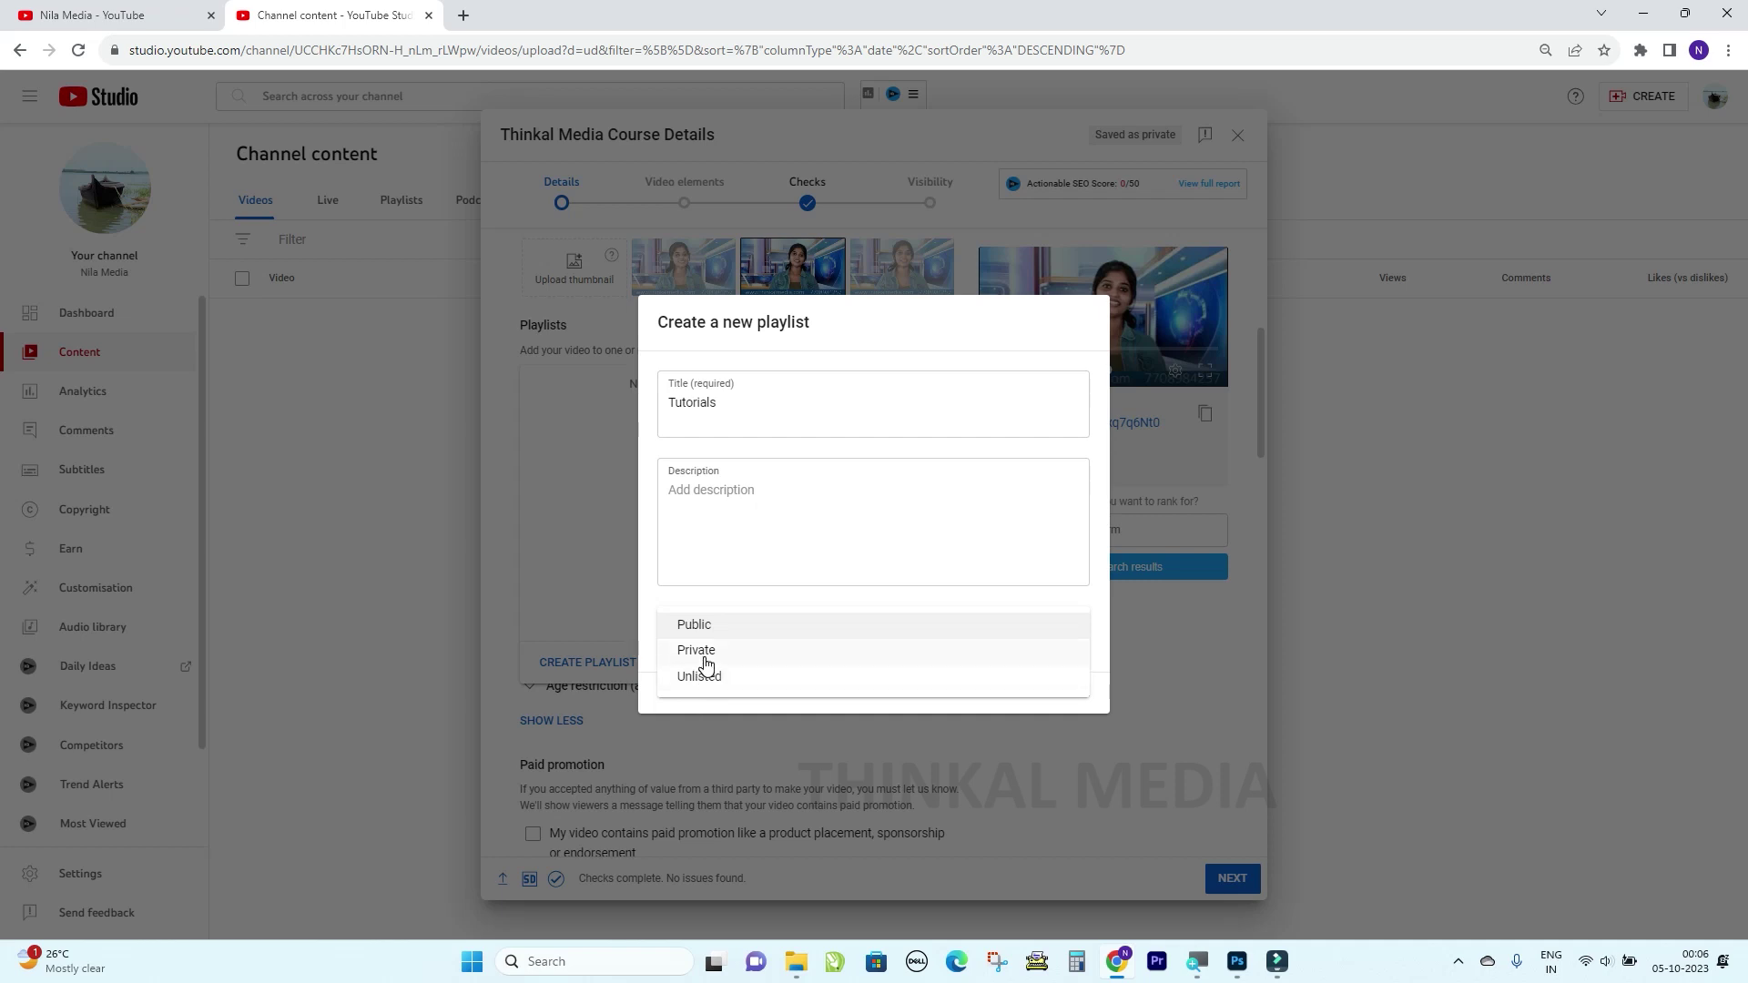
left_click(697, 575)
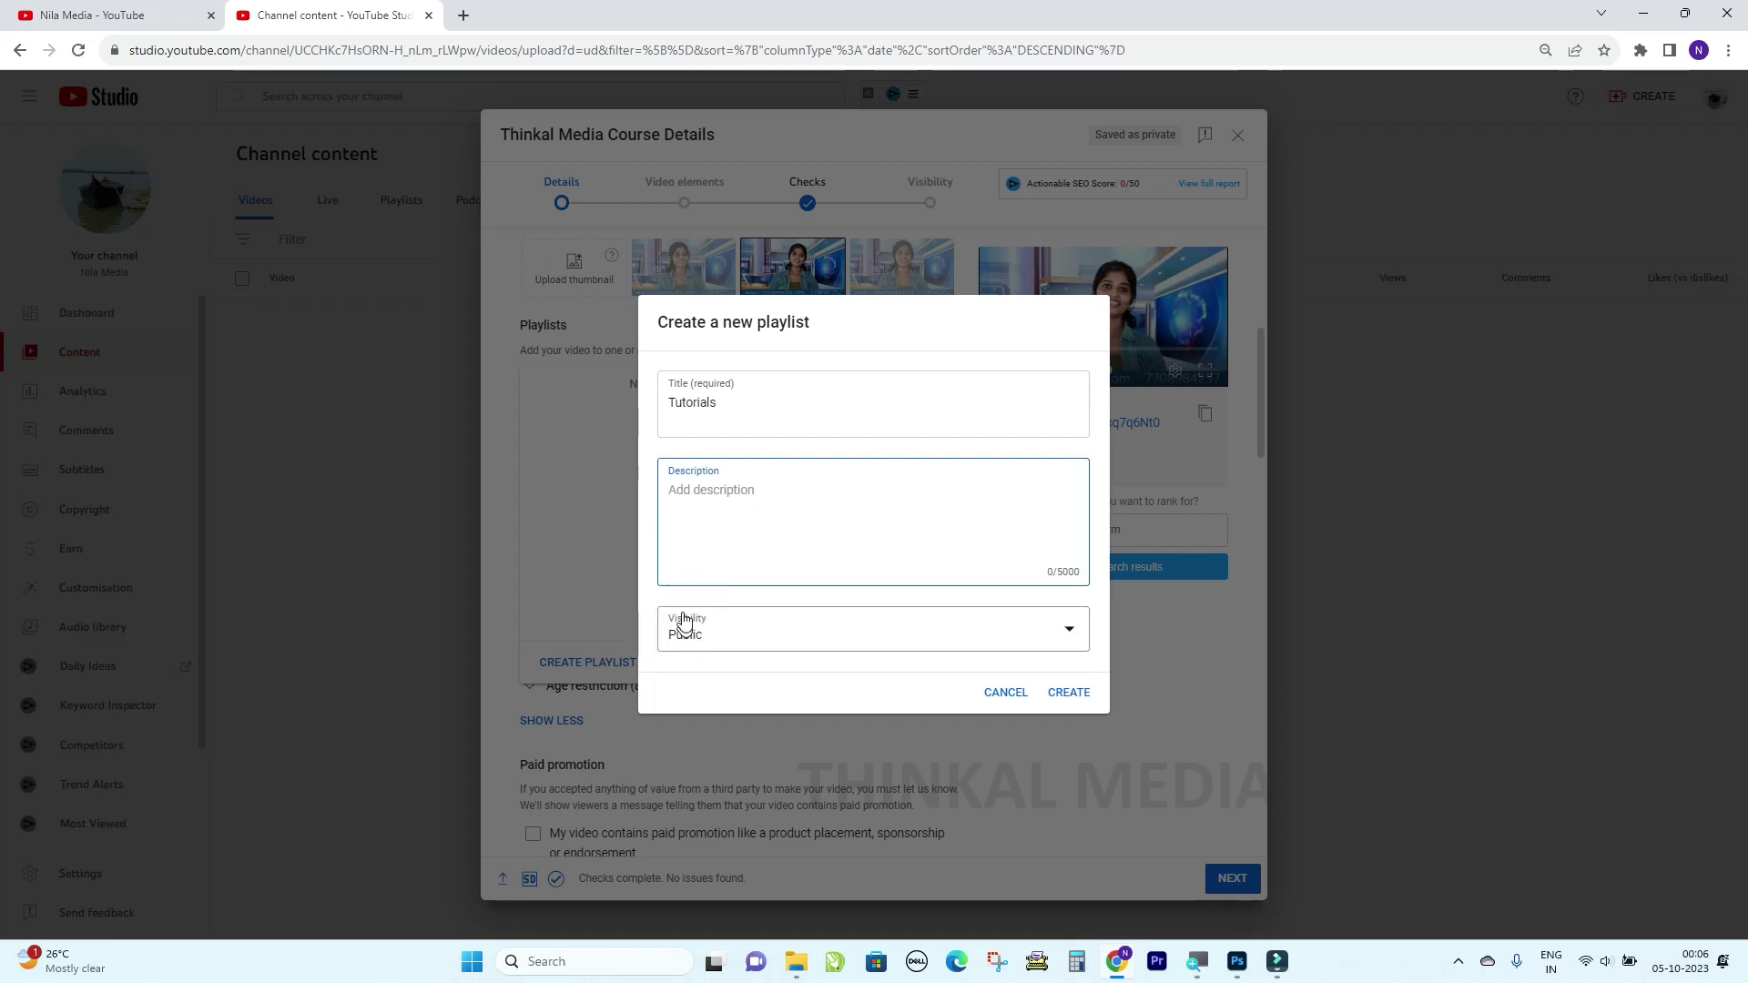
left_click(1061, 691)
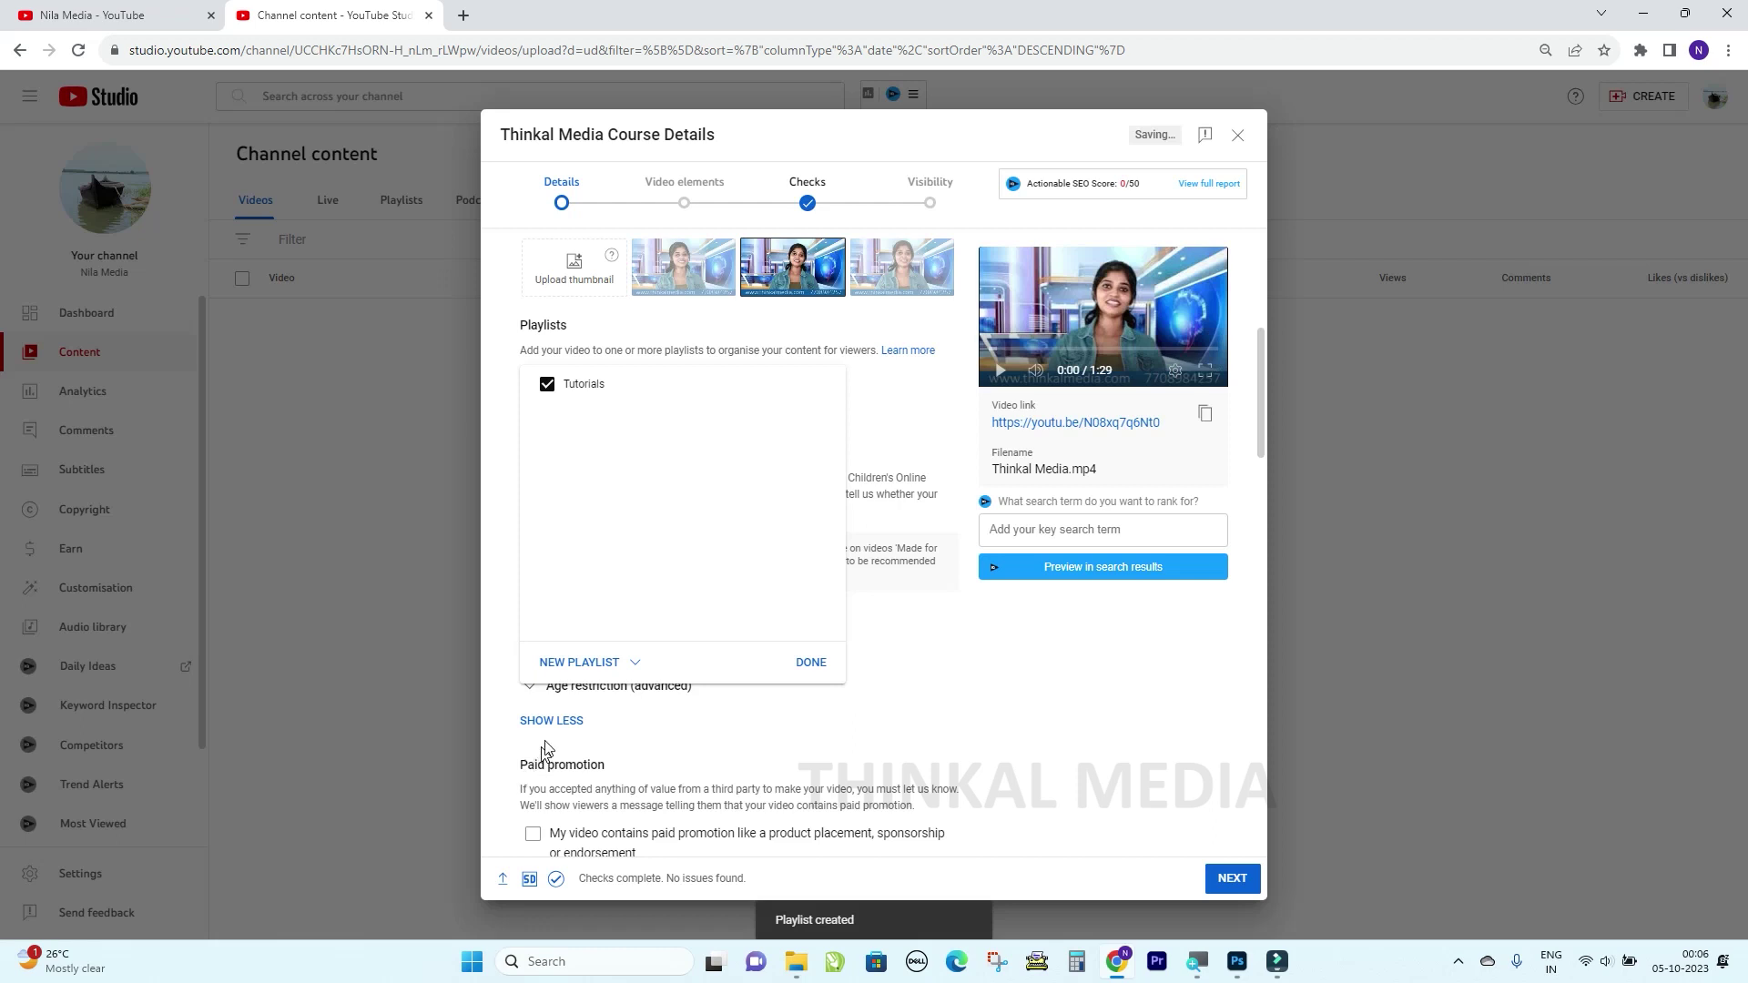
left_click(810, 663)
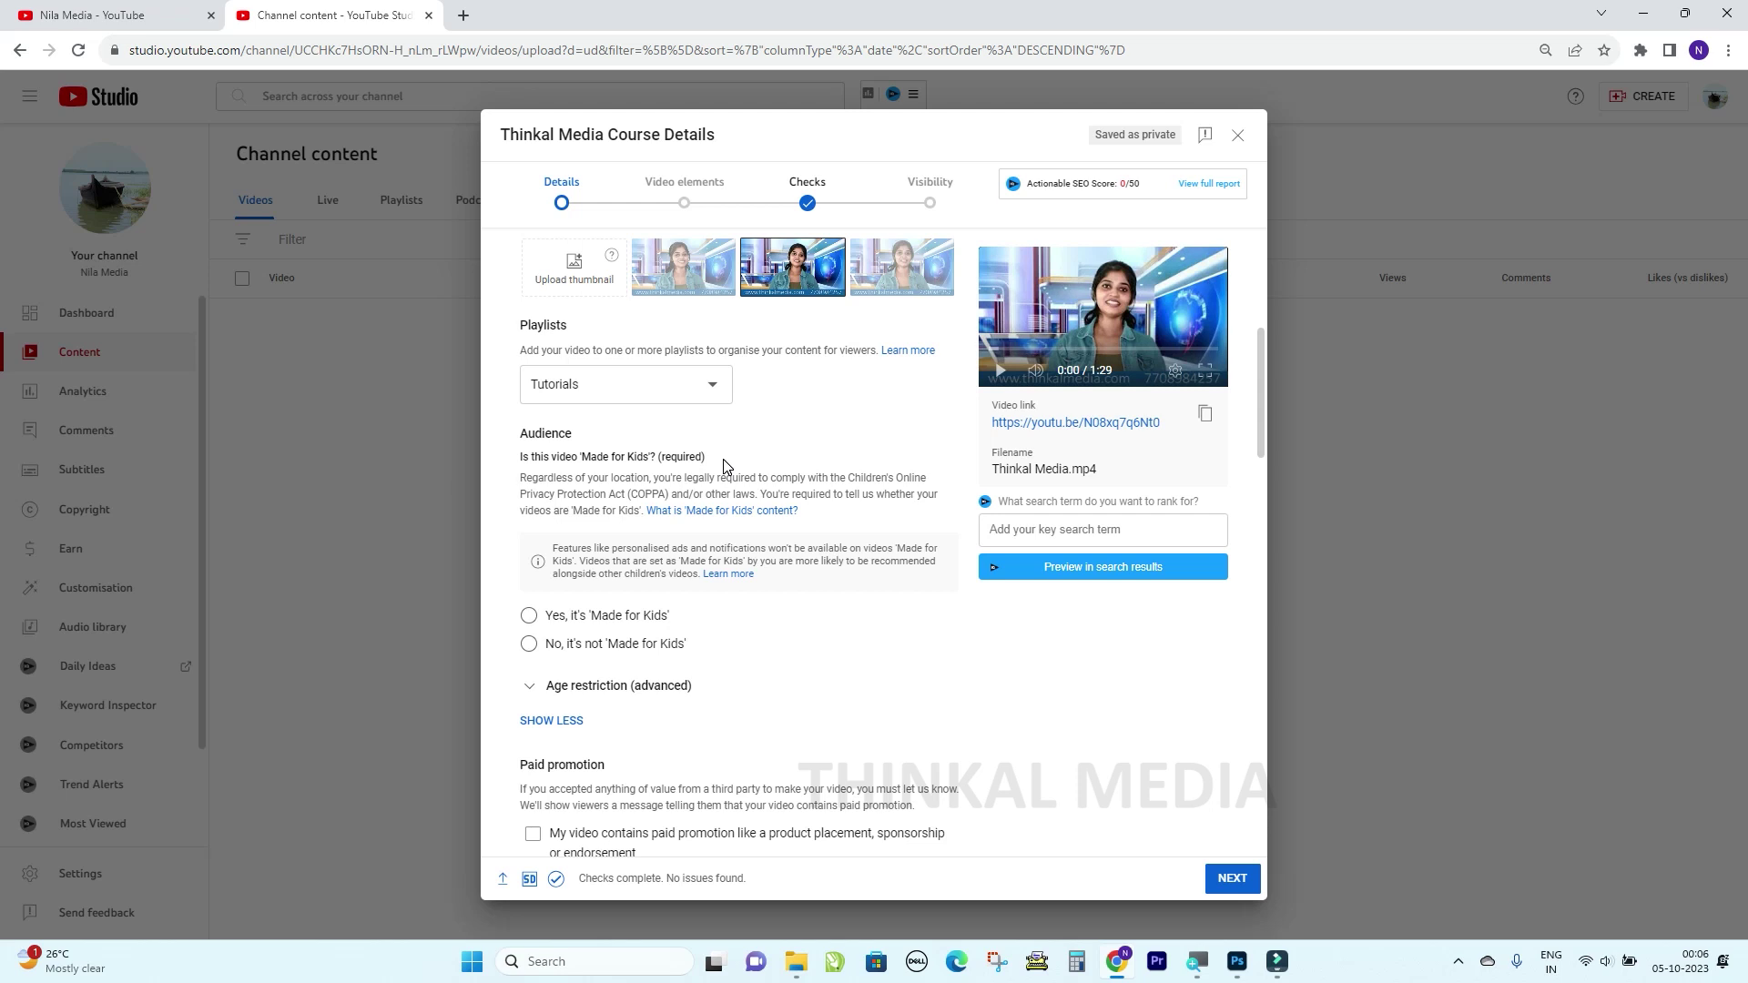
left_click(673, 384)
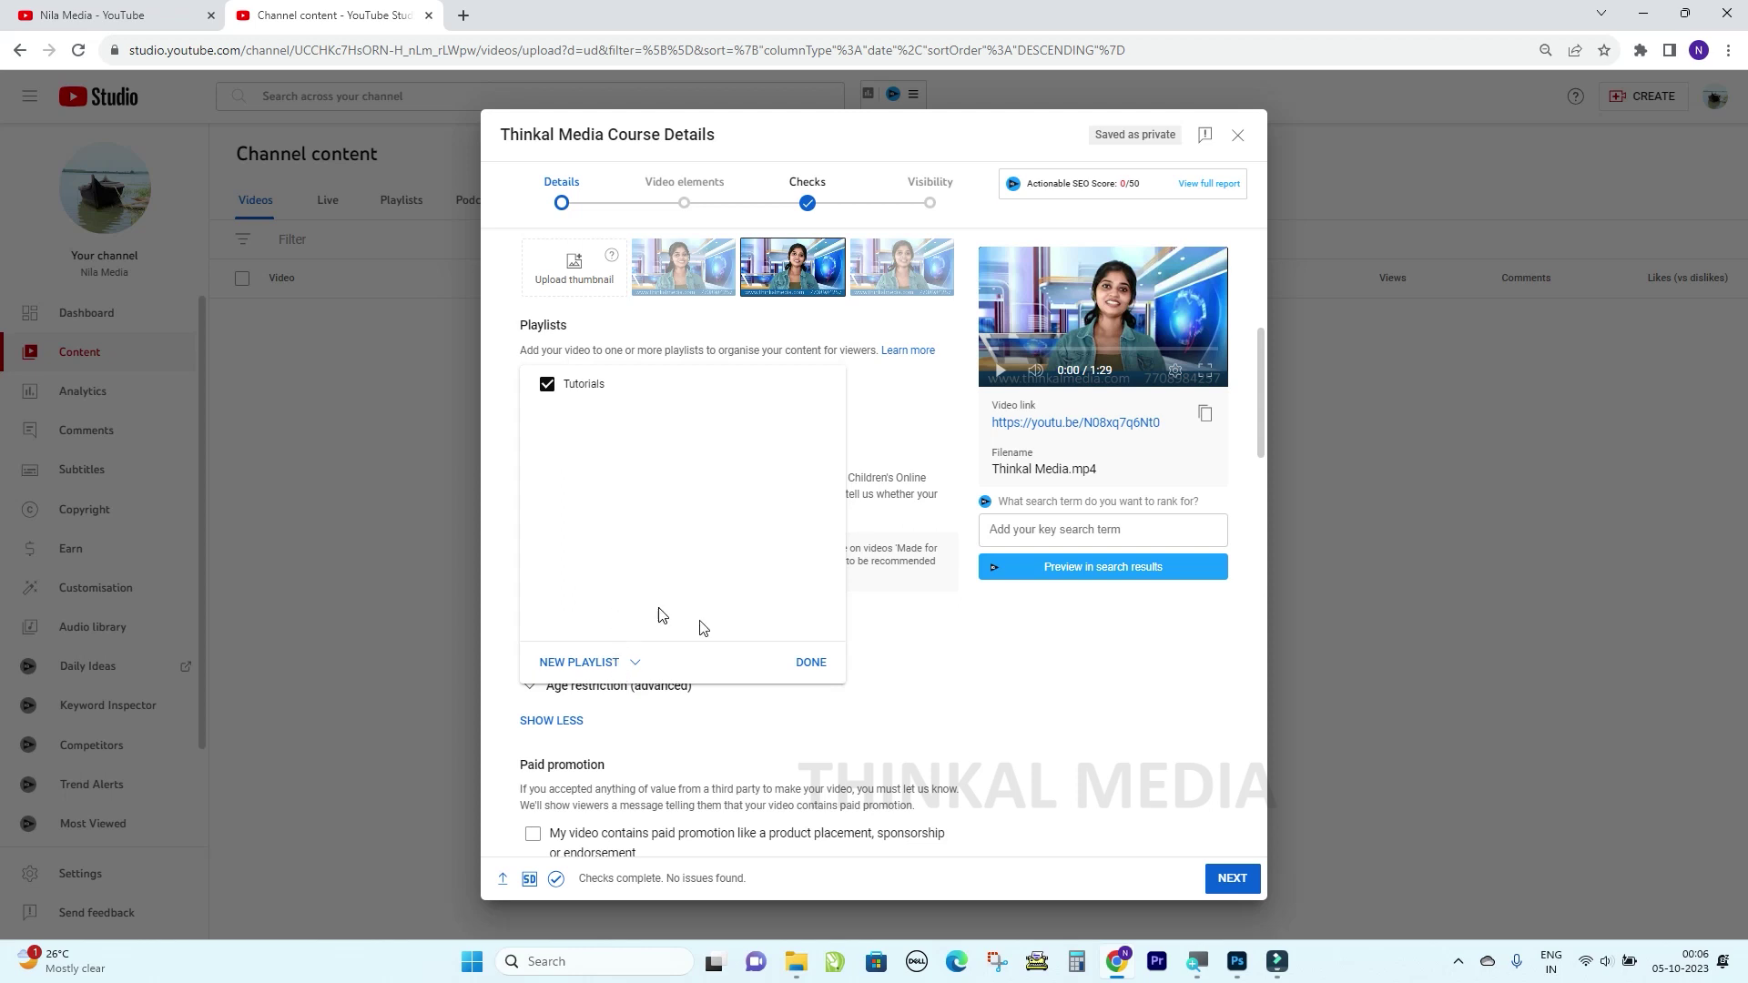
left_click(917, 672)
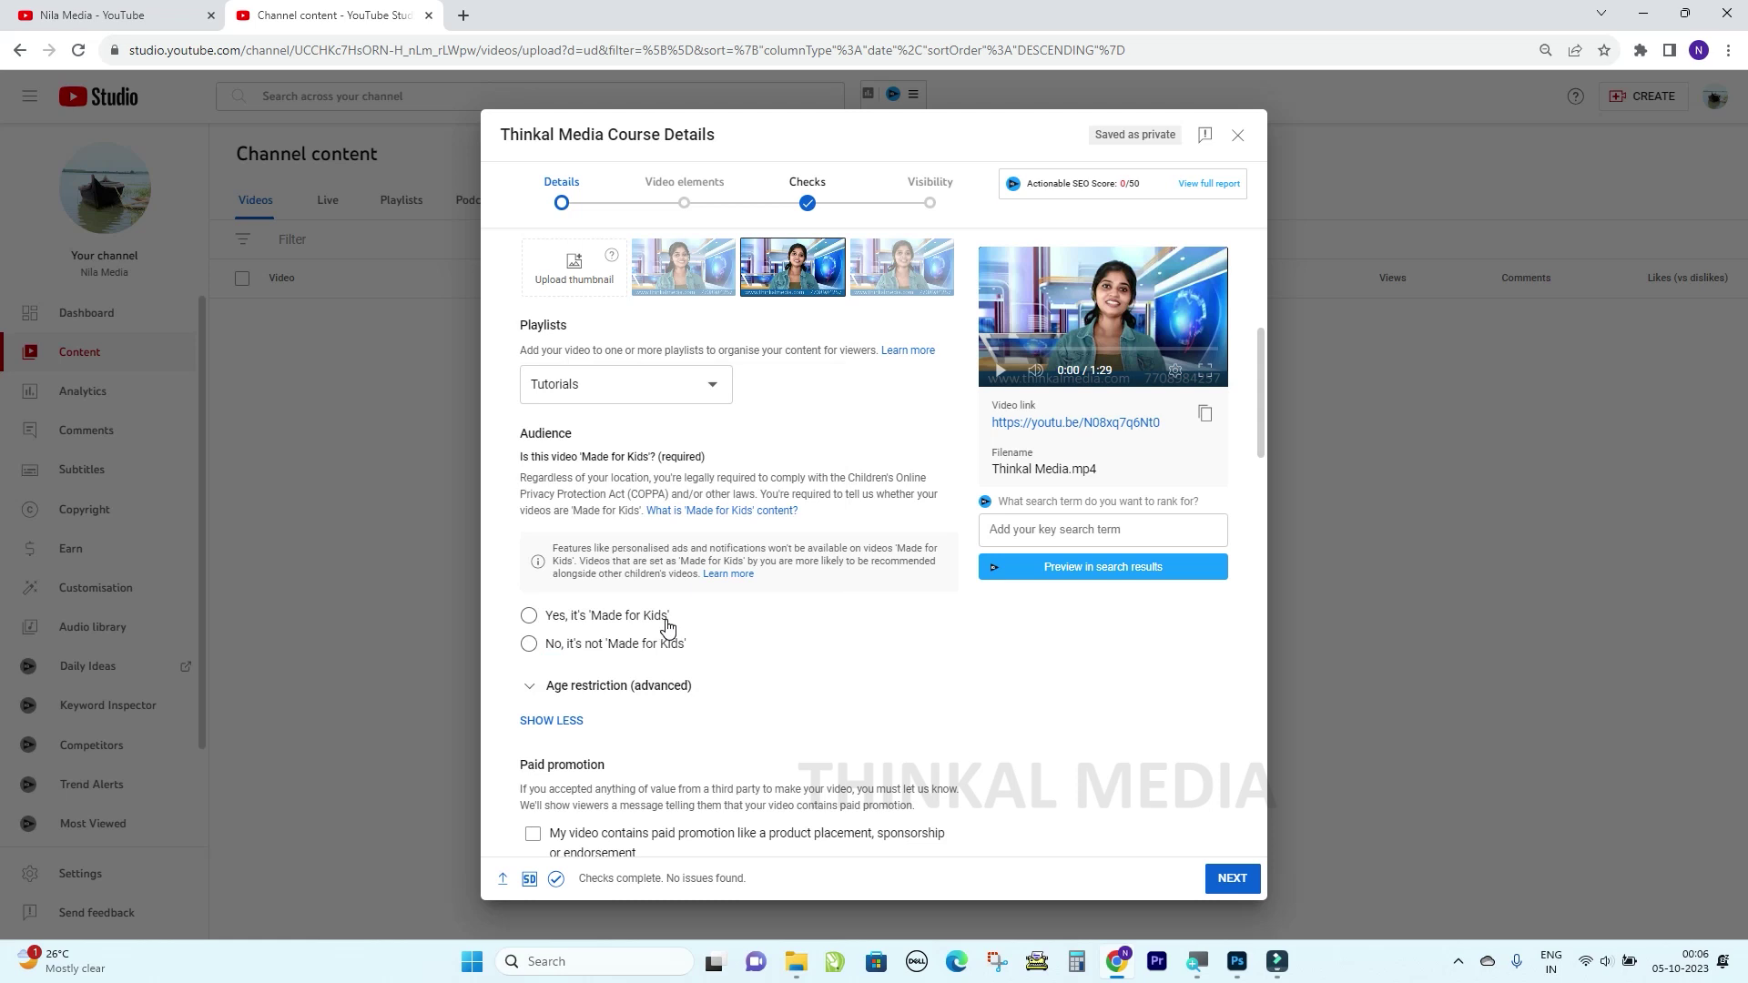
Mark the video's audience as No, it's not 'Made for Kids', and switch it to Yes, it's 'Made for Kids'.
left_click(648, 642)
scroll(625, 418, "down", 1)
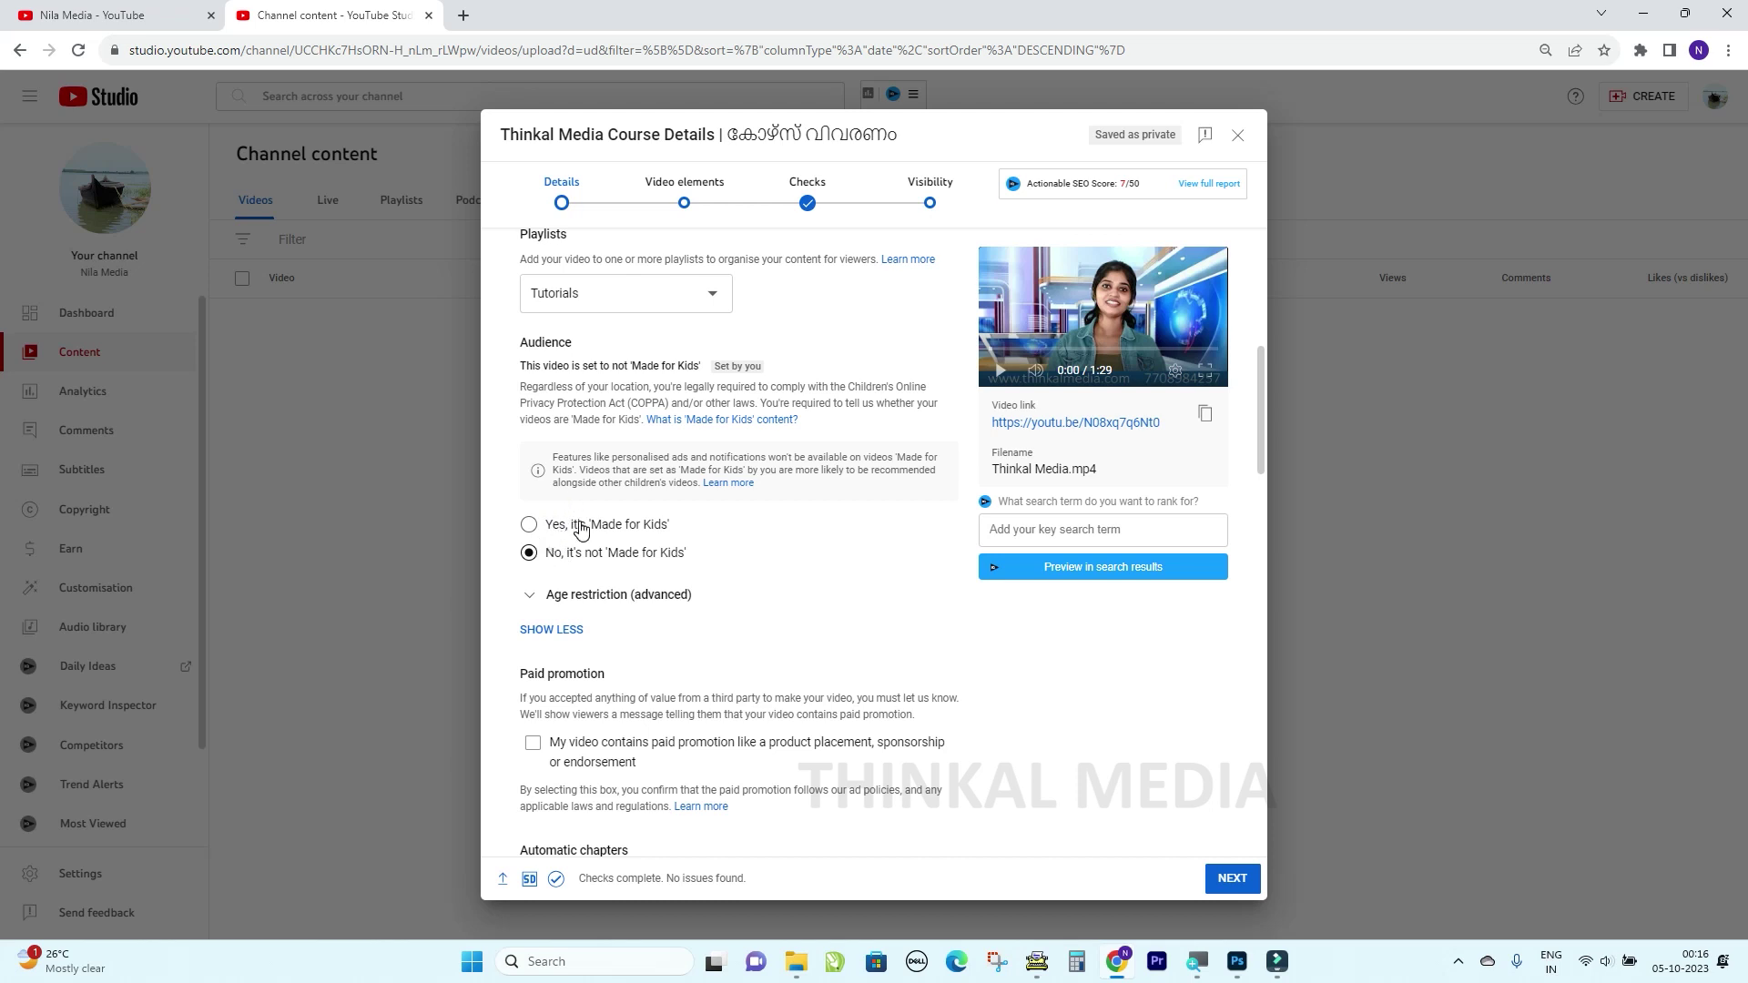
scroll(601, 549, "down", 1)
scroll(603, 549, "down", 1)
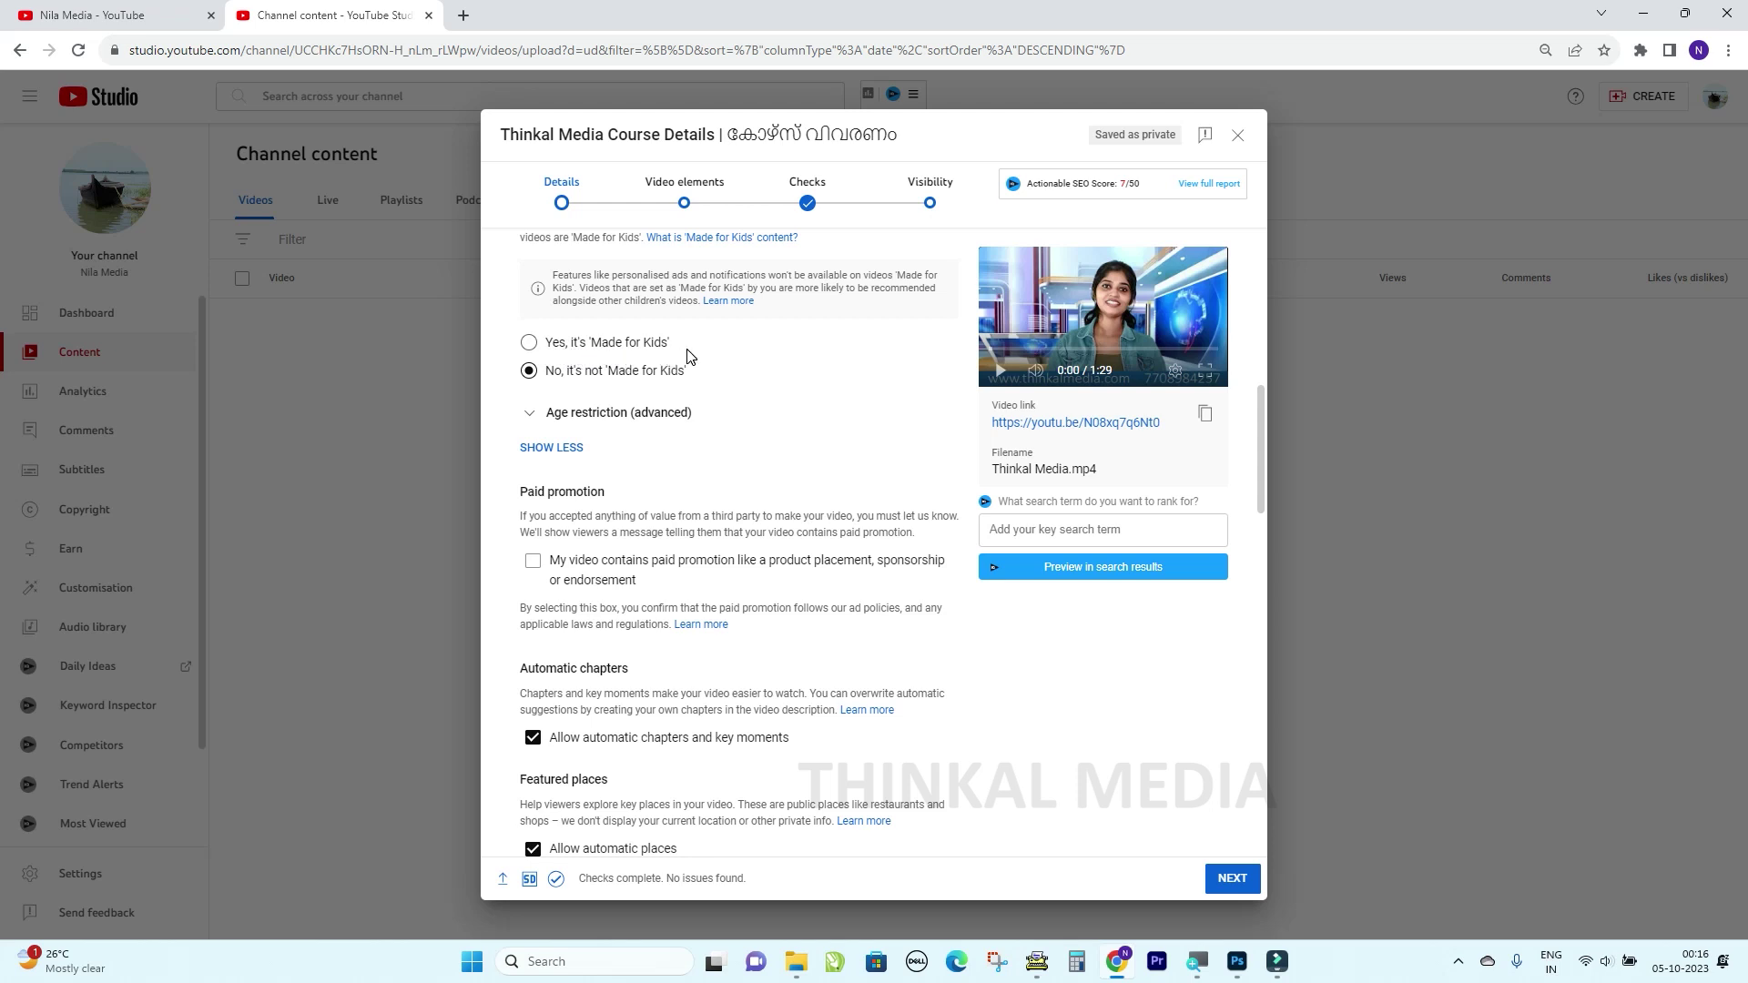
left_click(530, 344)
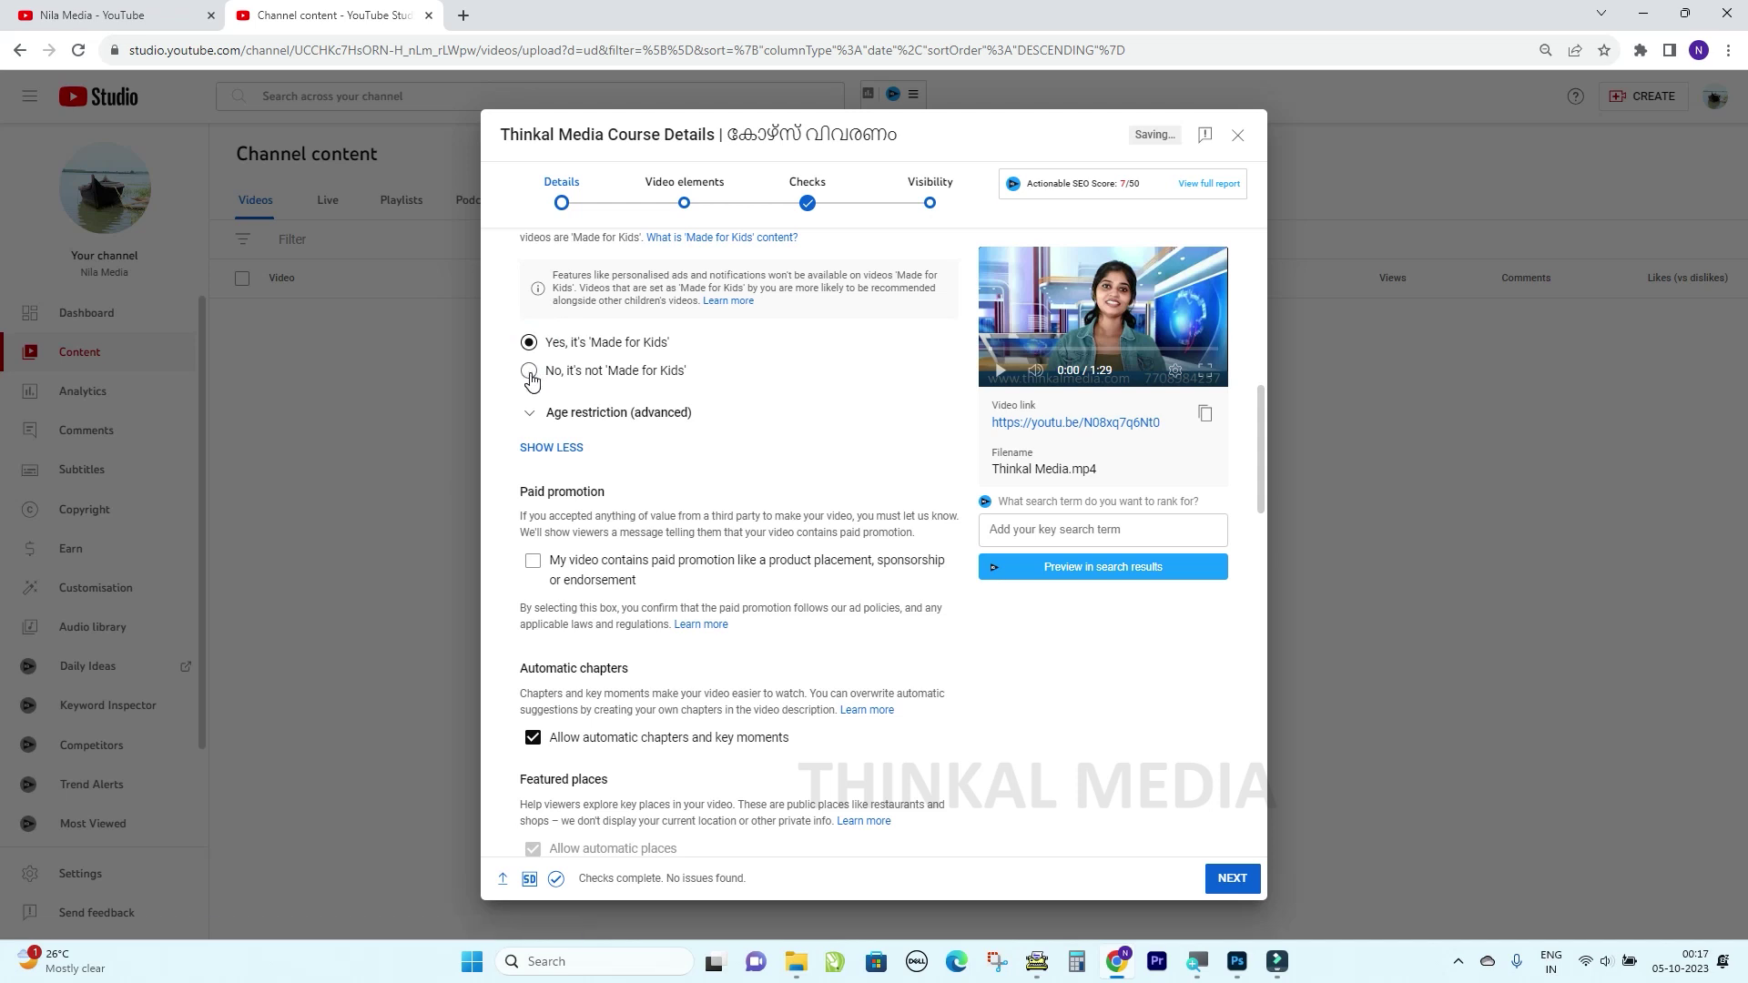
Set the audience to No, it's not 'Made for Kids', and add the tag Computer class to the video.
left_click(531, 375)
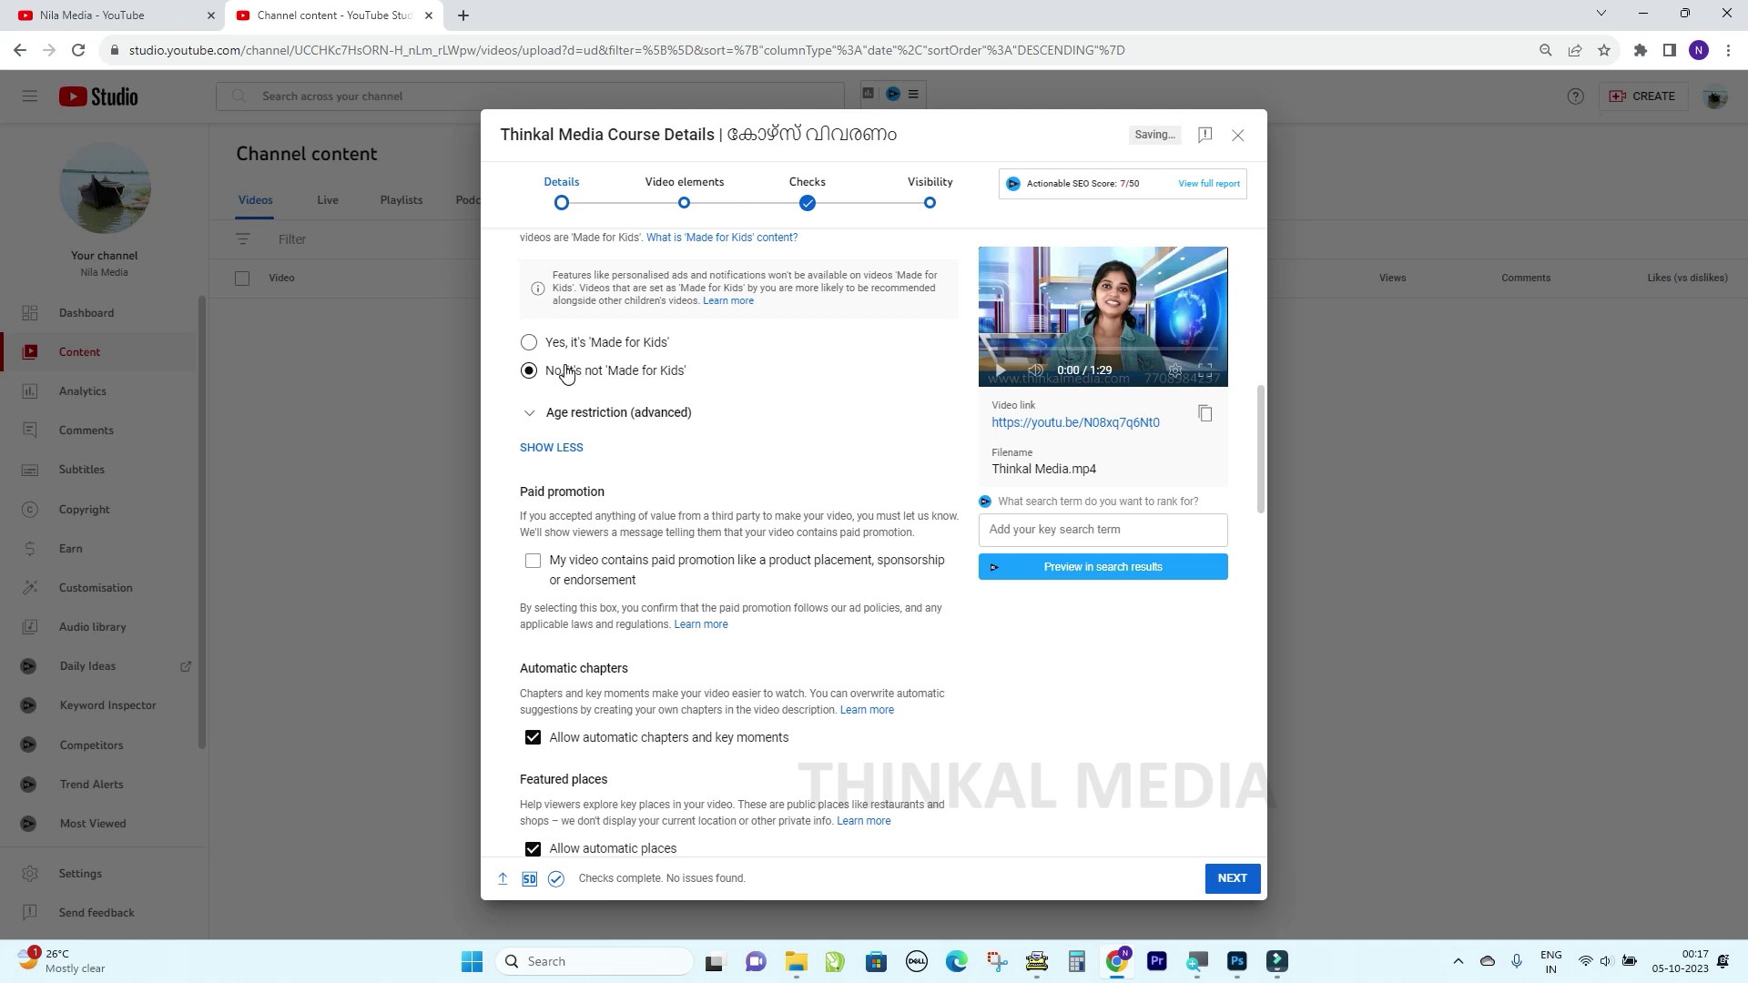
scroll(617, 444, "up", 1)
scroll(641, 428, "down", 10)
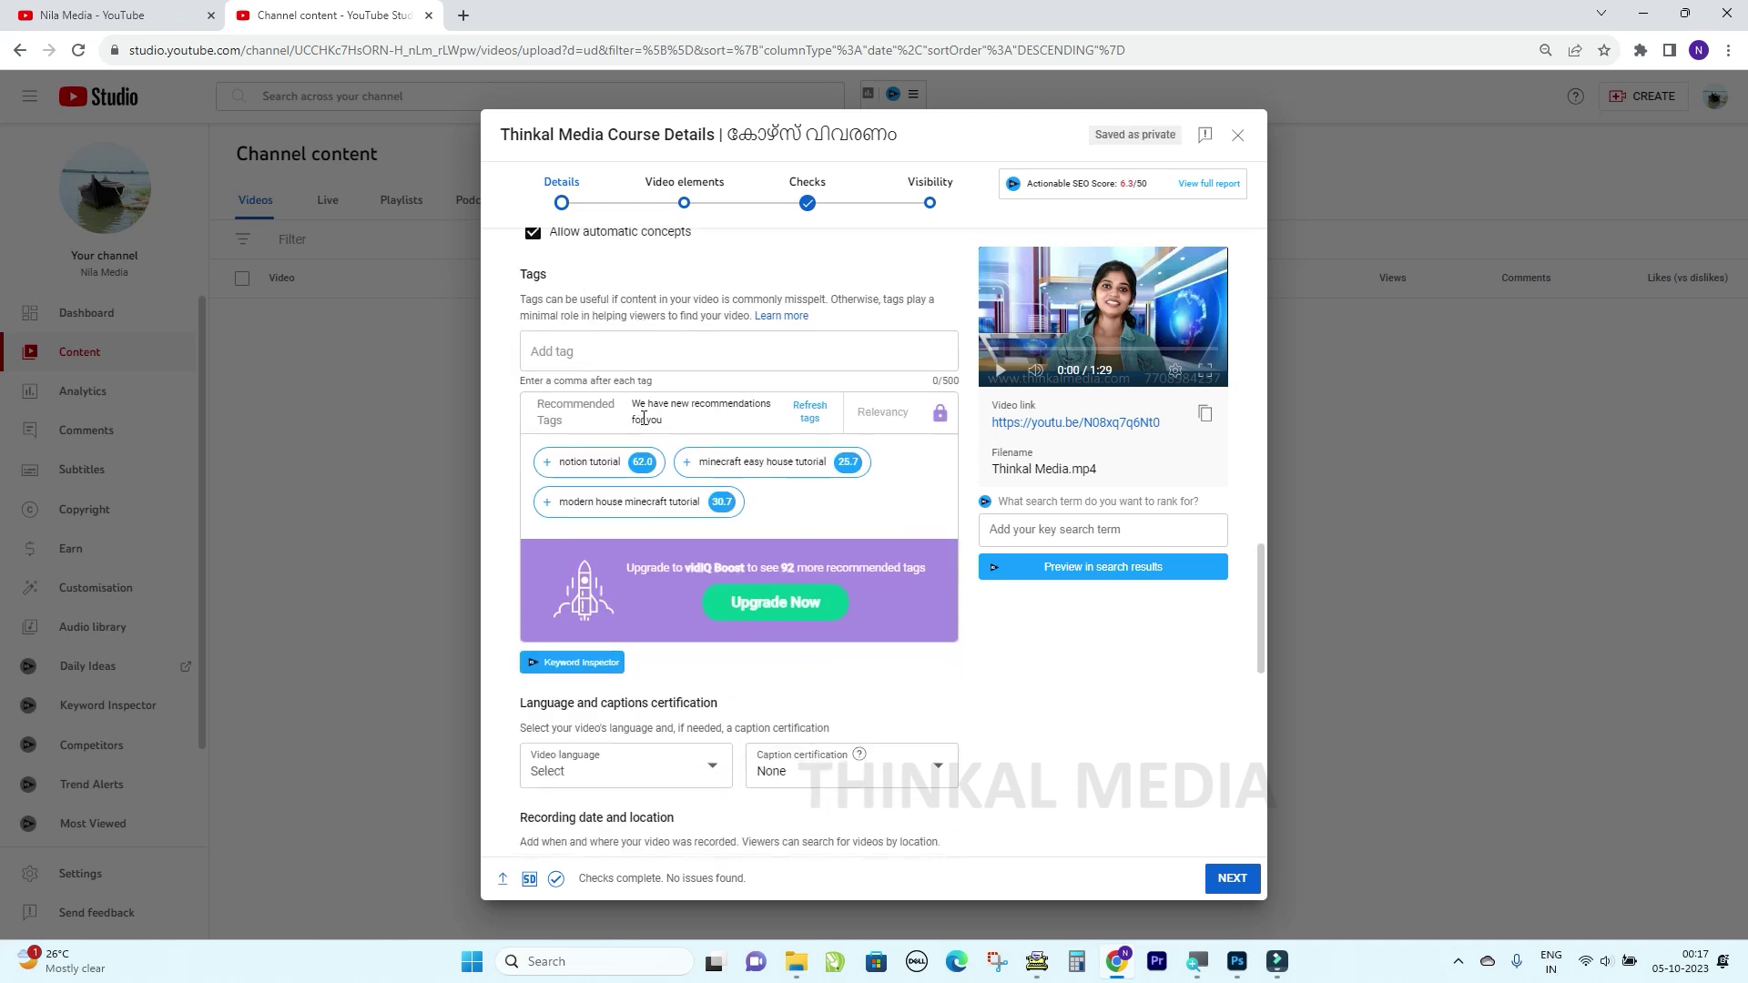
left_click(561, 350)
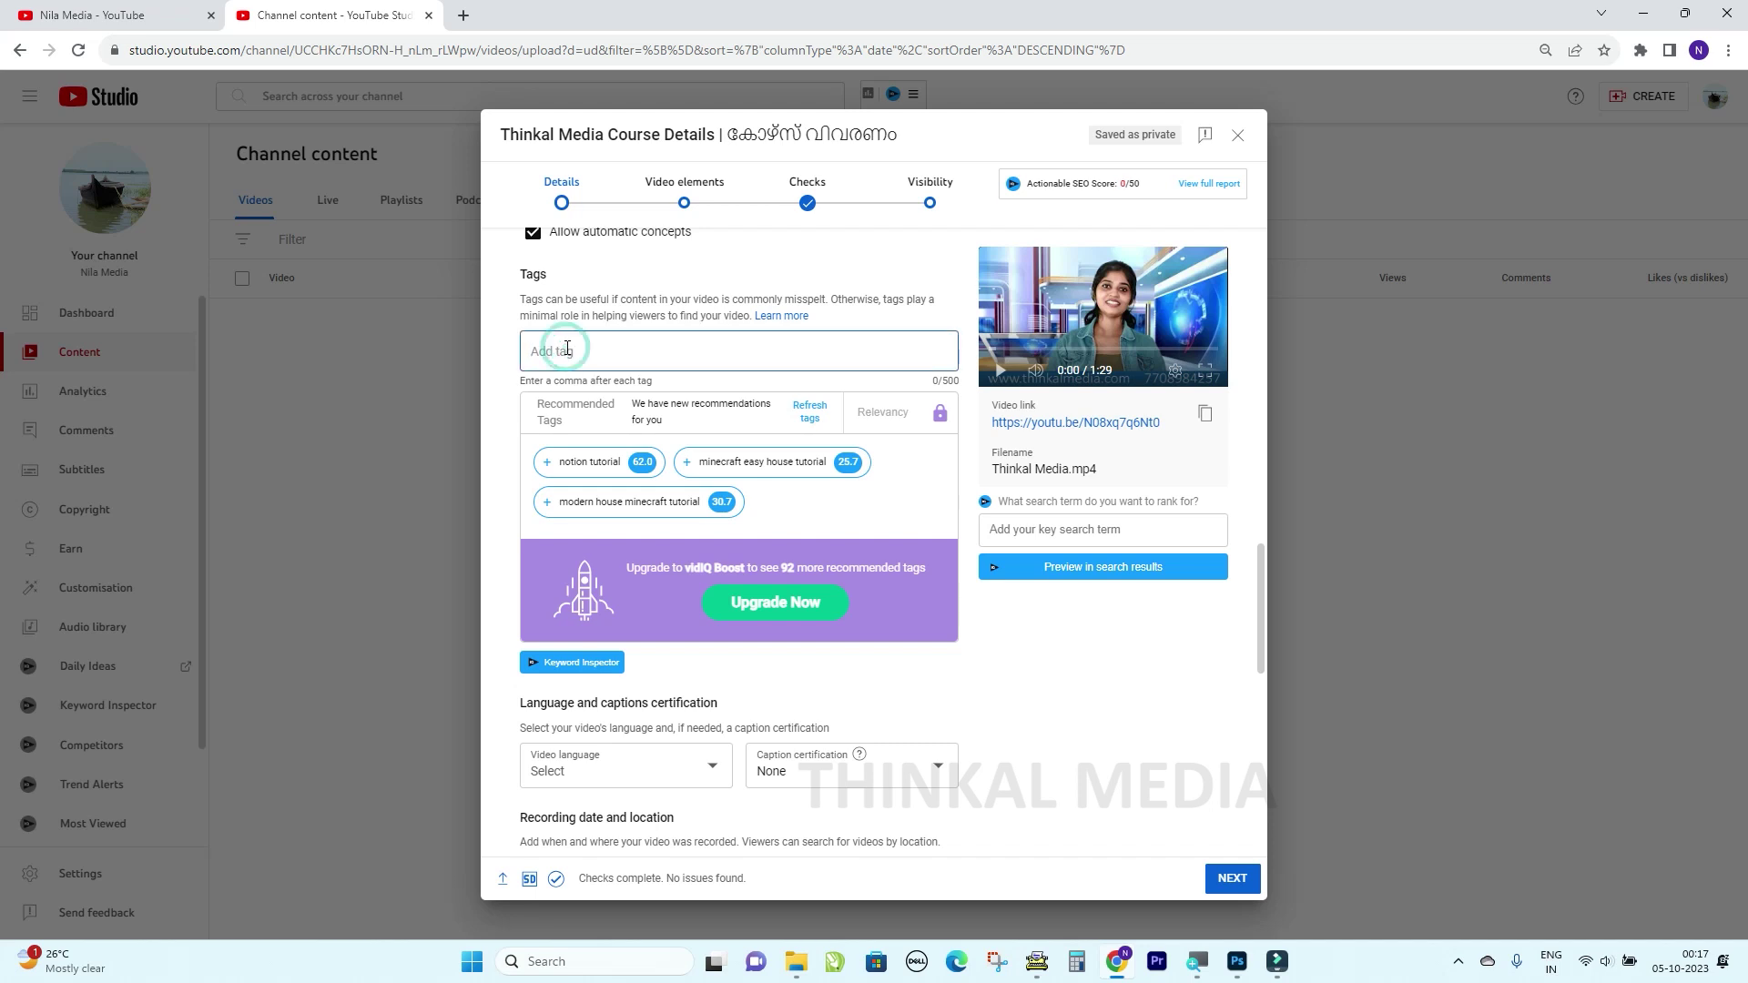
type("Com")
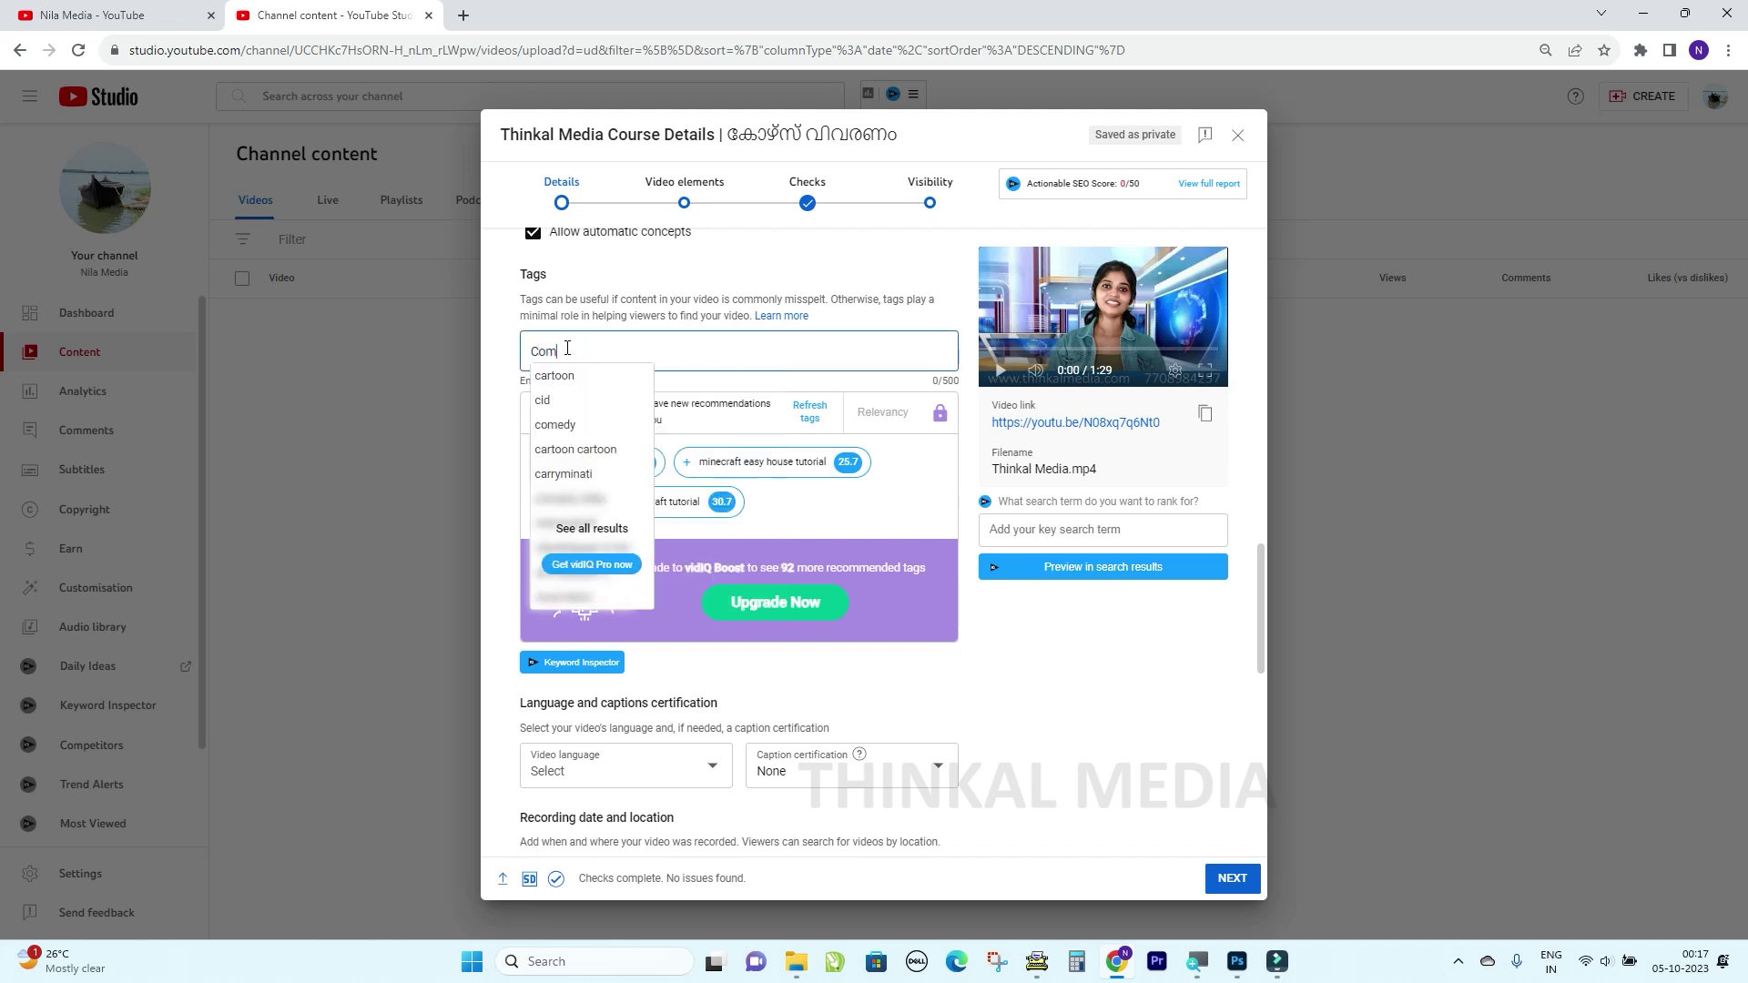
type("puter class")
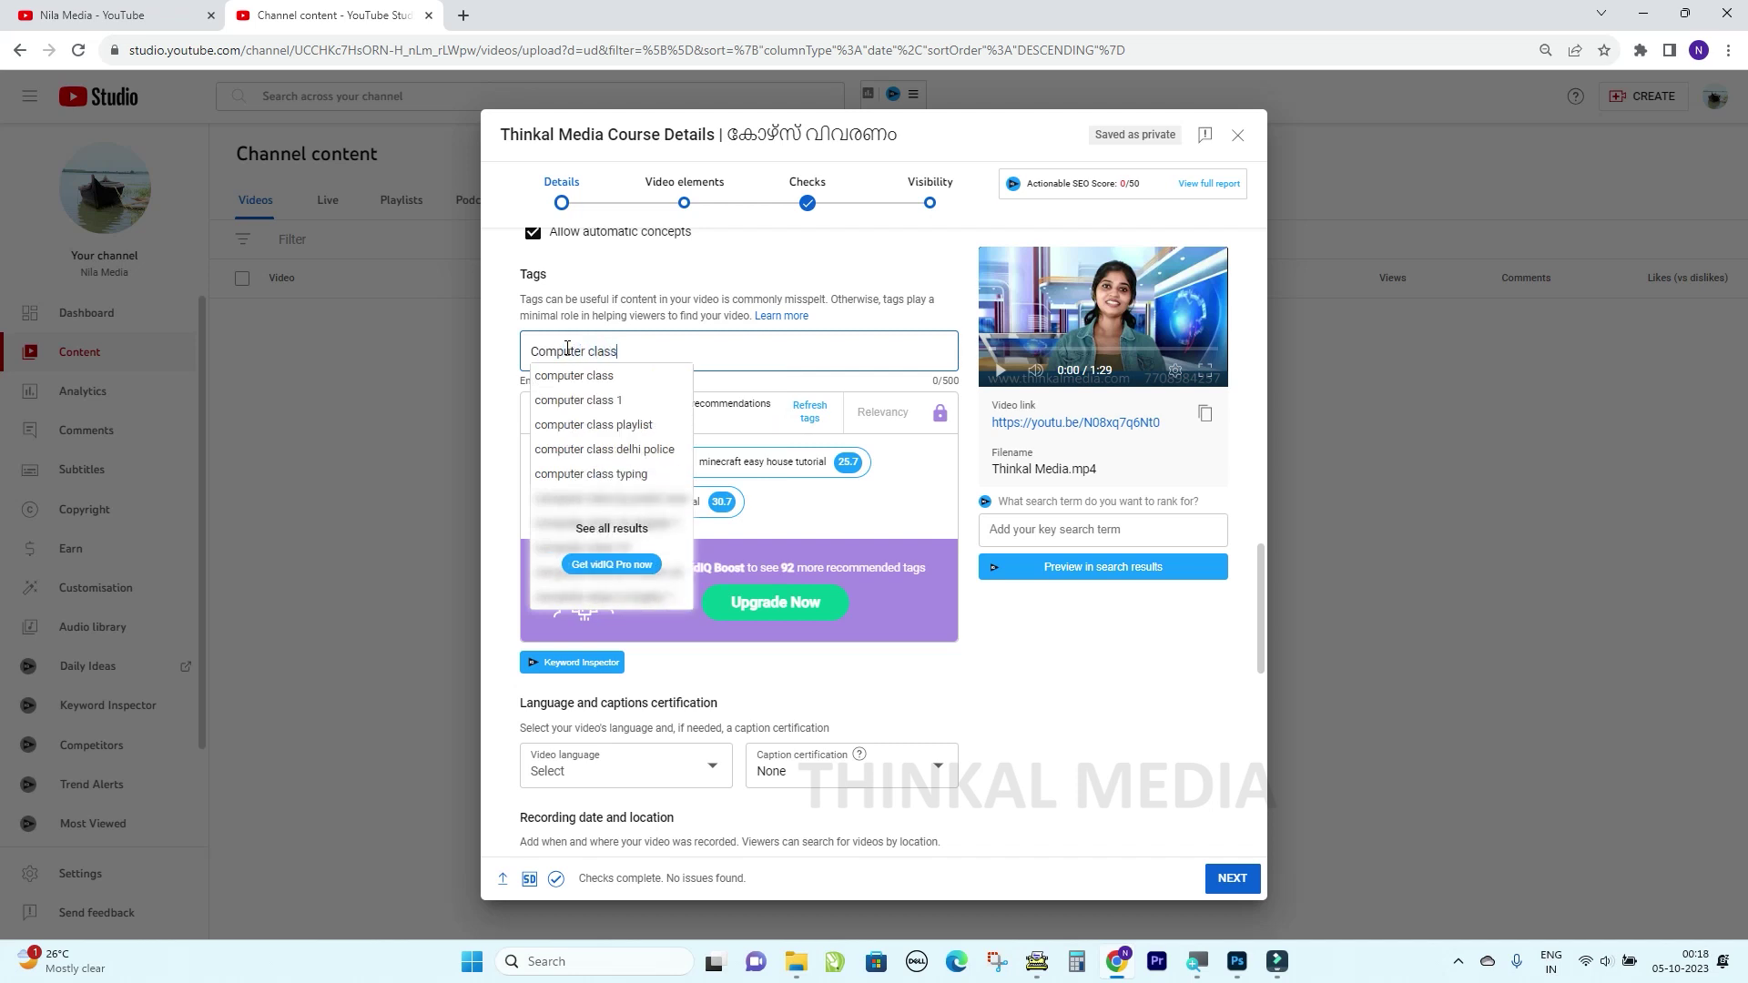
key("Return")
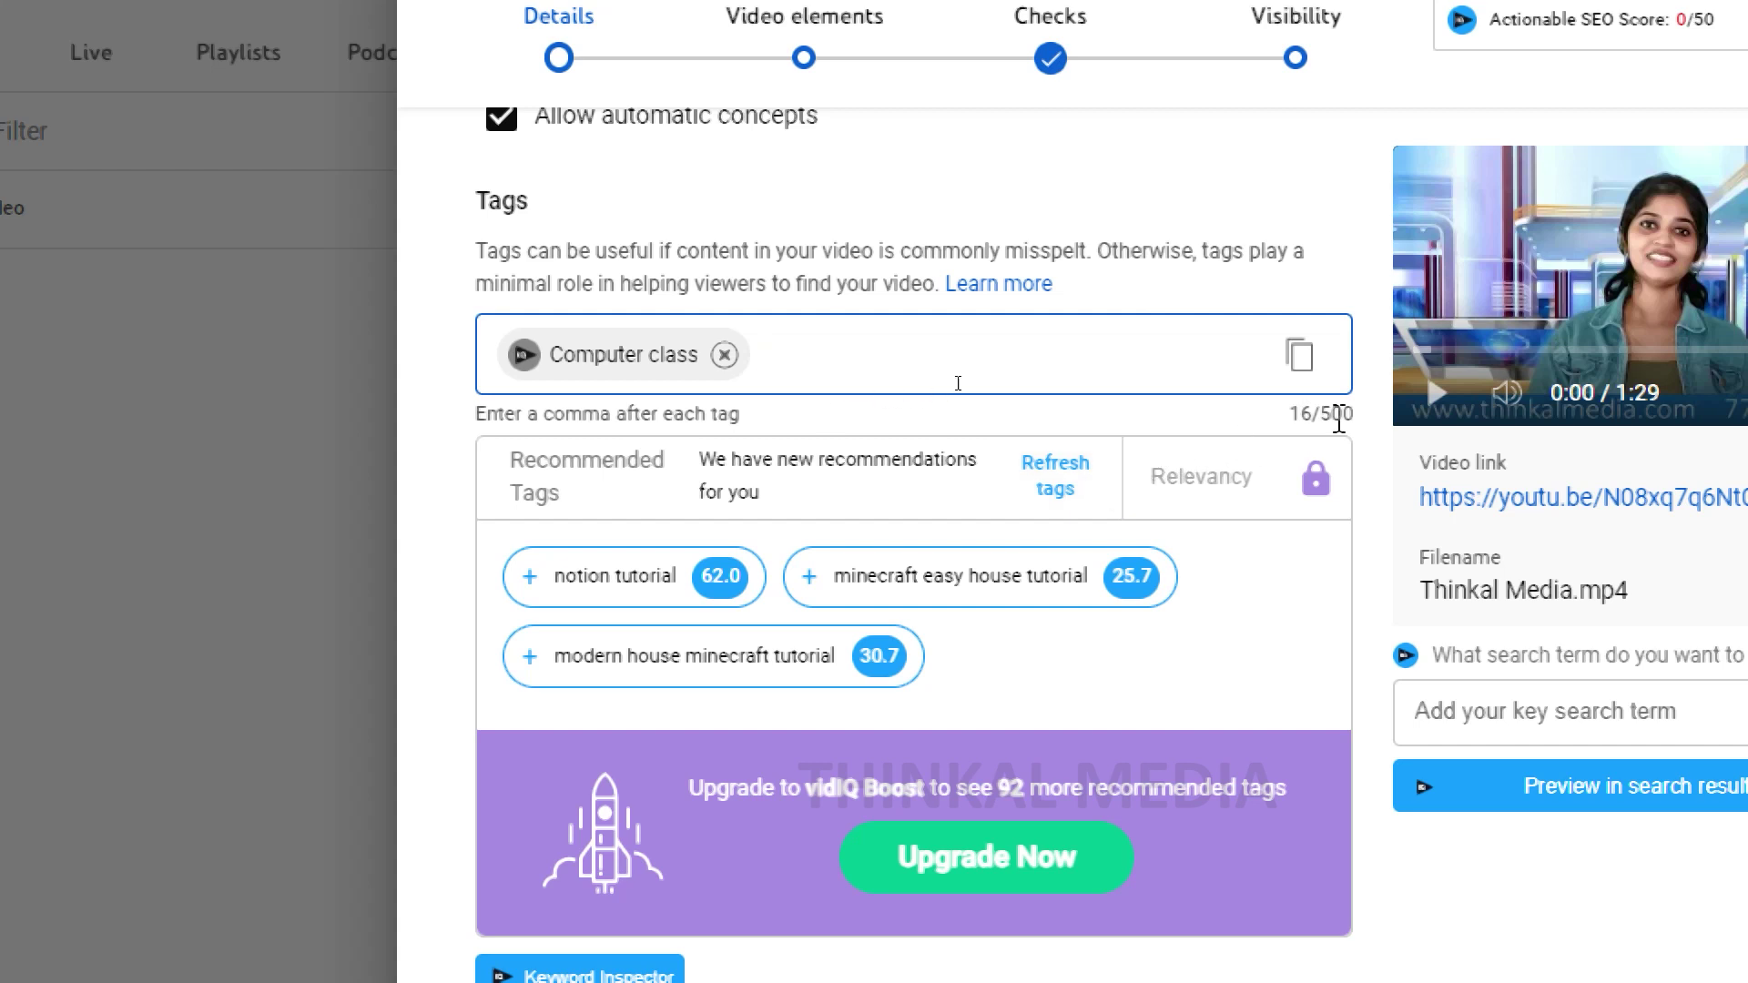
Add Course details as the video's second tag.
double_click(1301, 416)
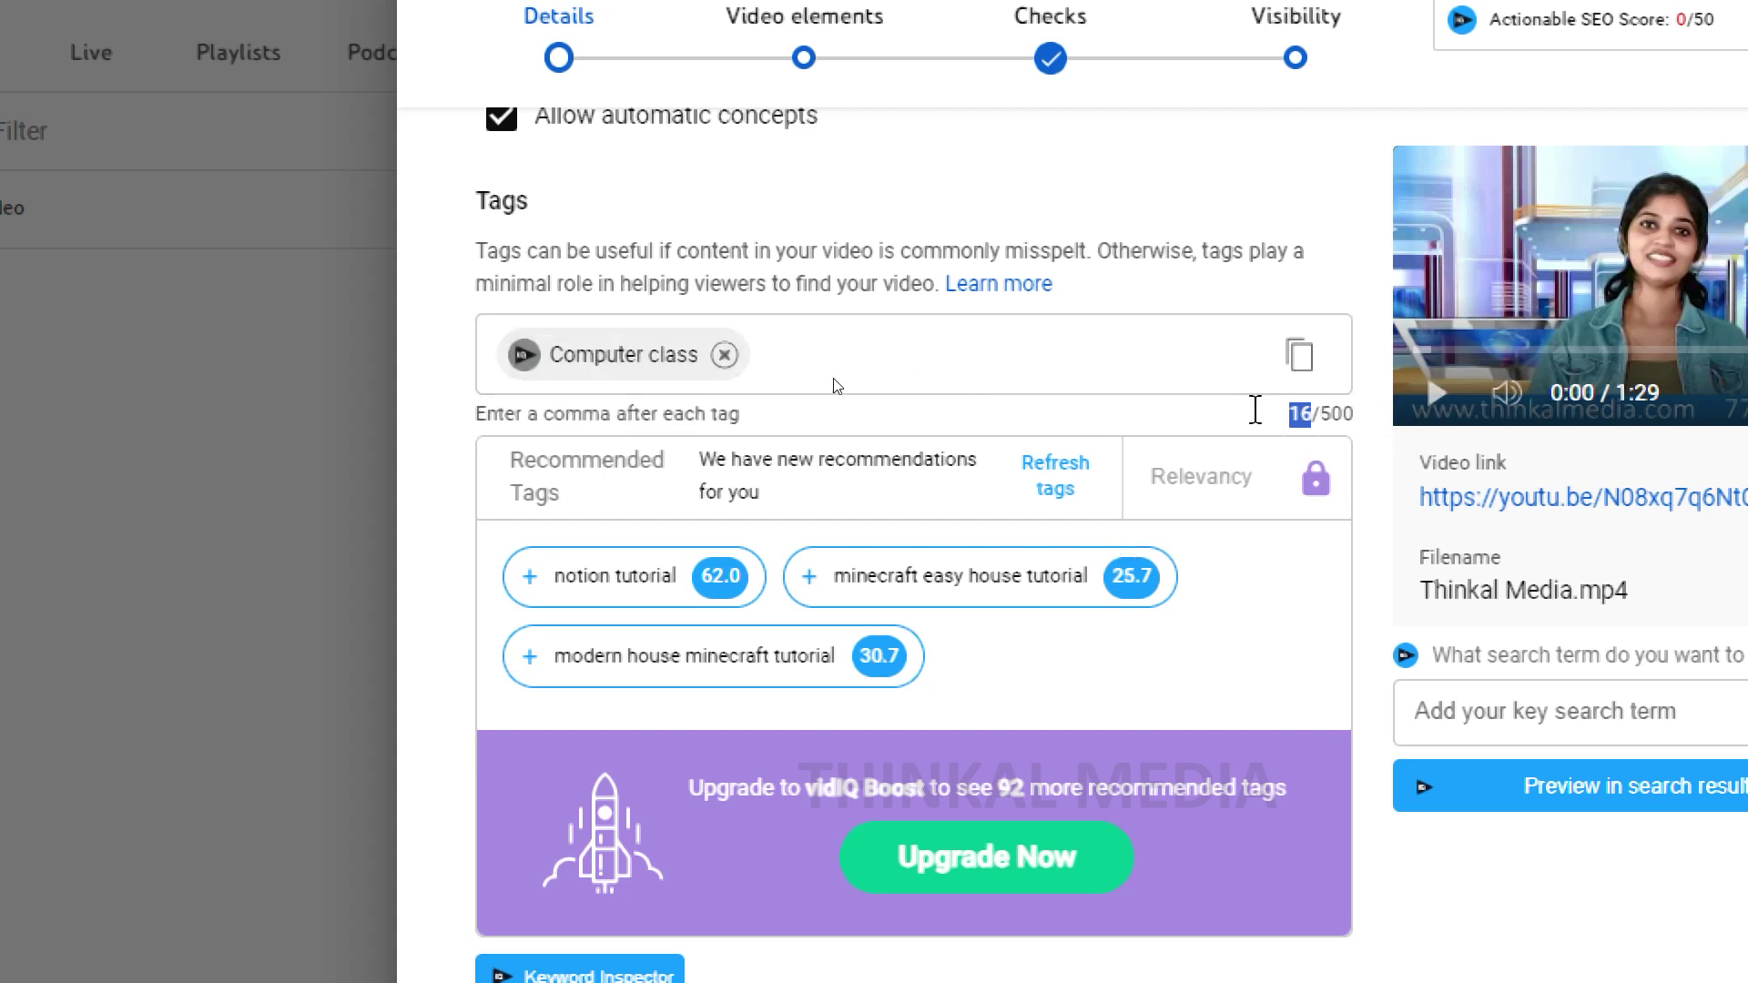
left_click(798, 367)
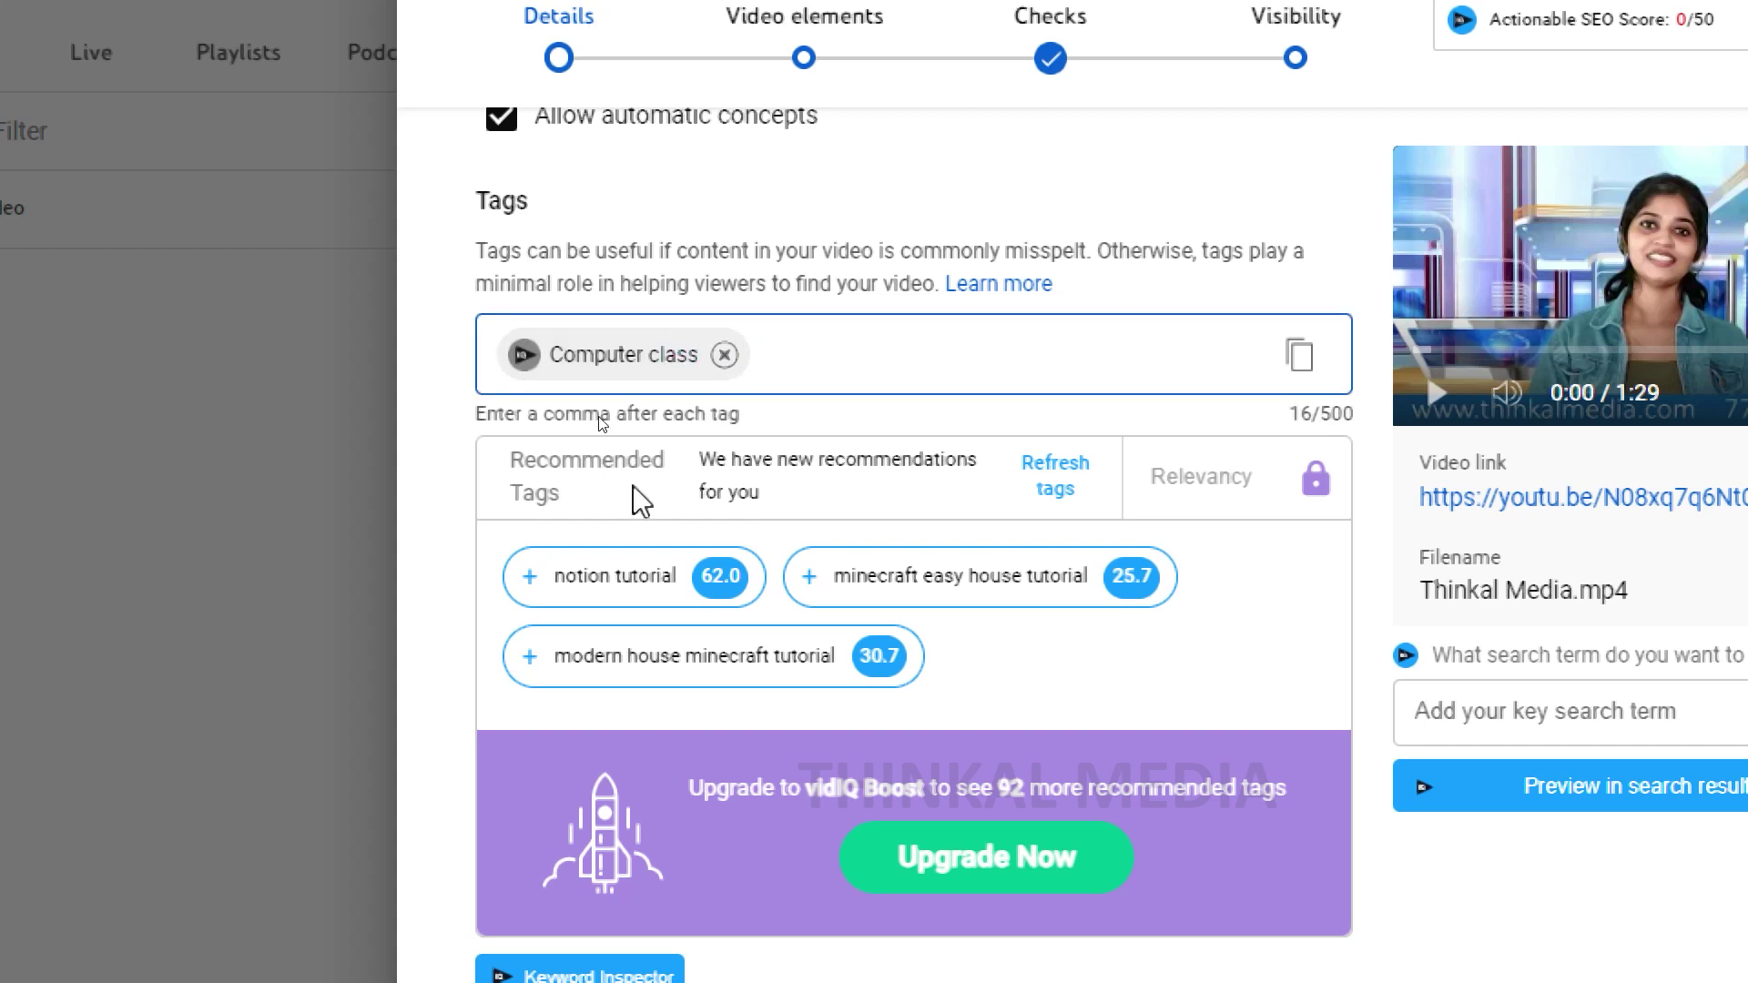
type("Cor")
key("BackSpace")
type("urse det")
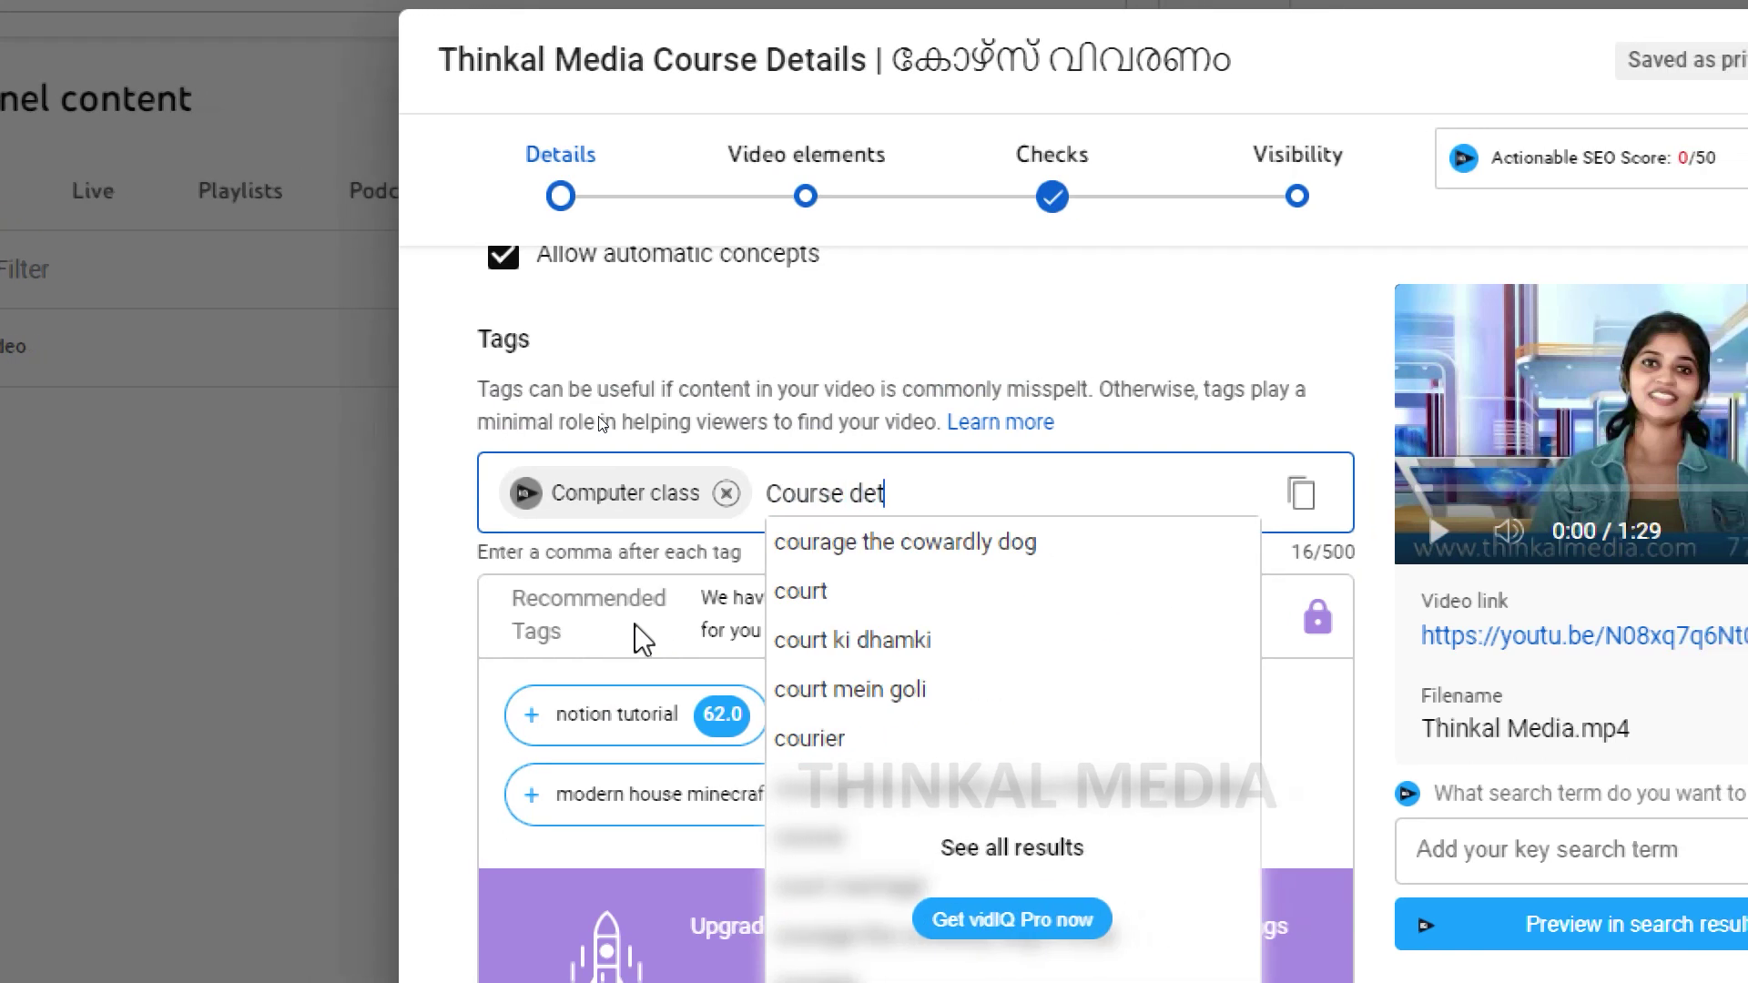
type("ails")
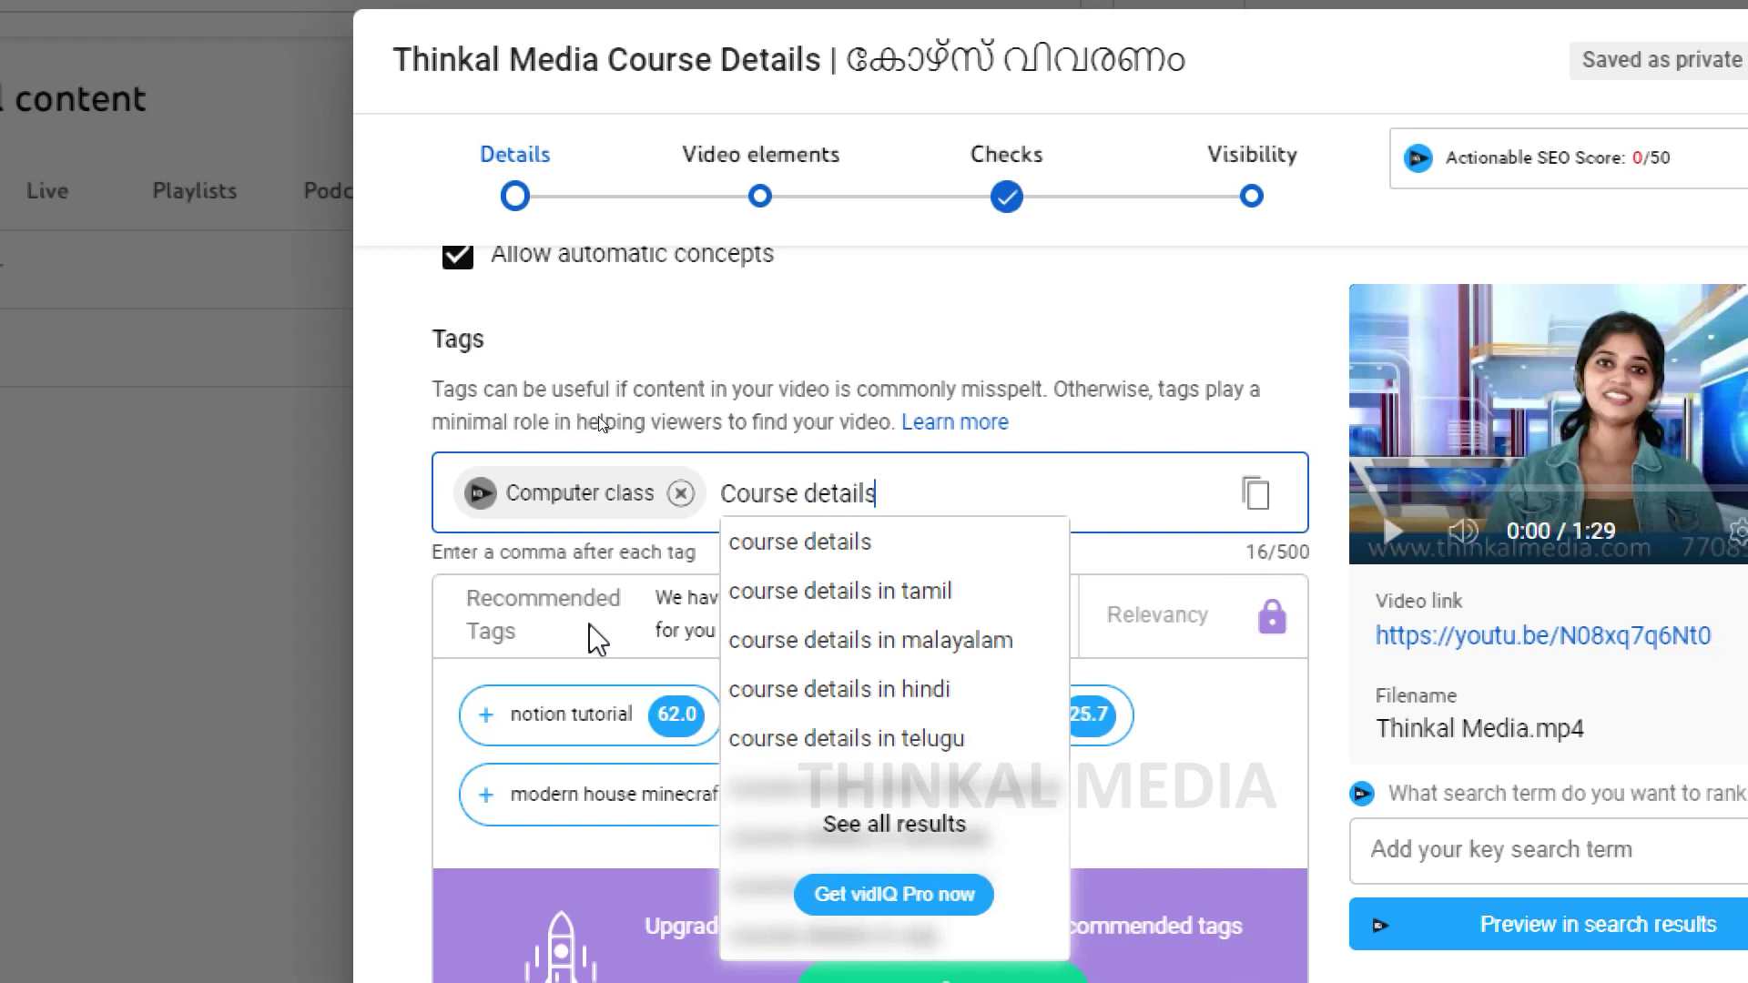
key("Return")
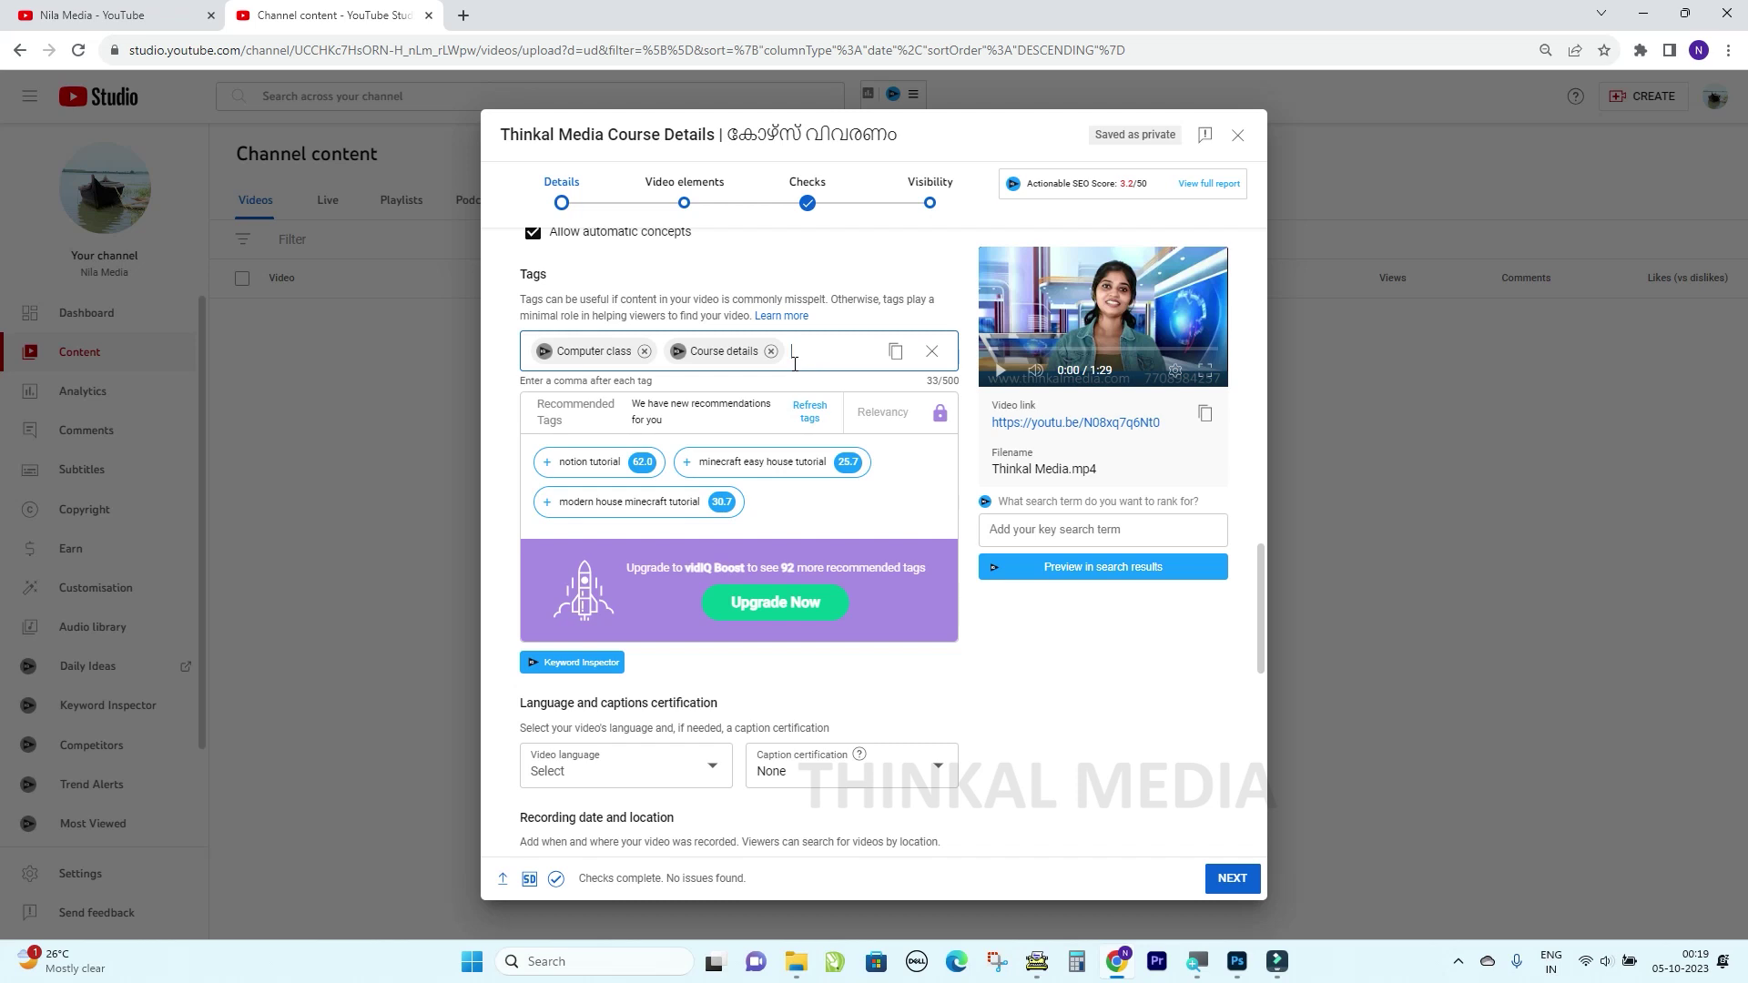
Correct the mistyped tag entry so it reads course details, and add the tag class.
left_click(795, 364)
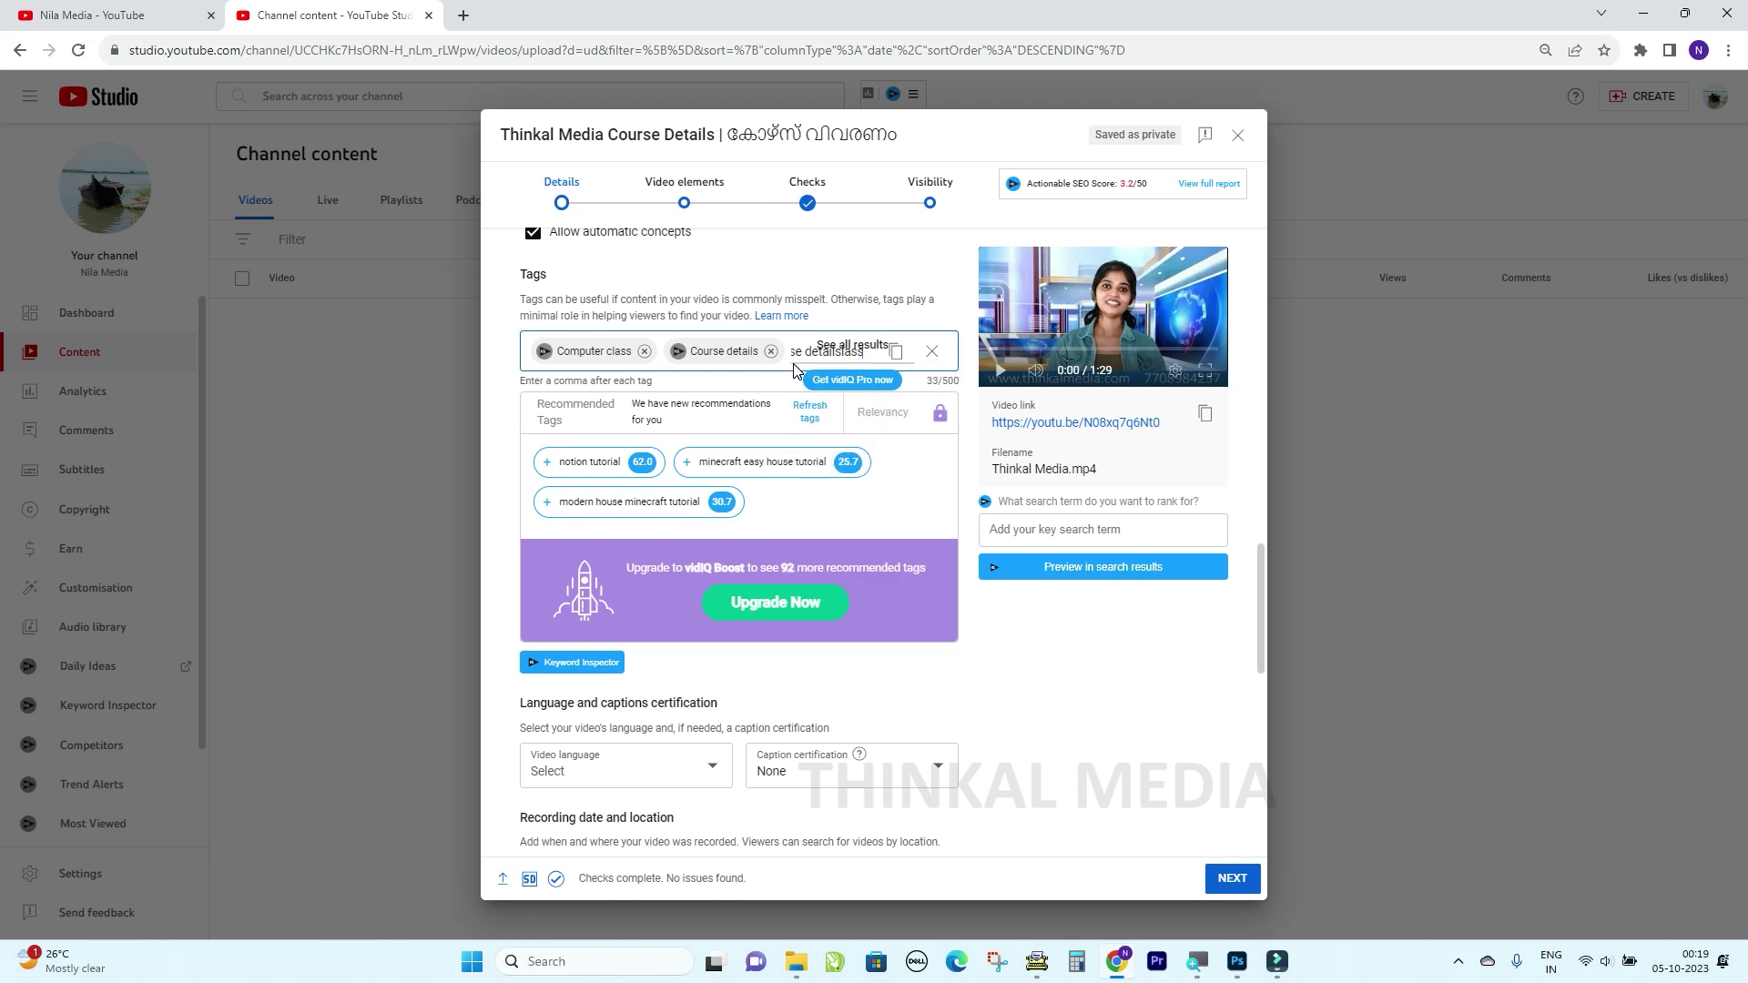
key("BackSpace")
key("BackSpace")
key("BackSpace")
key("BackSpace")
key("BackSpace")
key("BackSpace")
key("Return")
type("class")
key("Return")
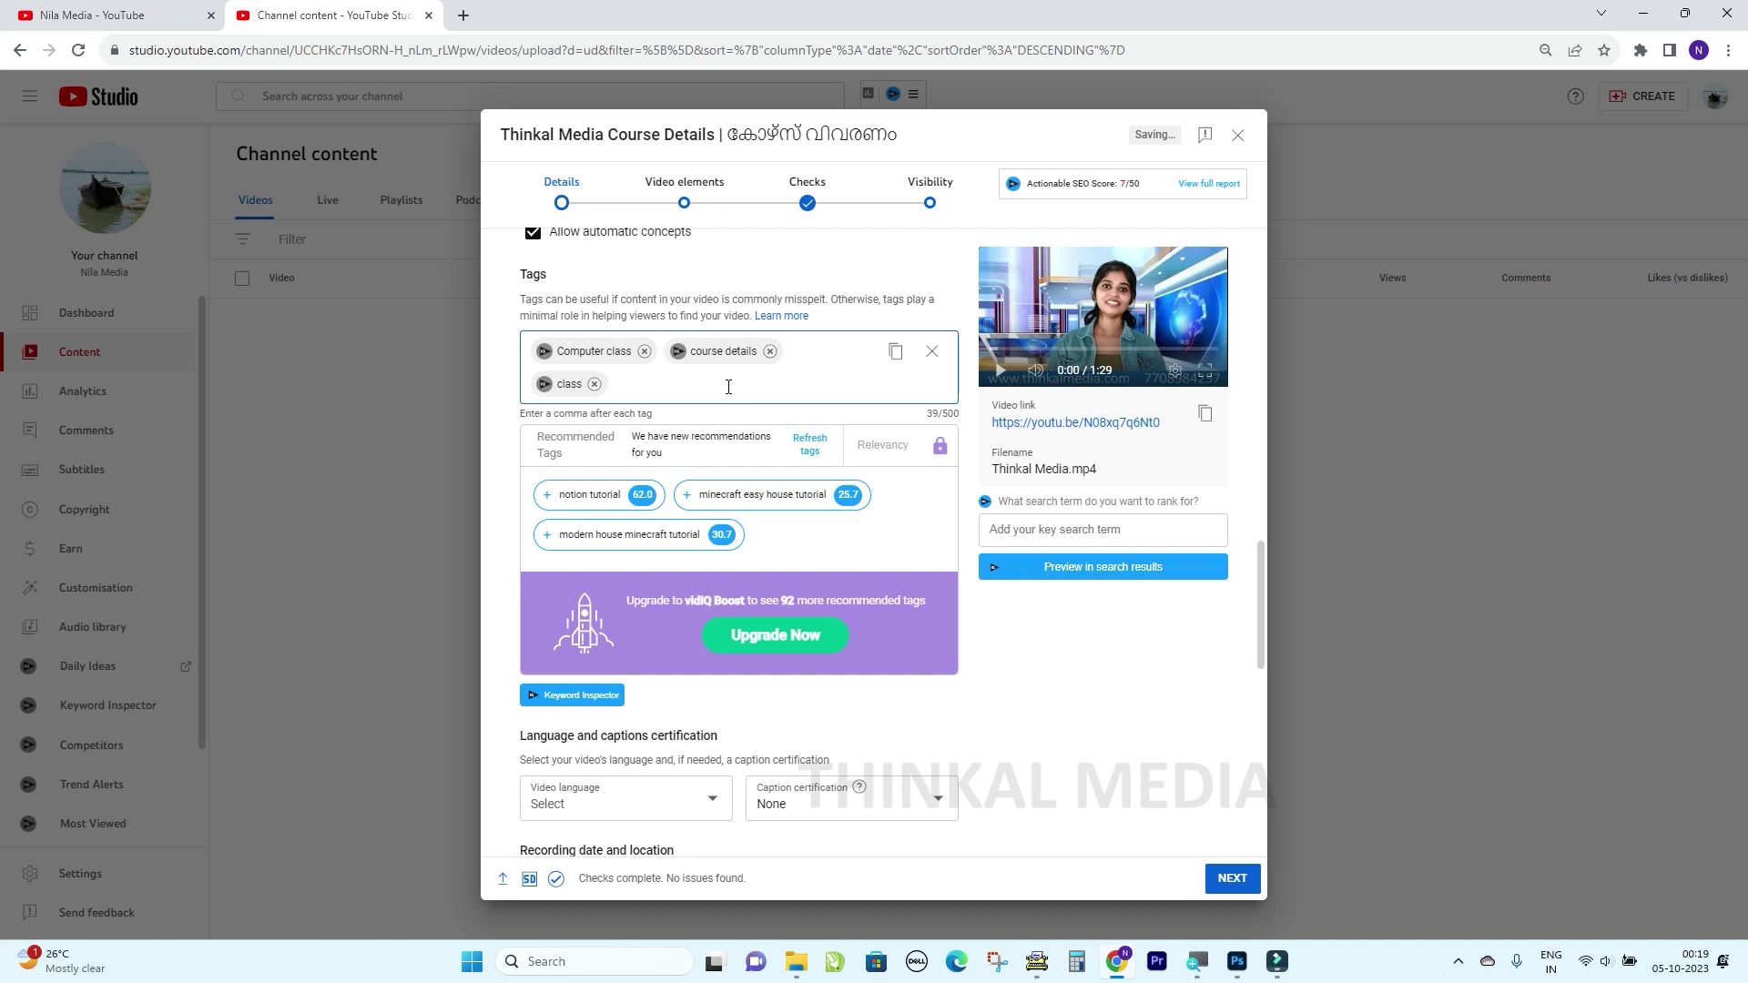
Examine the language, recording date, licence, embedding, Shorts remixing, category and comment settings, and the video link.
scroll(728, 419, "up", 1)
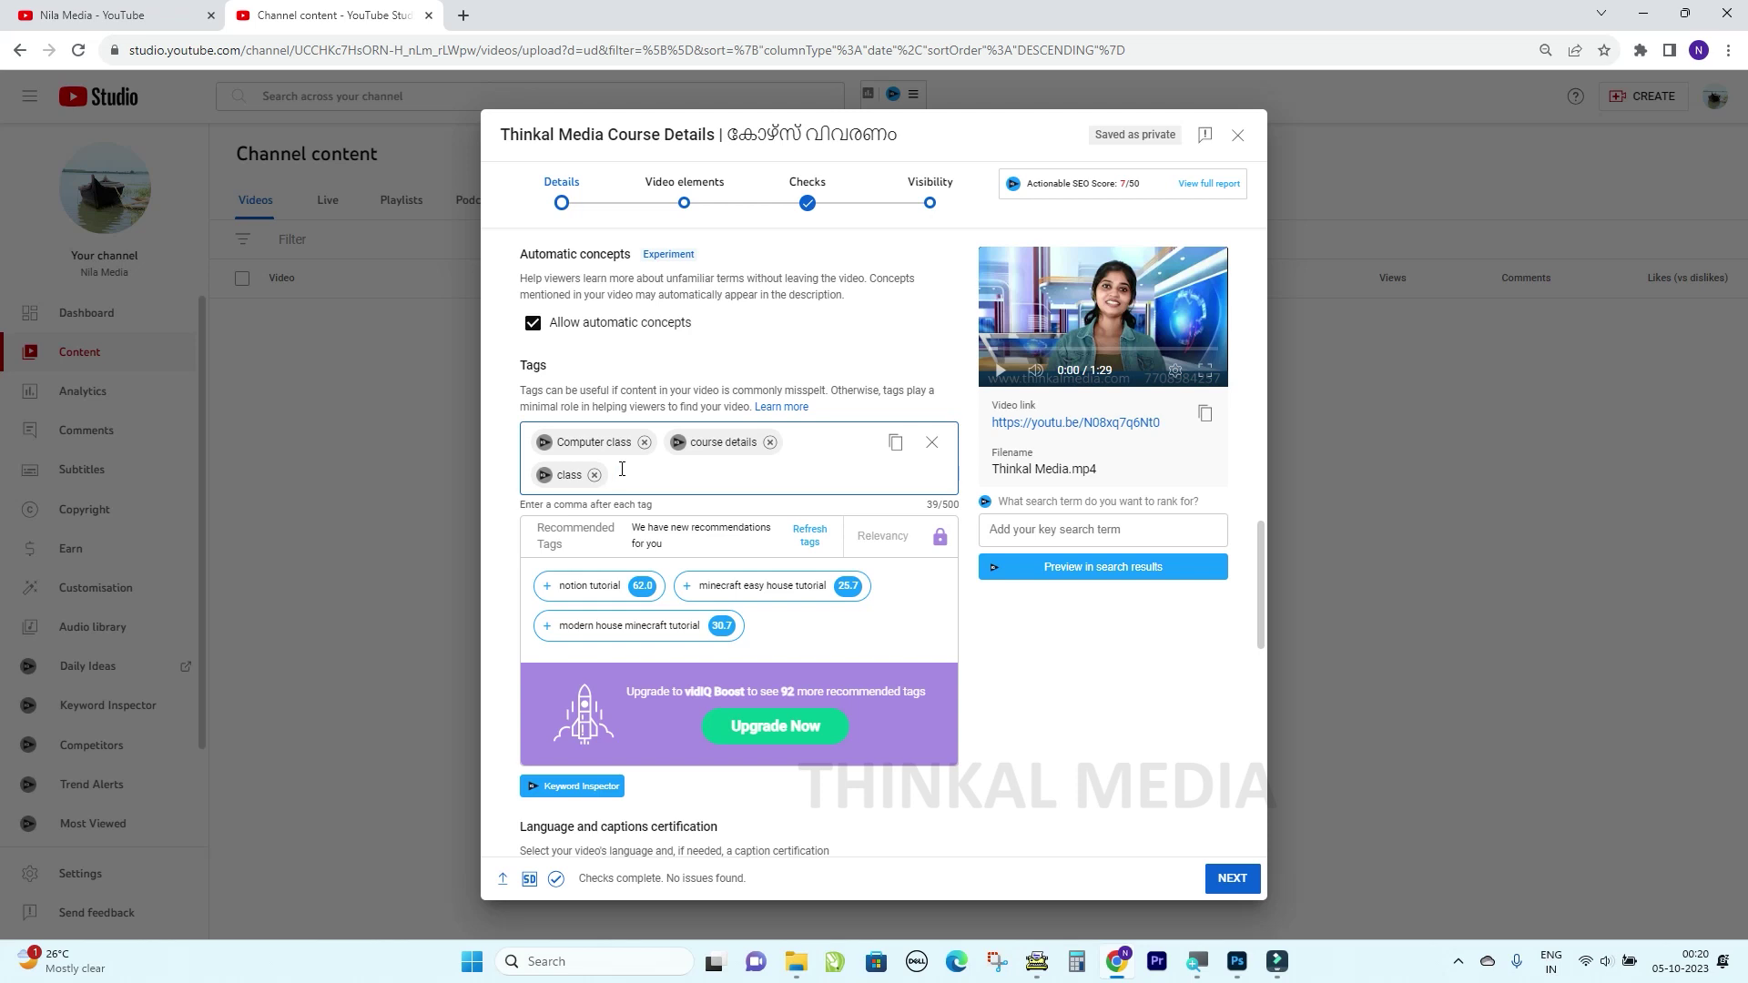
scroll(614, 446, "down", 4)
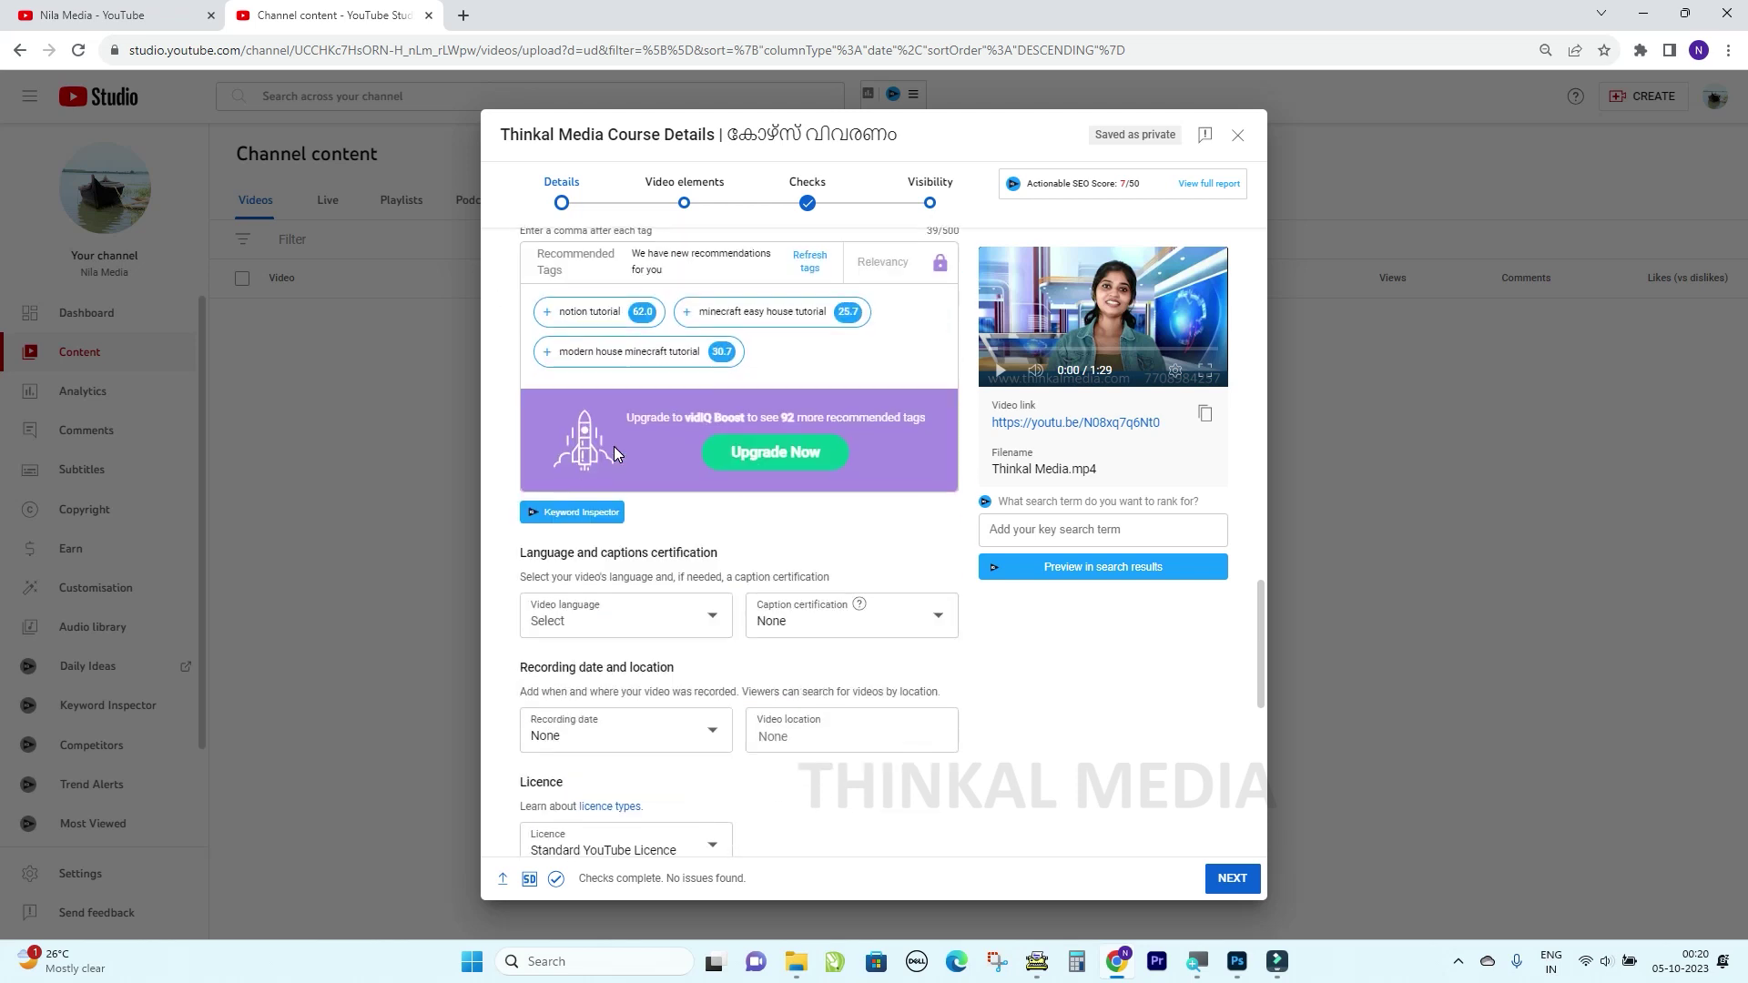
scroll(616, 453, "down", 5)
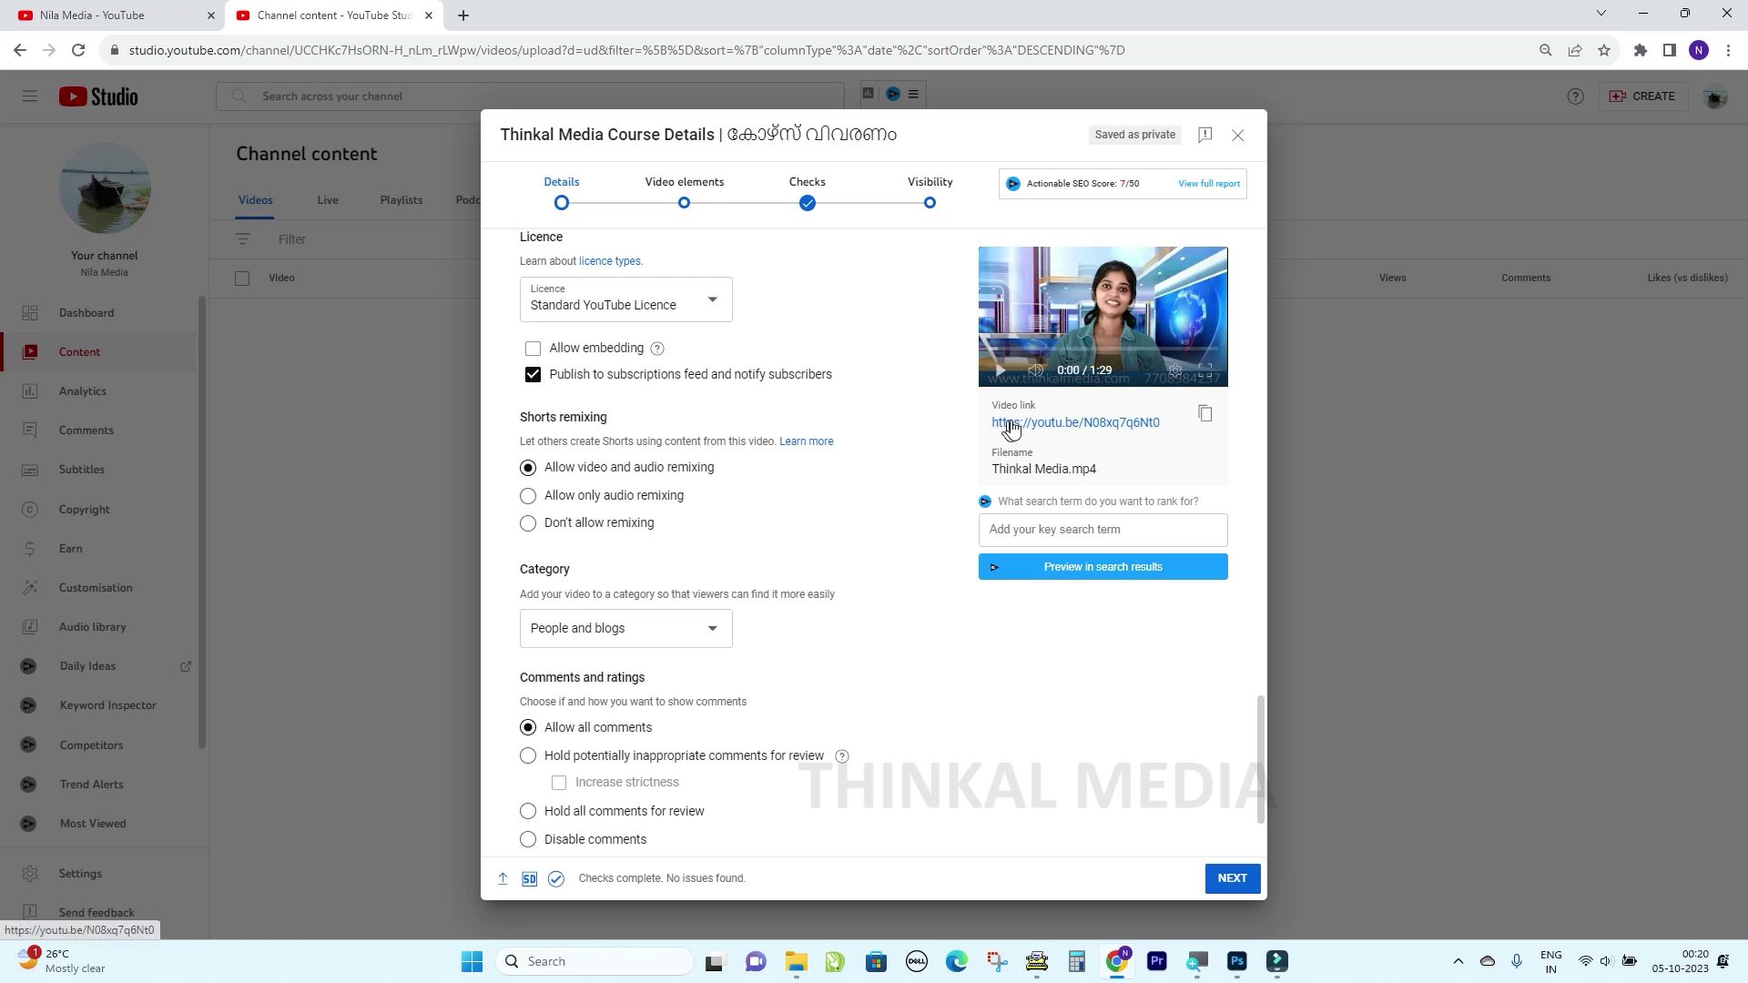
left_click_drag(989, 423, 1162, 419)
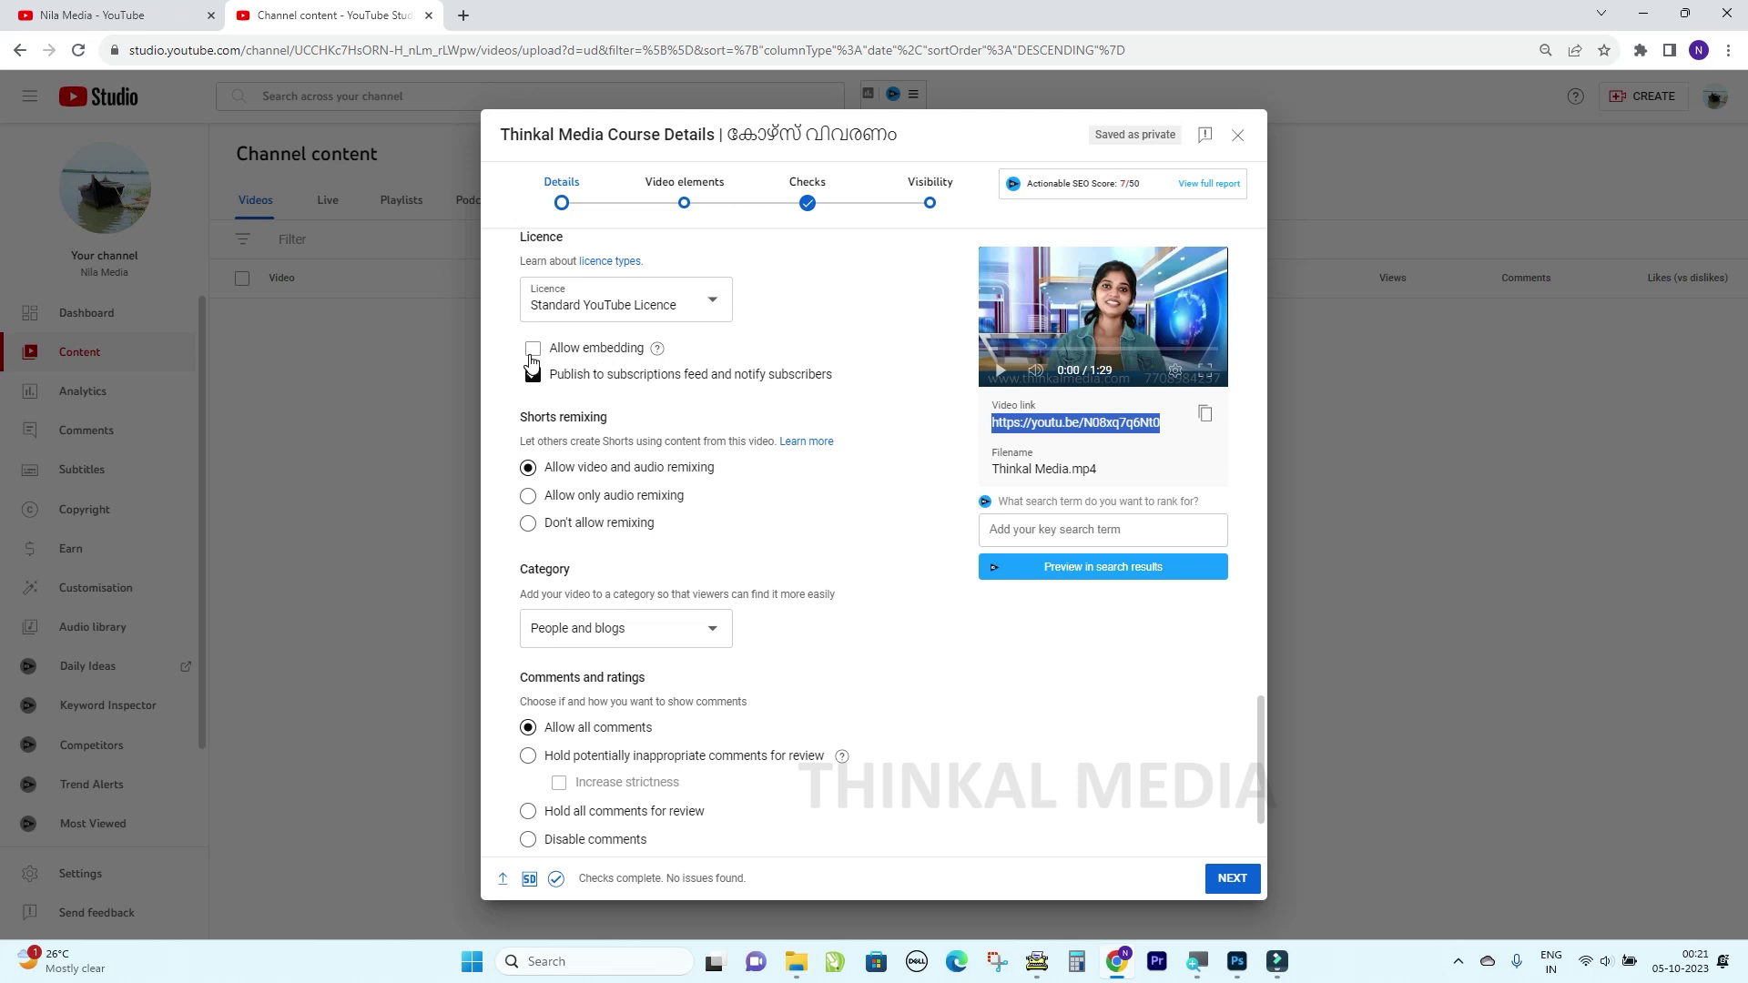
scroll(663, 449, "down", 2)
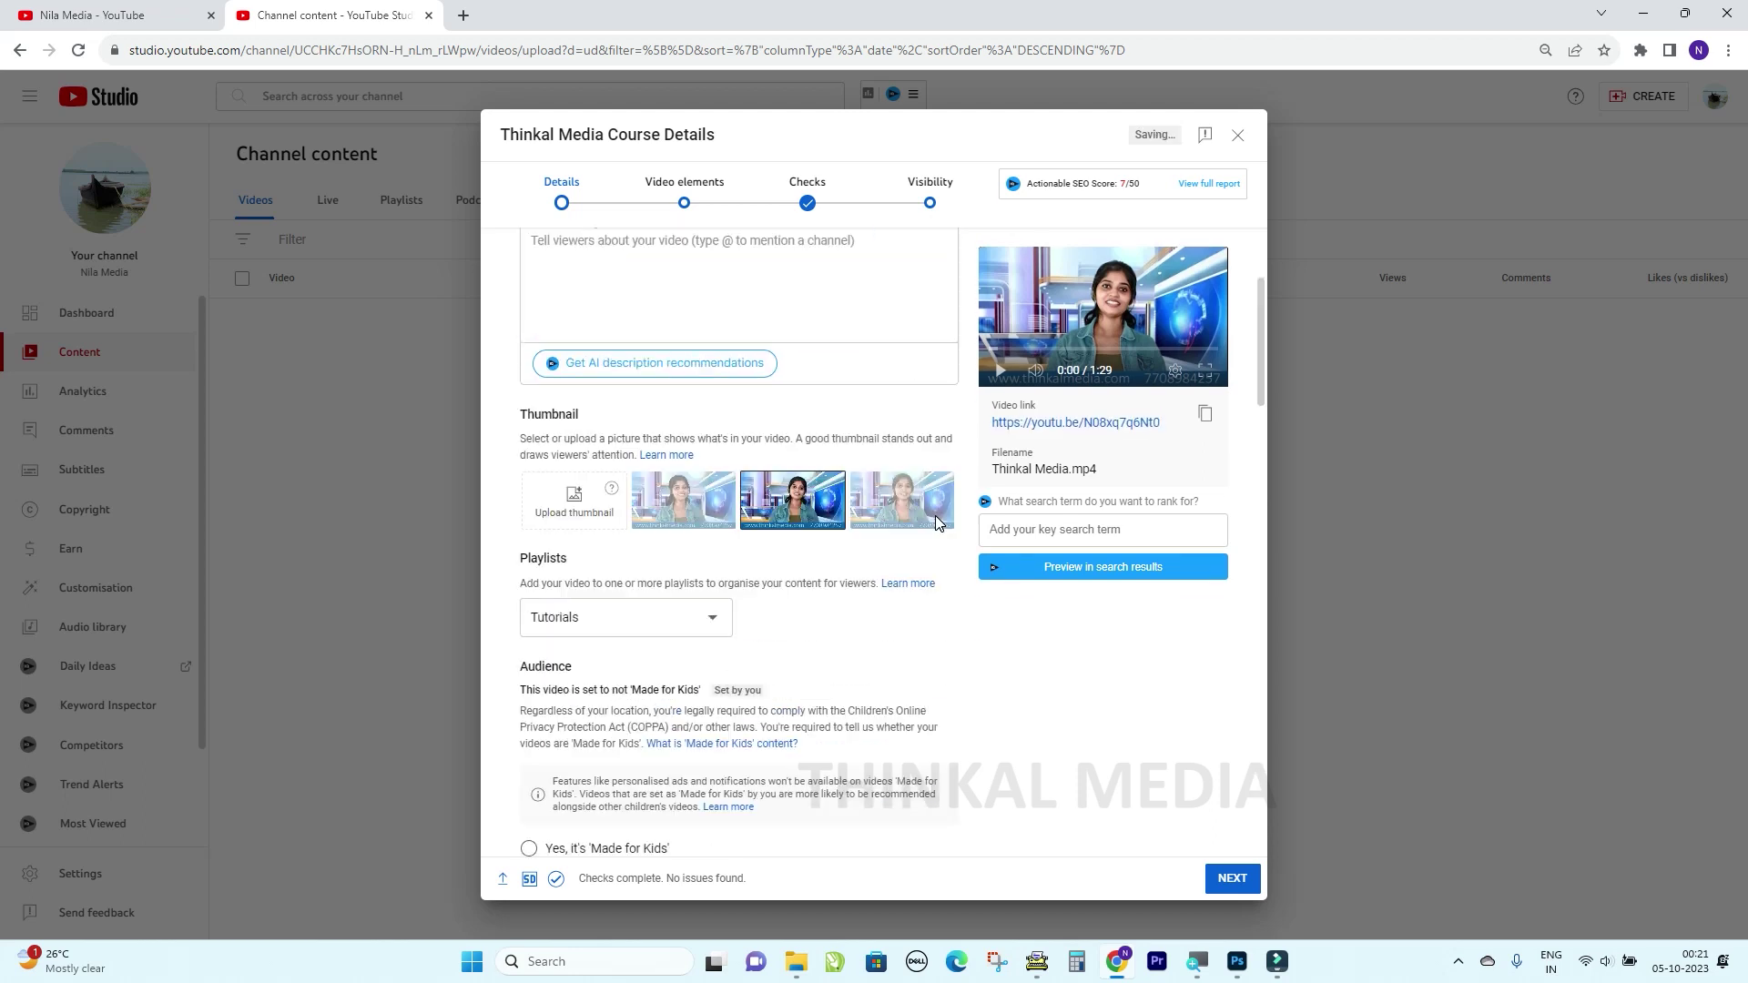
scroll(906, 565, "down", 10)
scroll(904, 587, "down", 5)
Append a | separator to the video title, then switch to Typeit!, write കോഴ്സ് വിവരണം and convert it to Unicode.
scroll(904, 587, "up", 15)
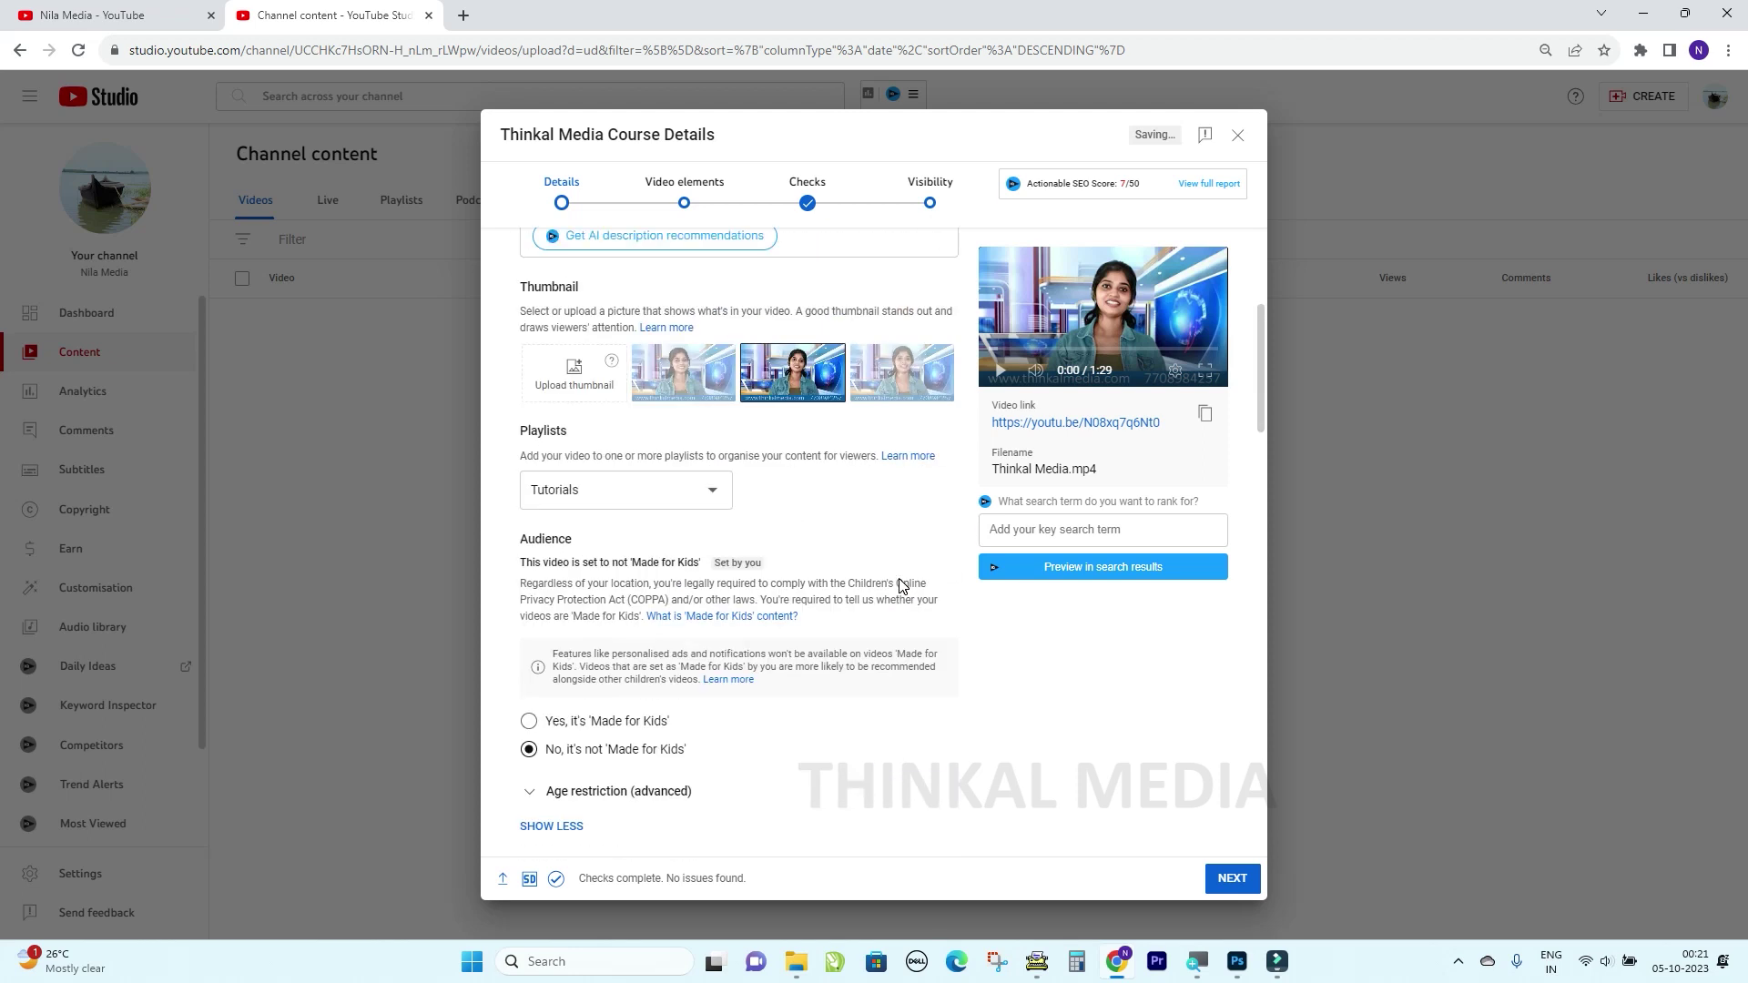
scroll(900, 585, "up", 4)
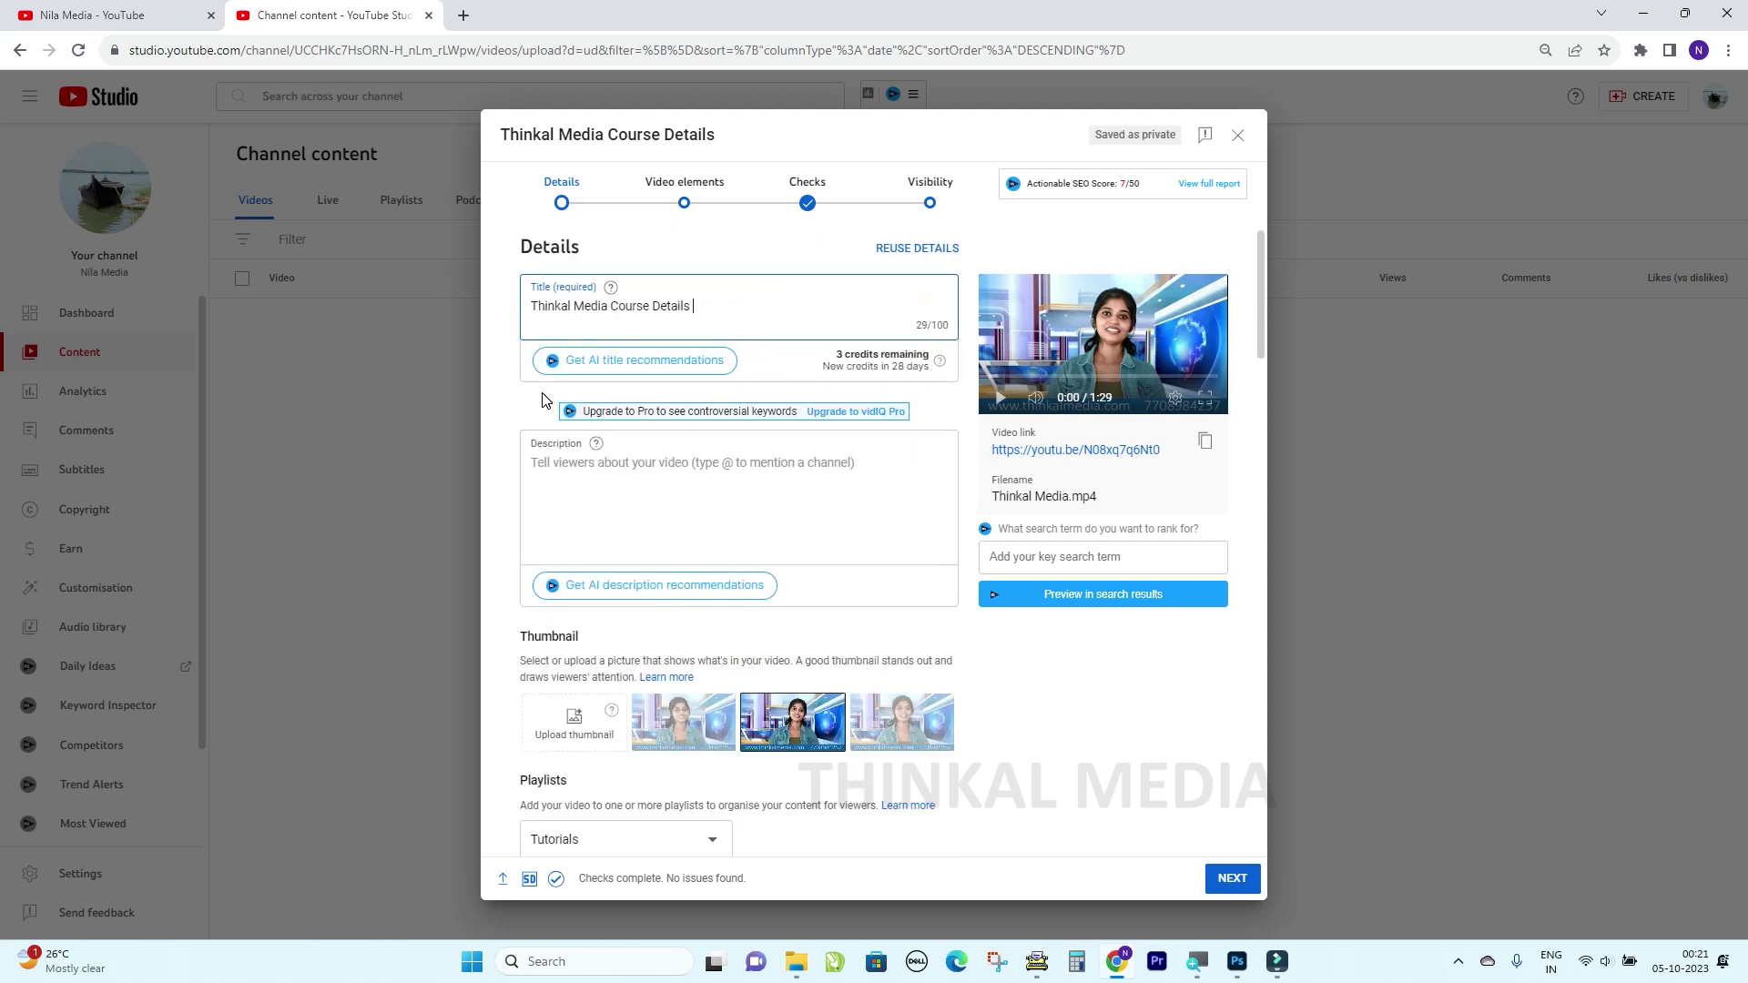
type("|")
left_click(1037, 961)
type("കോഴ്സ")
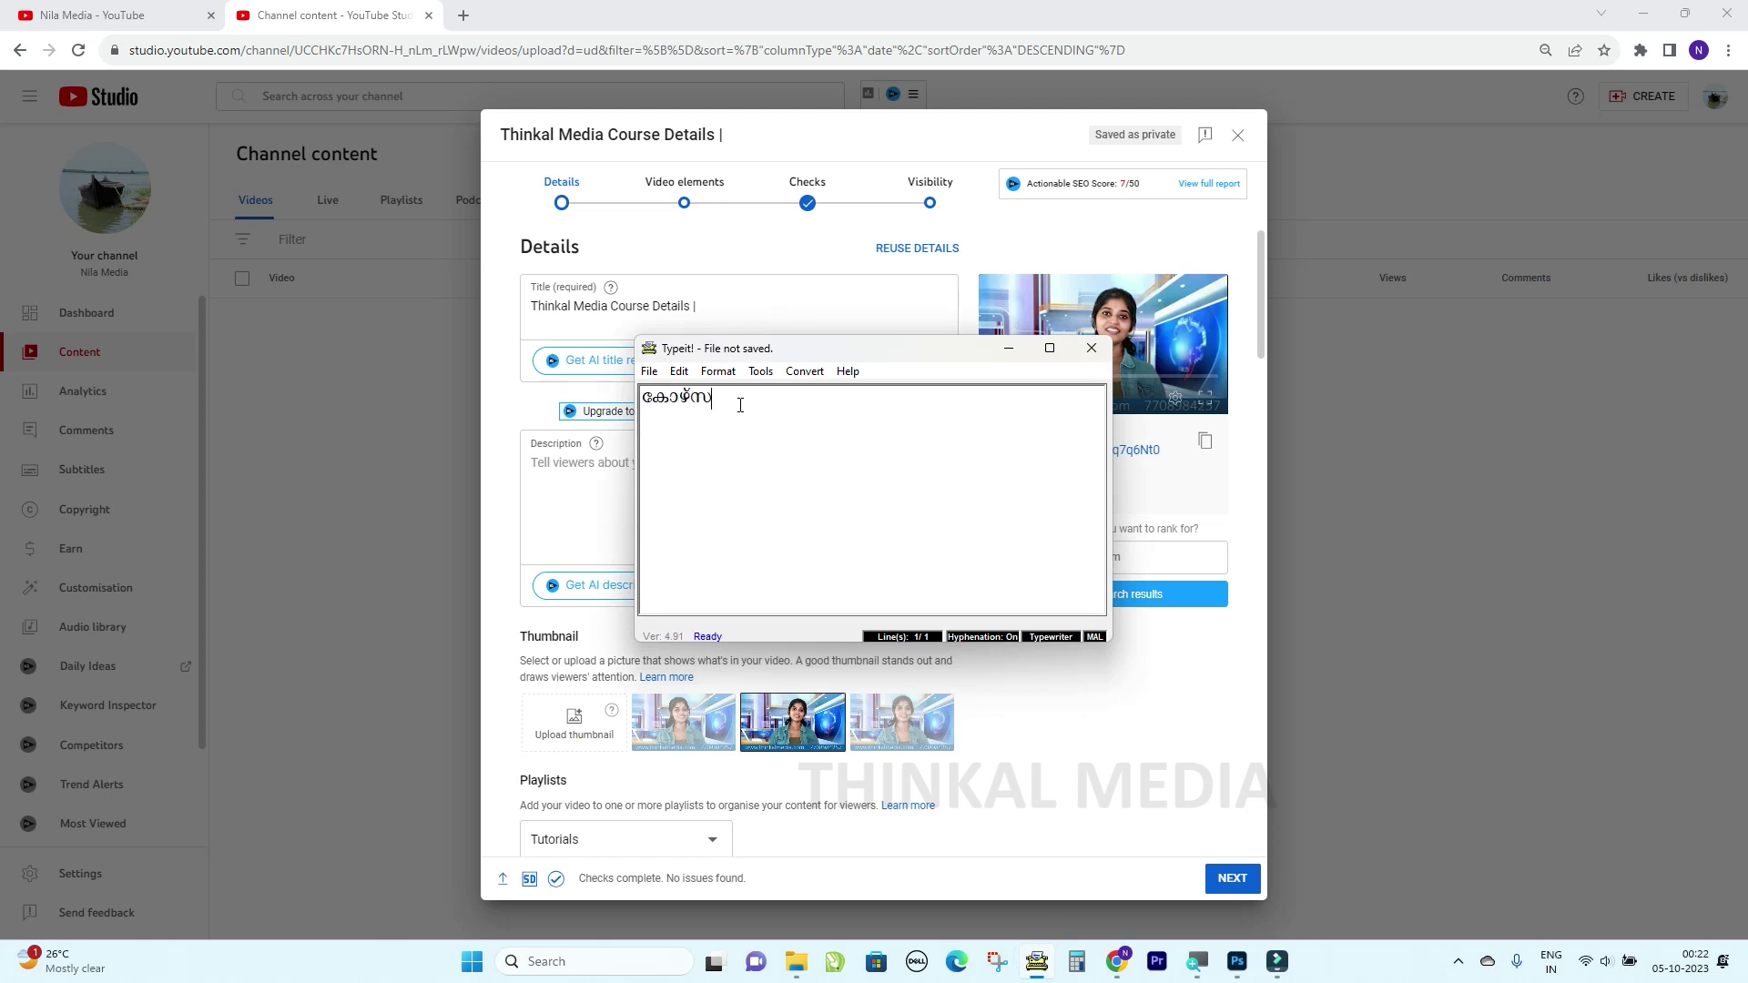
type("് വിവരണം")
key("ctrl+a")
key("ctrl+c")
key("ctrl+u")
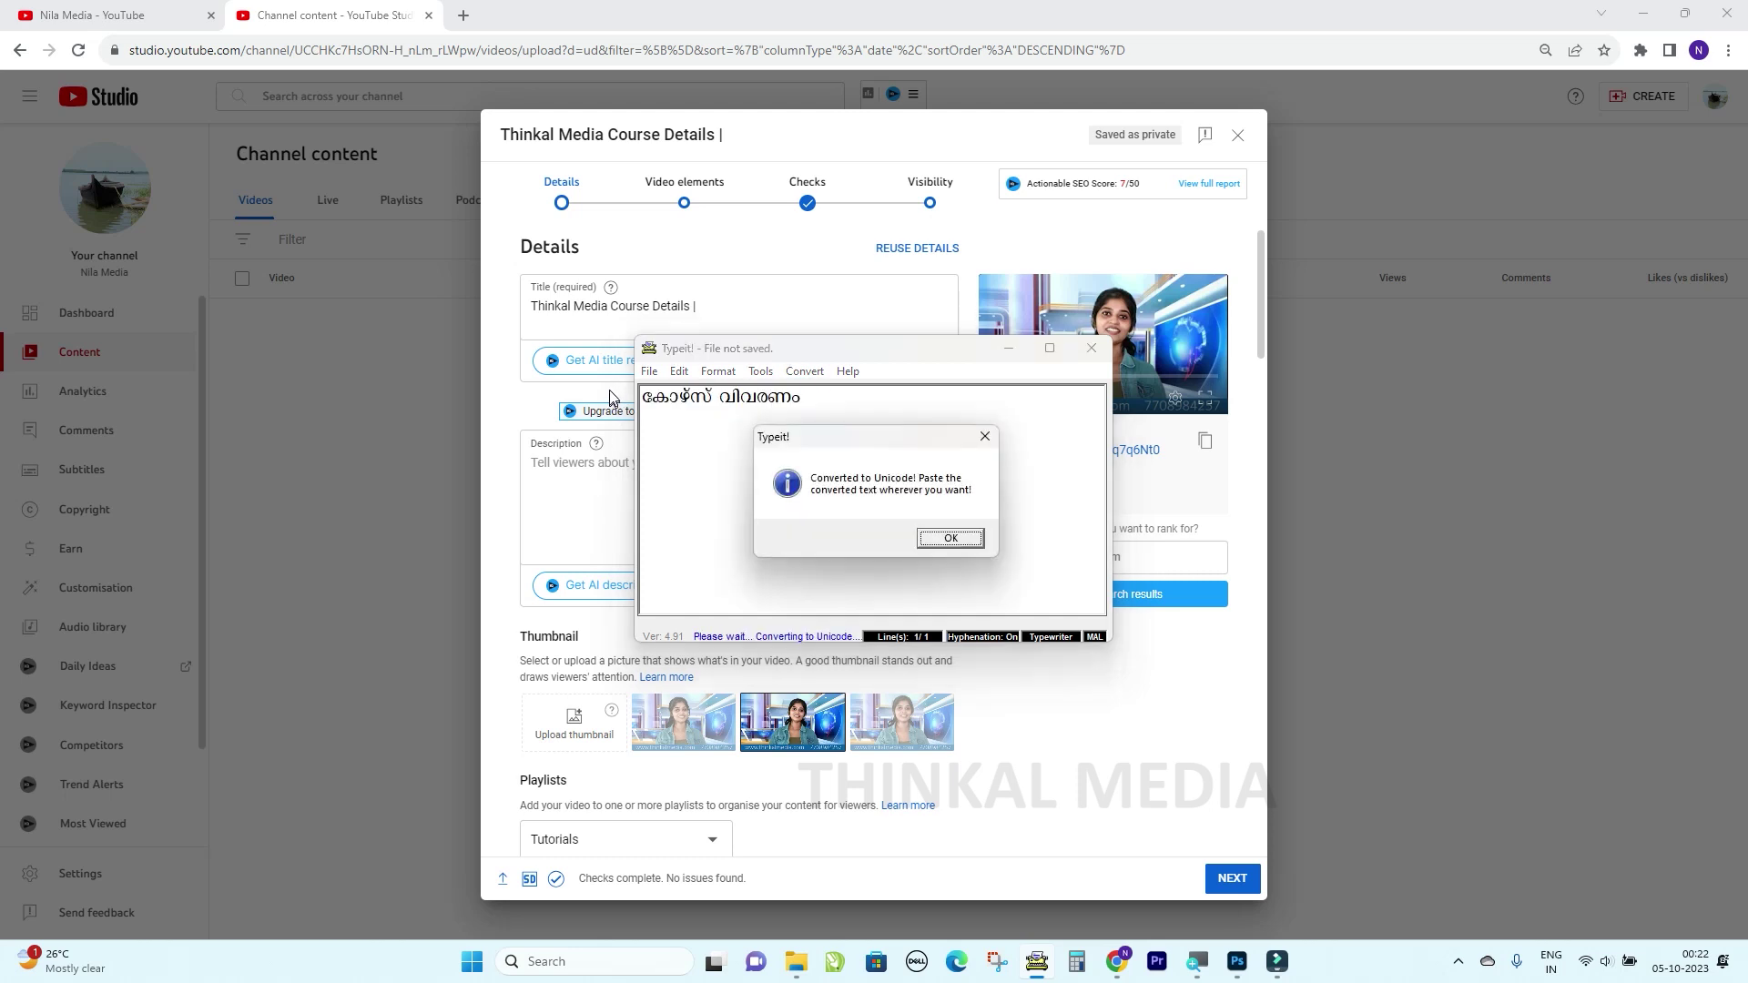
left_click(950, 538)
Return to the video details and paste the converted Malayalam text after the separator in the title.
left_click(1008, 348)
left_click(707, 307)
key("ctrl+v")
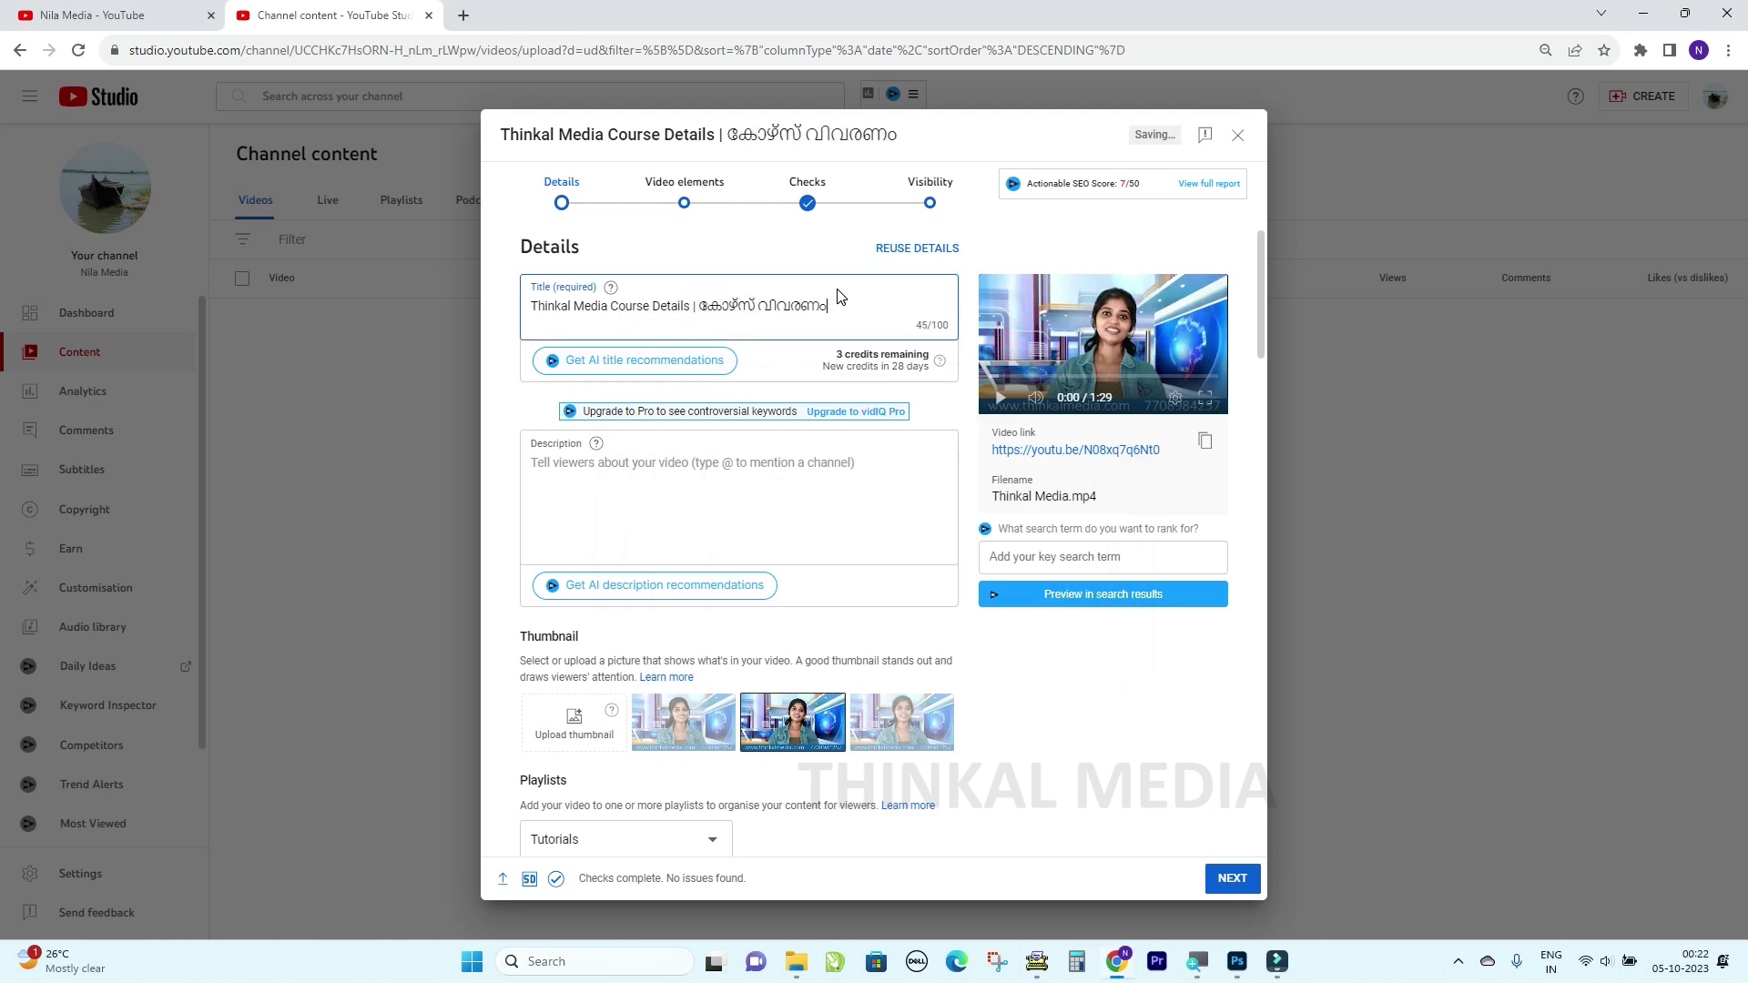
Proceed from the video details through Video elements and Checks to the Visibility stage, without adding subtitles, an end screen or cards.
scroll(875, 491, "down", 12)
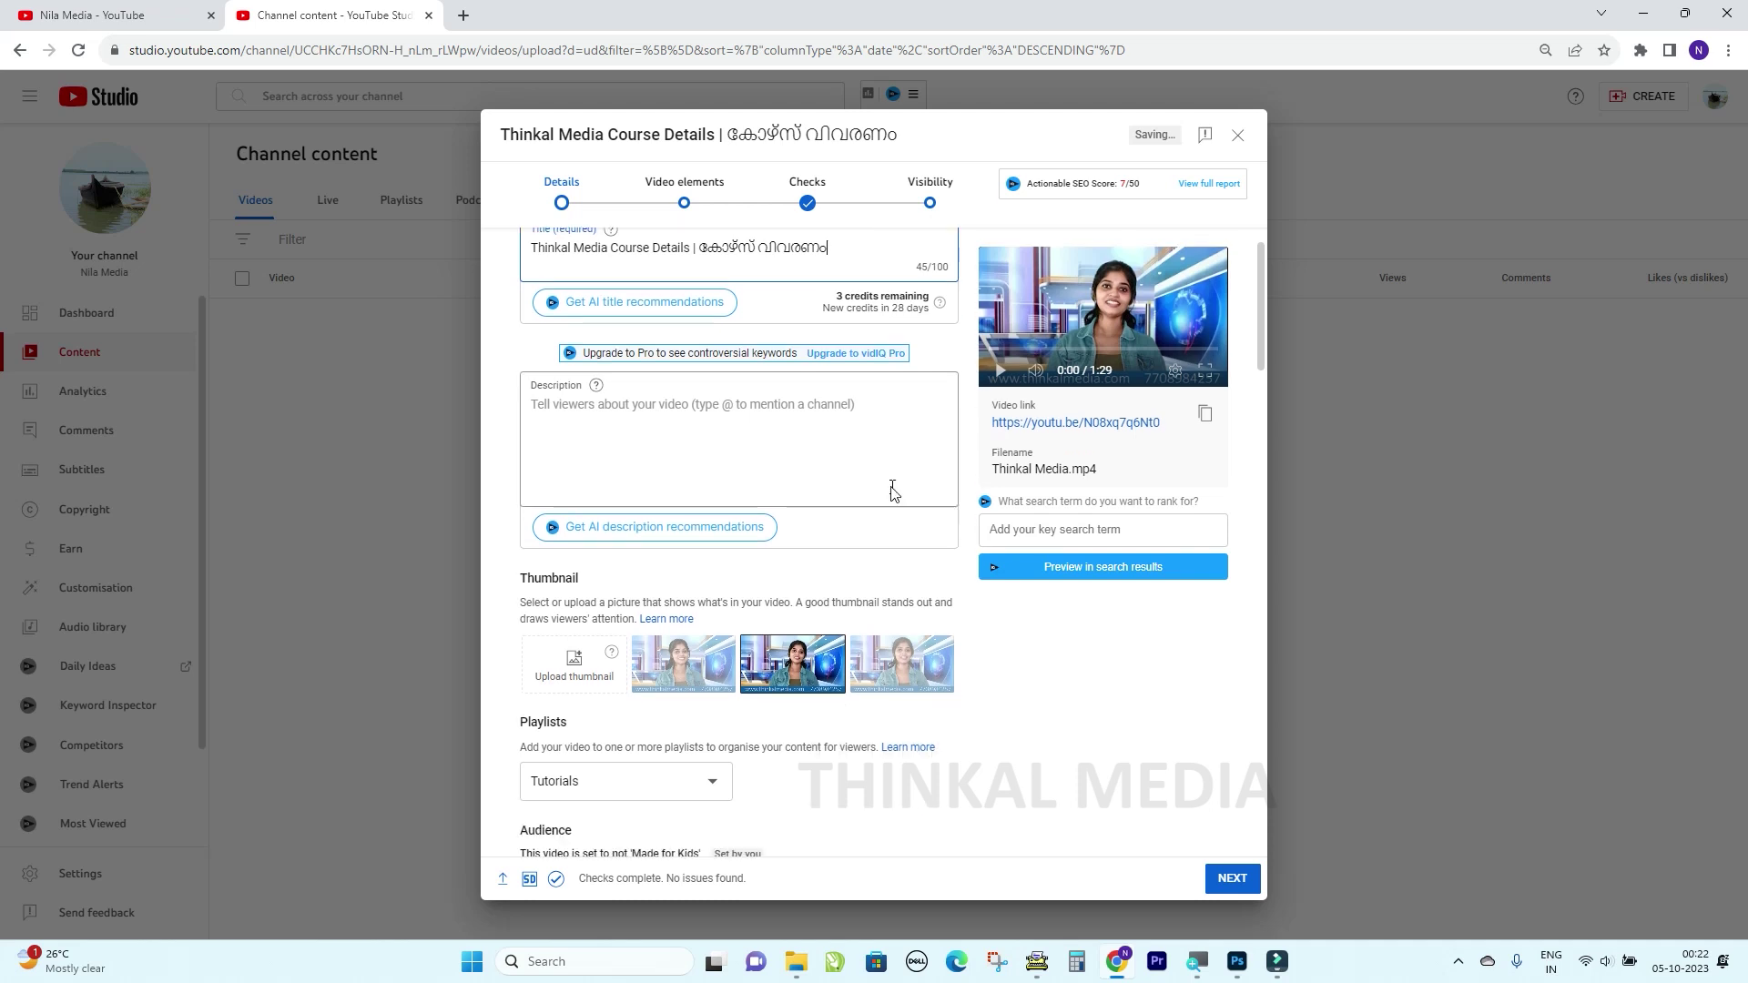
scroll(876, 515, "down", 15)
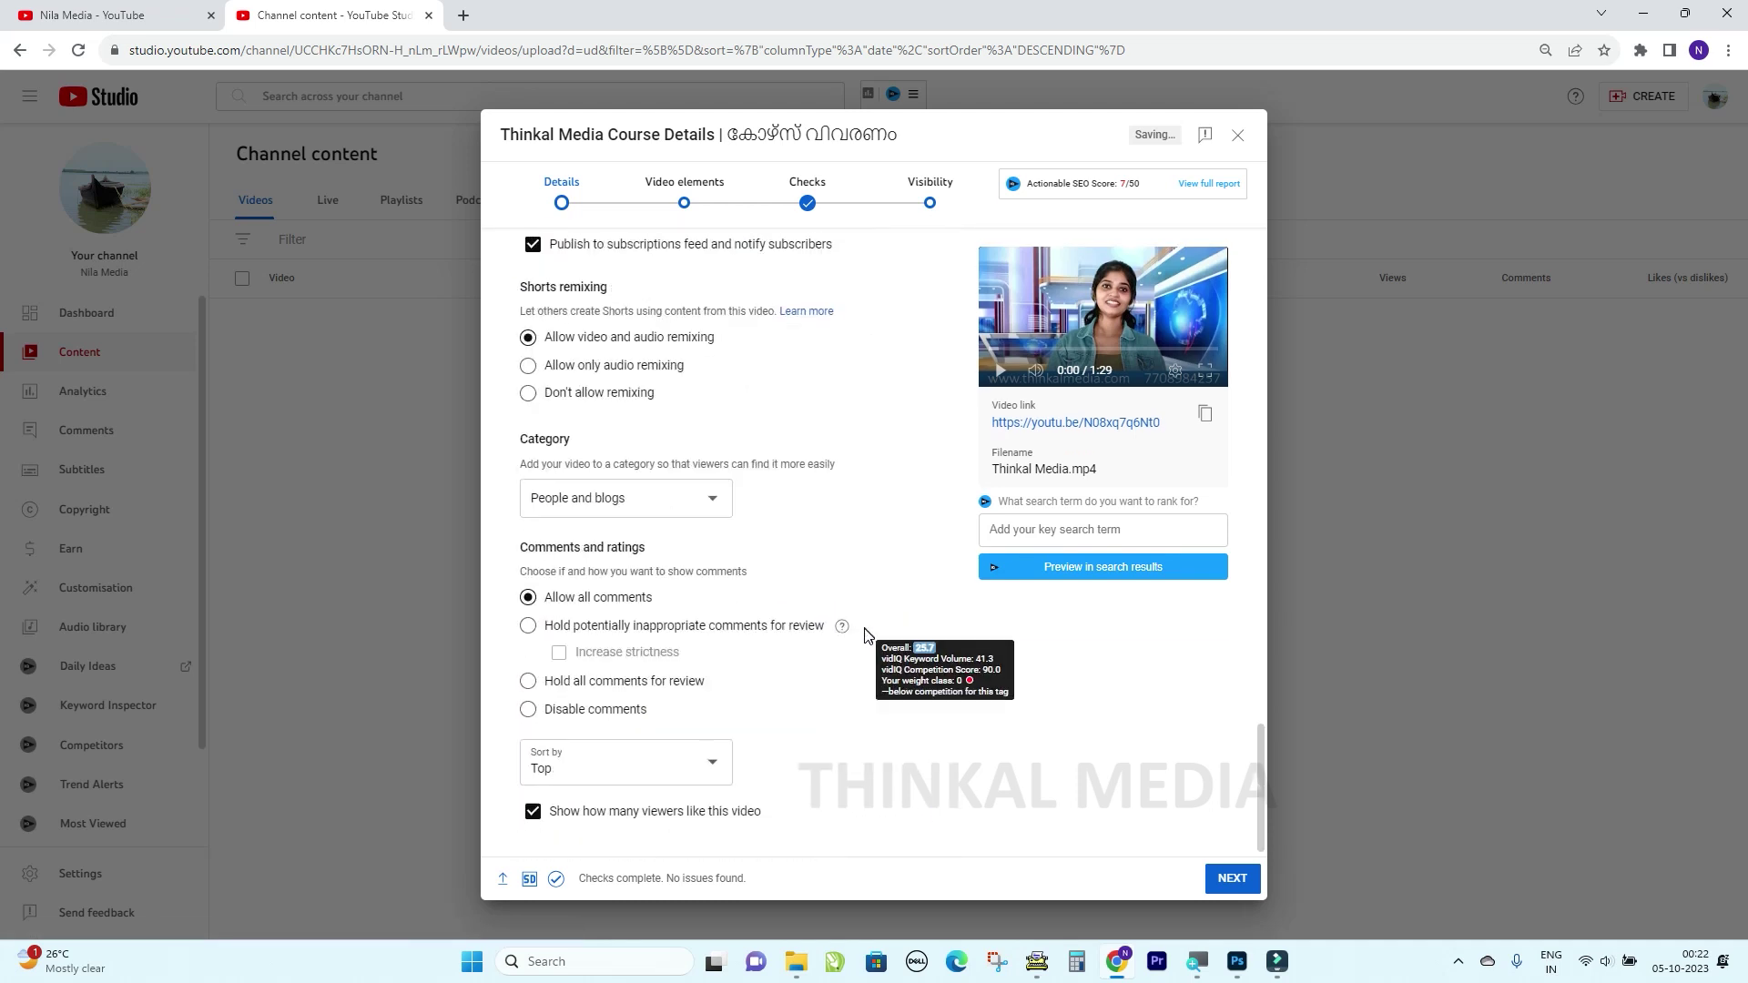
left_click(1230, 882)
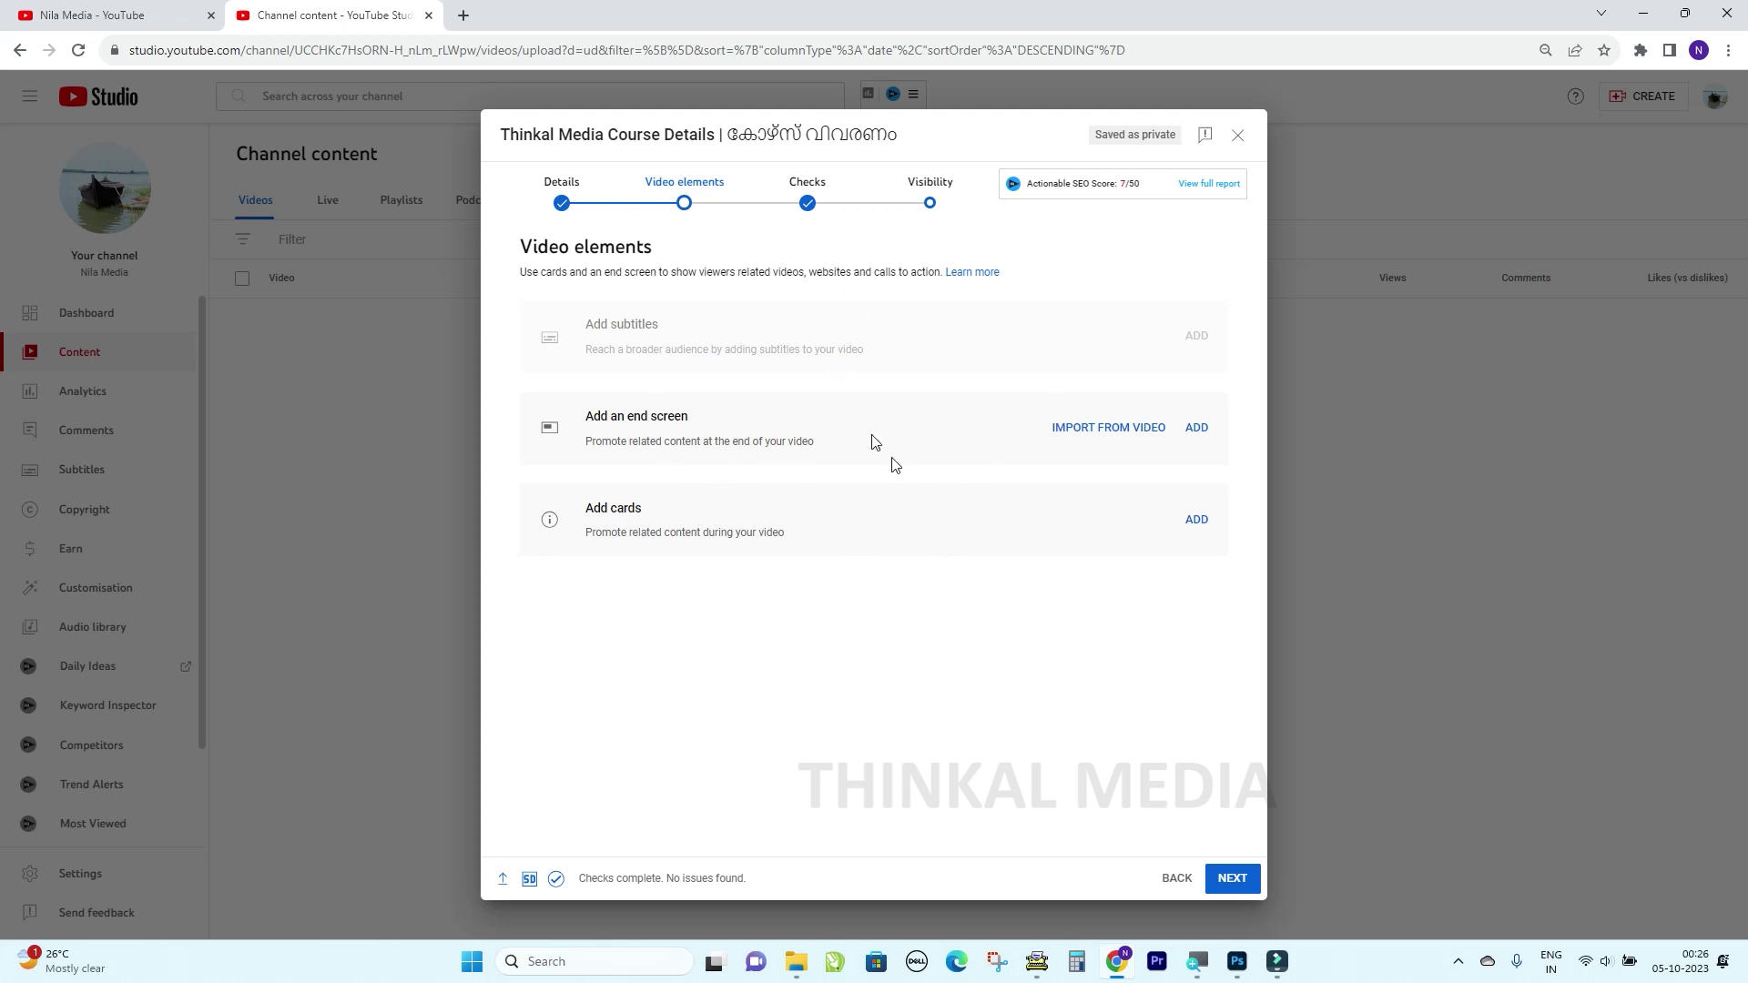
left_click(1237, 883)
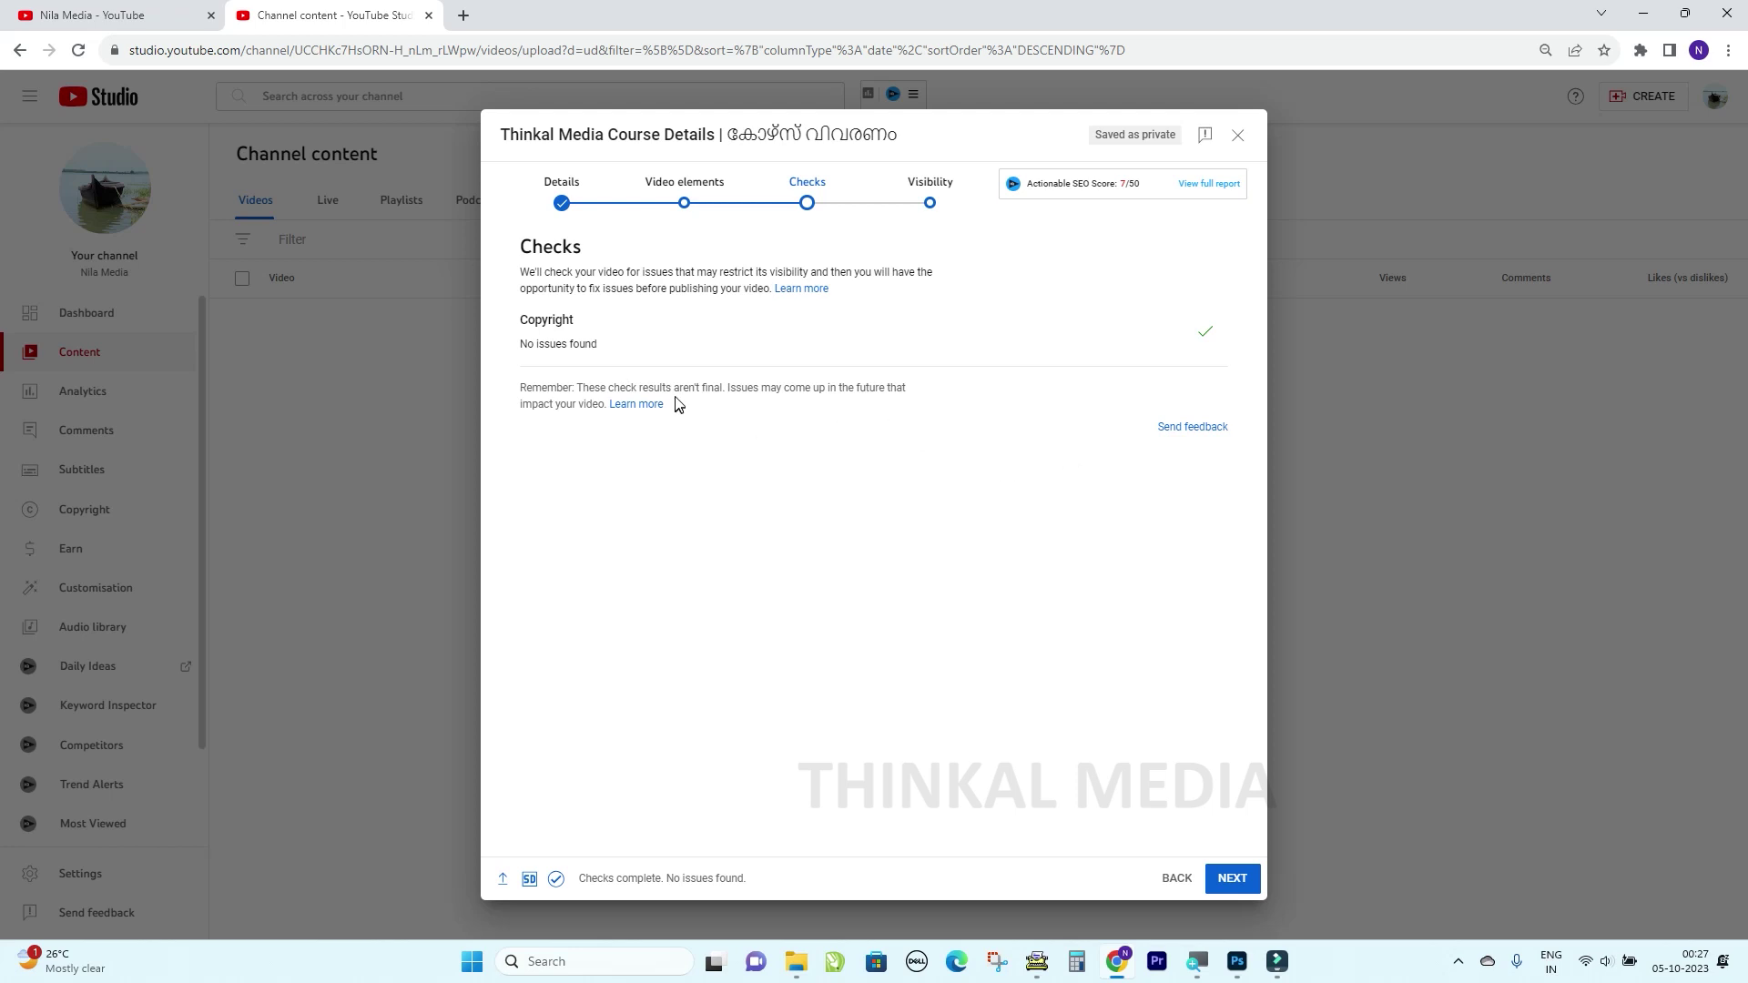
left_click(1233, 883)
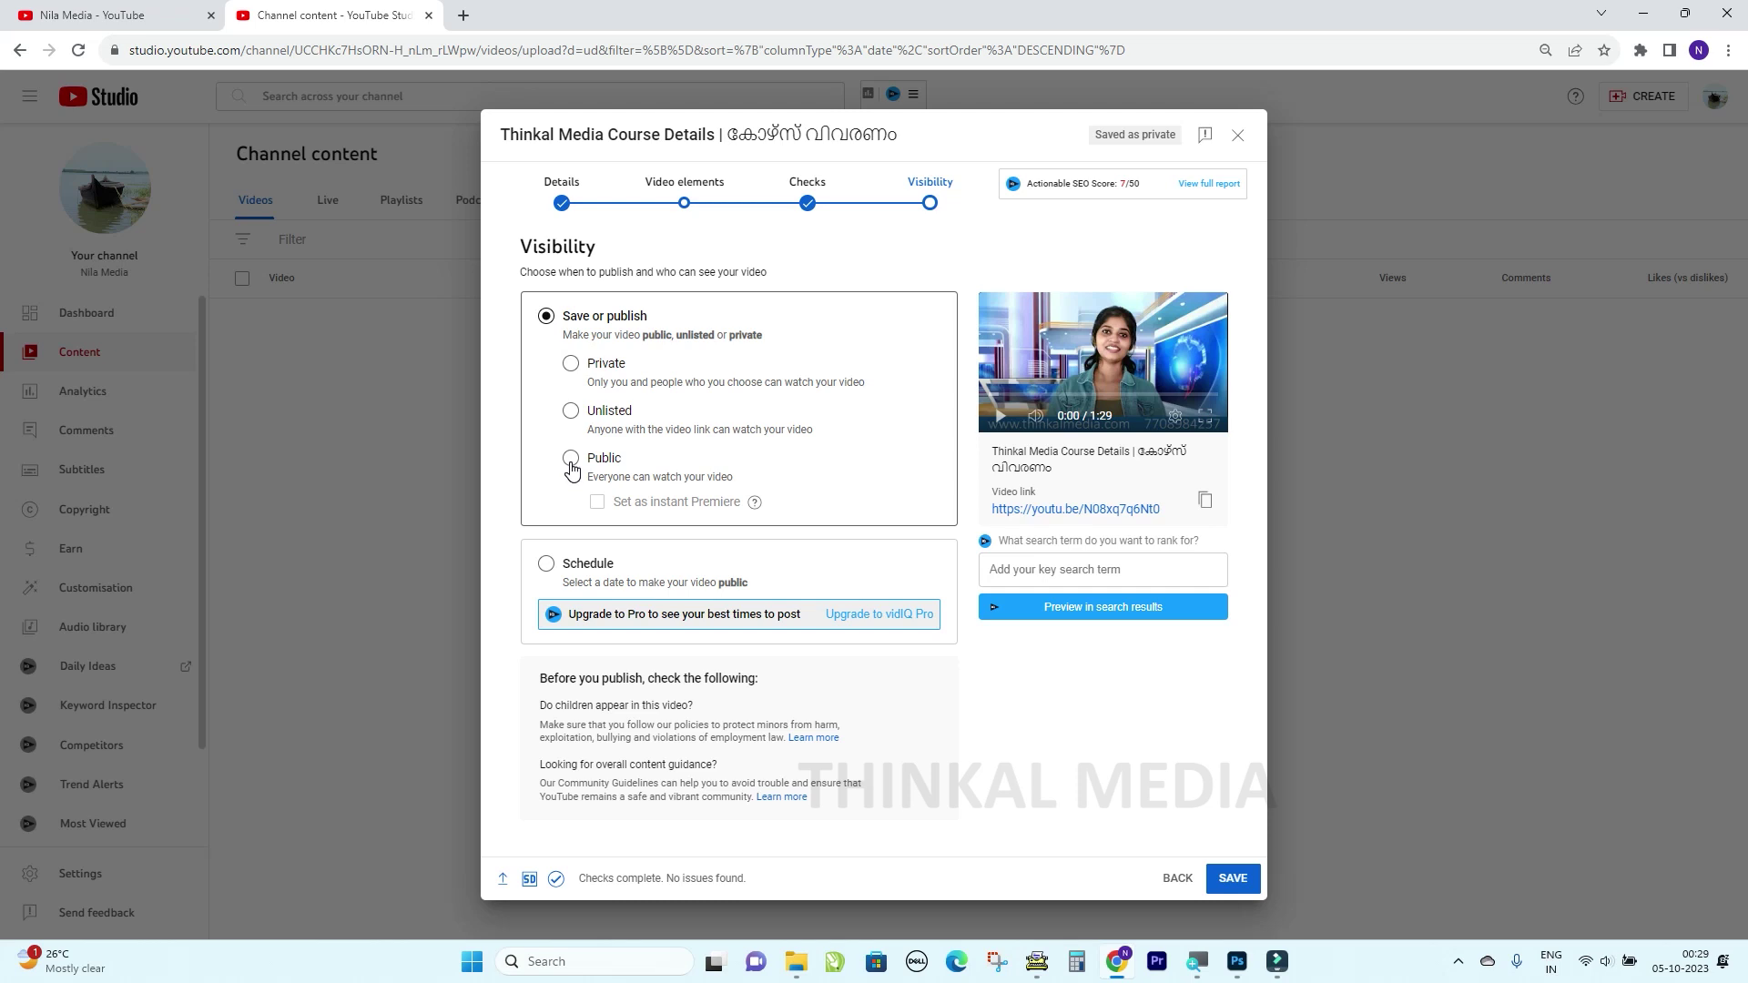
Choose to schedule the video's publication for 6 Oct 2023 at 18:00.
left_click(546, 568)
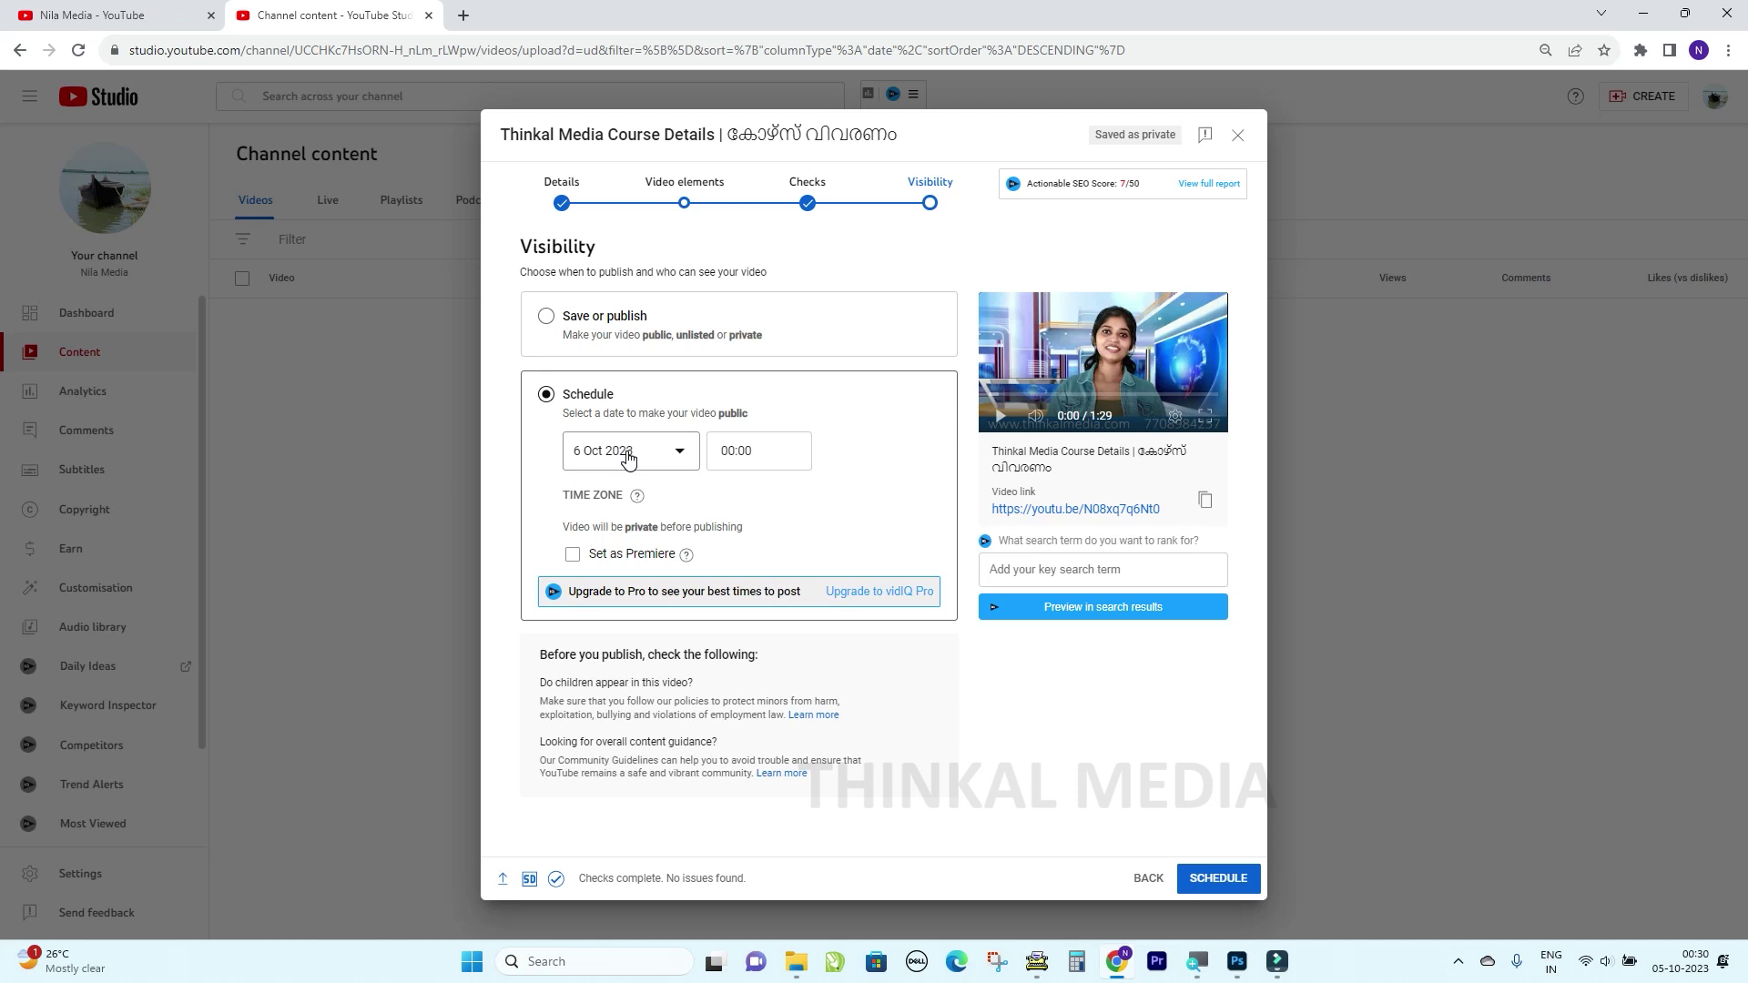
left_click(681, 452)
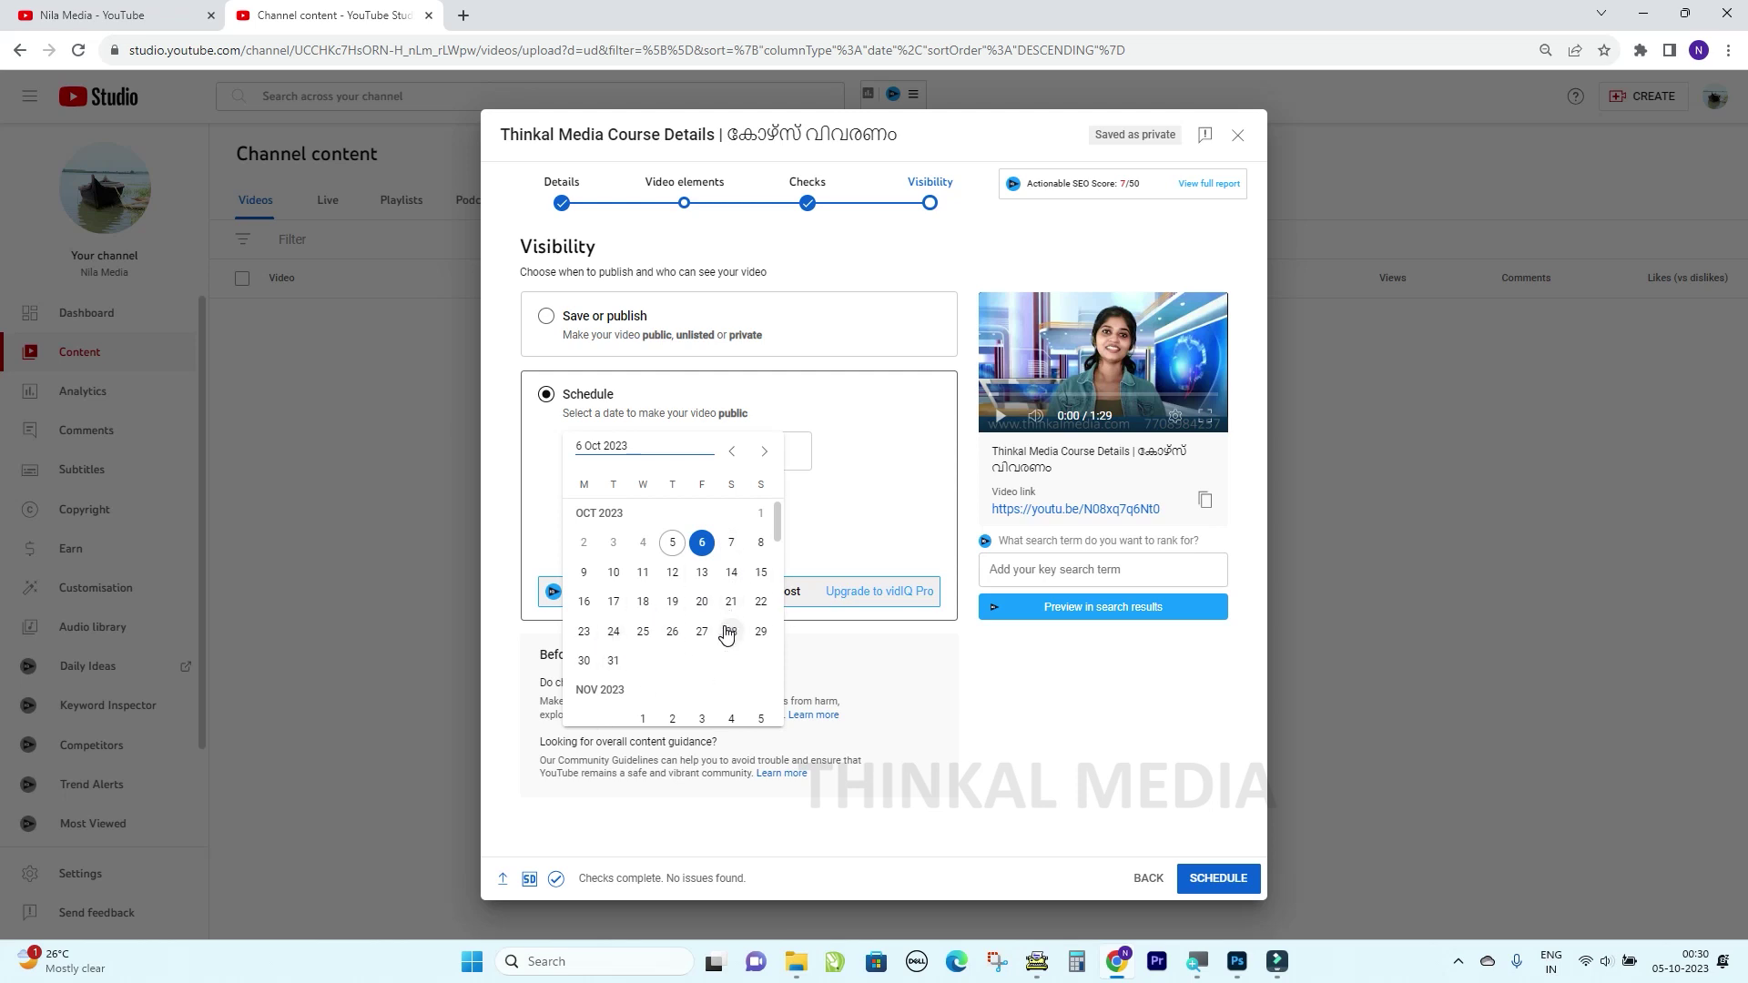
left_click(703, 544)
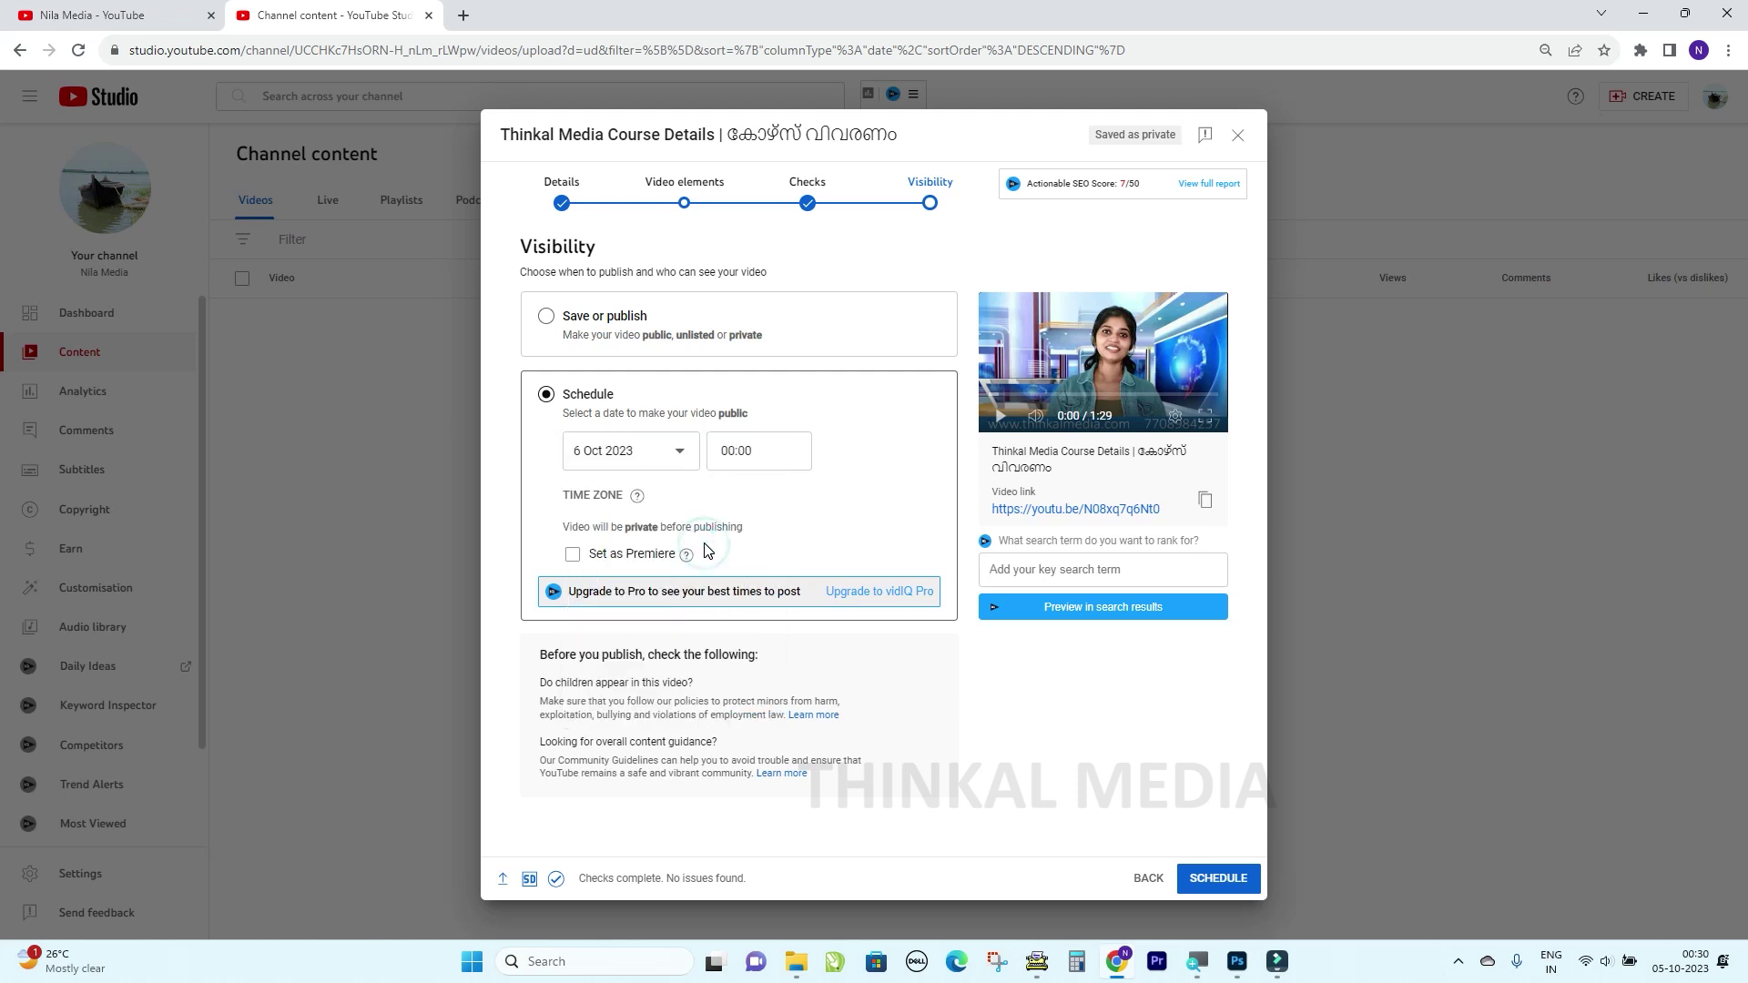
left_click(737, 453)
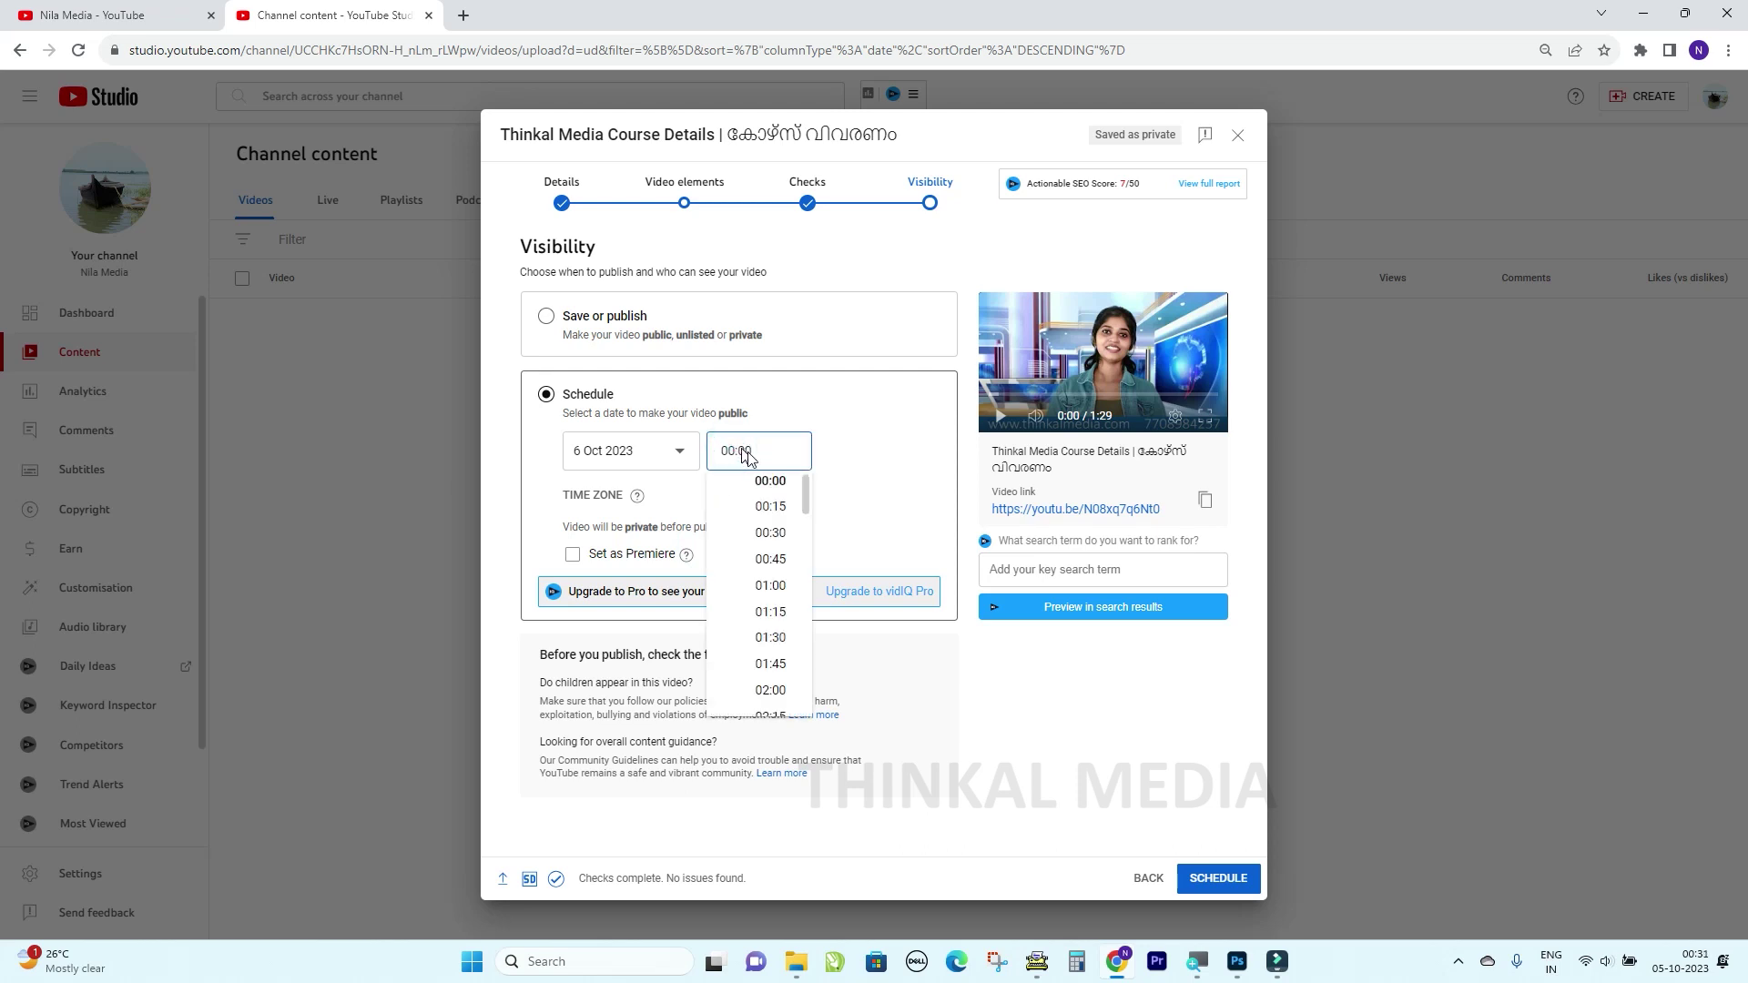
left_click_drag(804, 492, 817, 612)
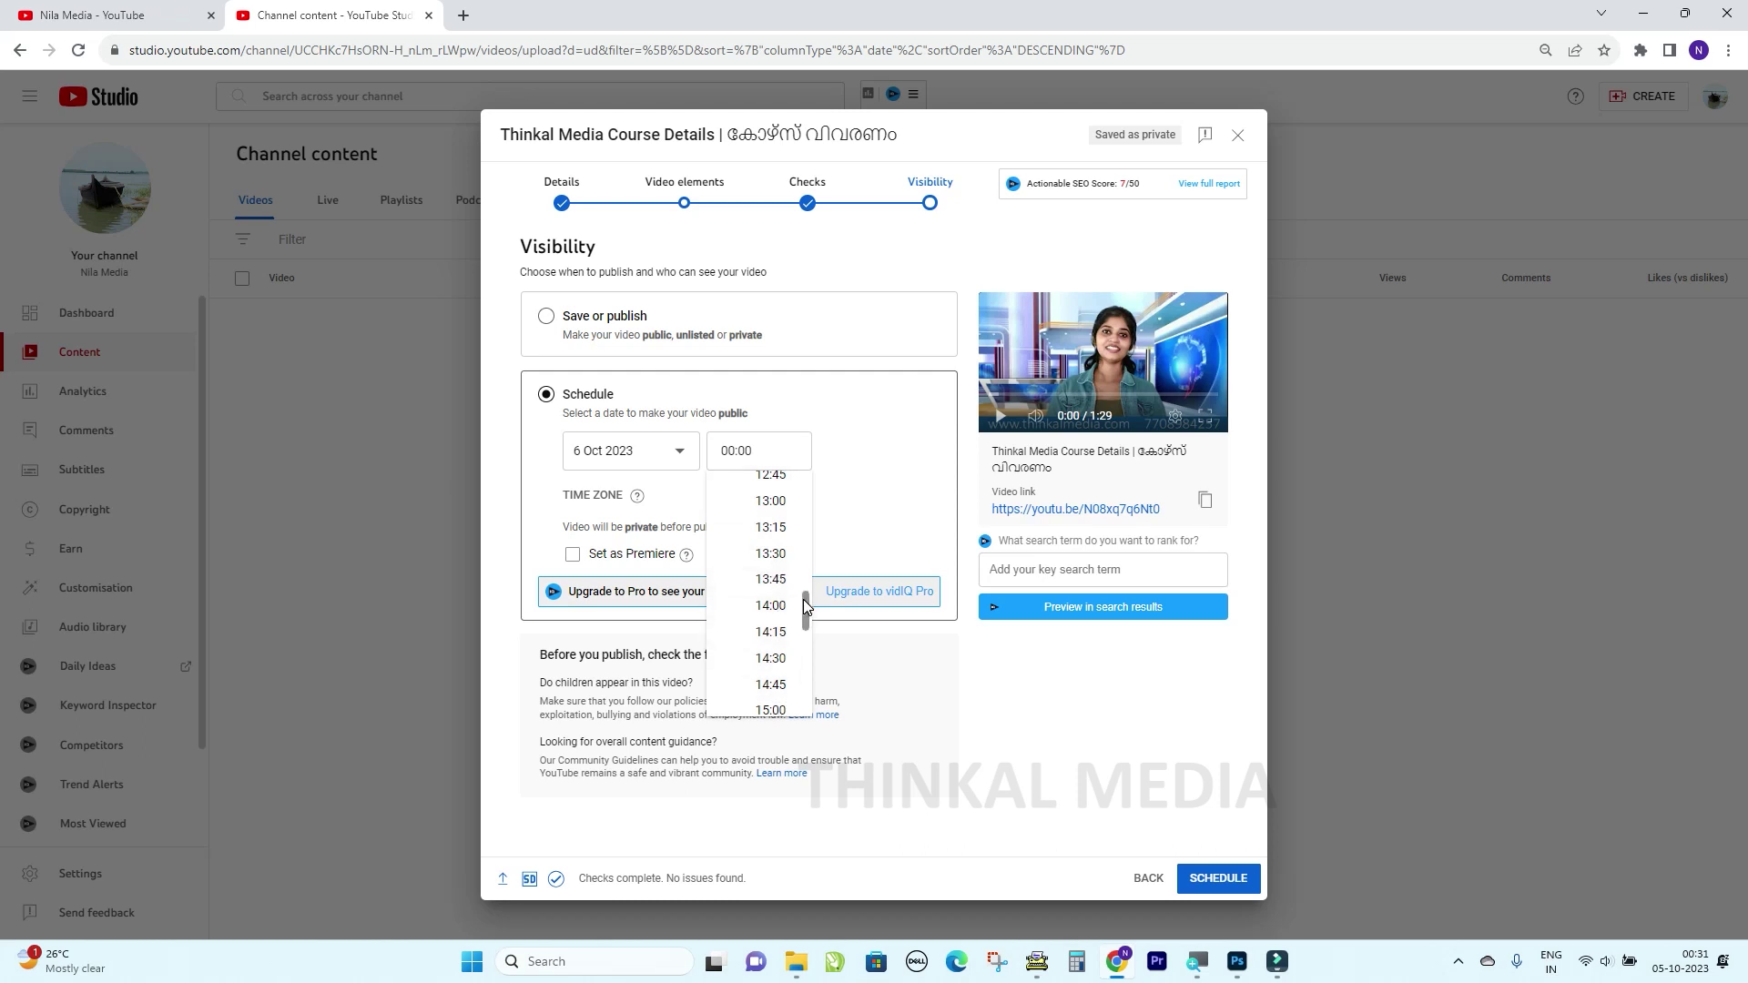
left_click_drag(803, 608, 810, 645)
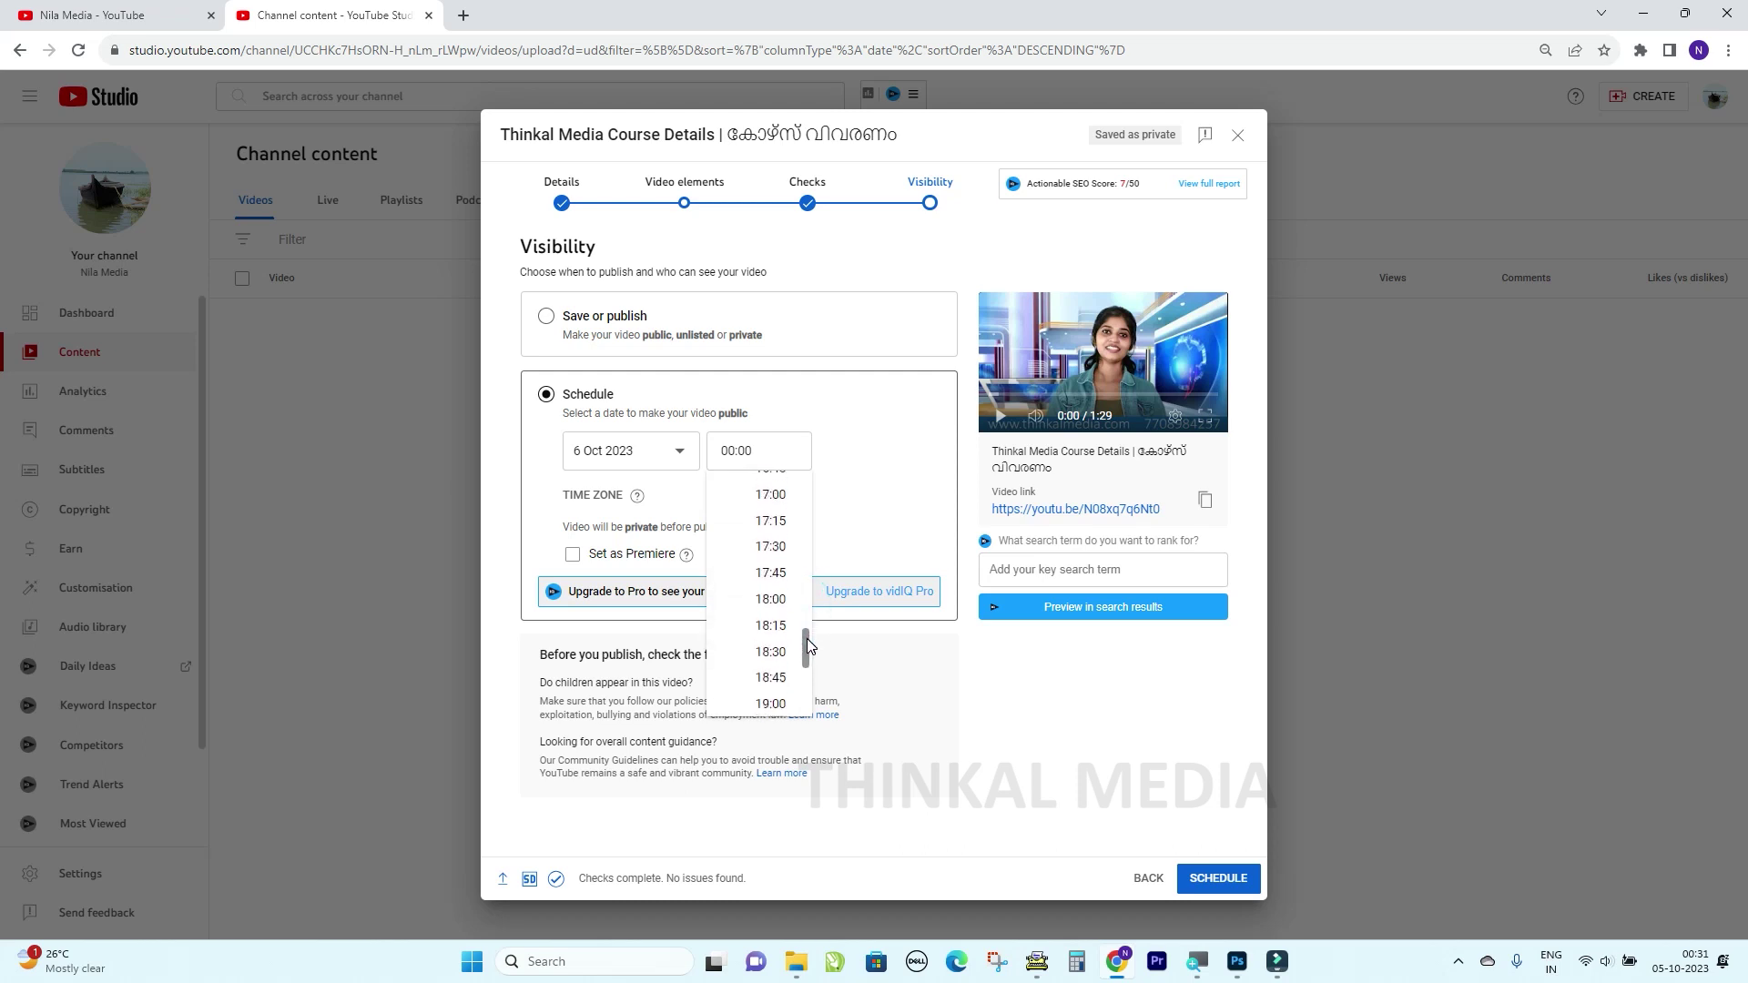
left_click(770, 601)
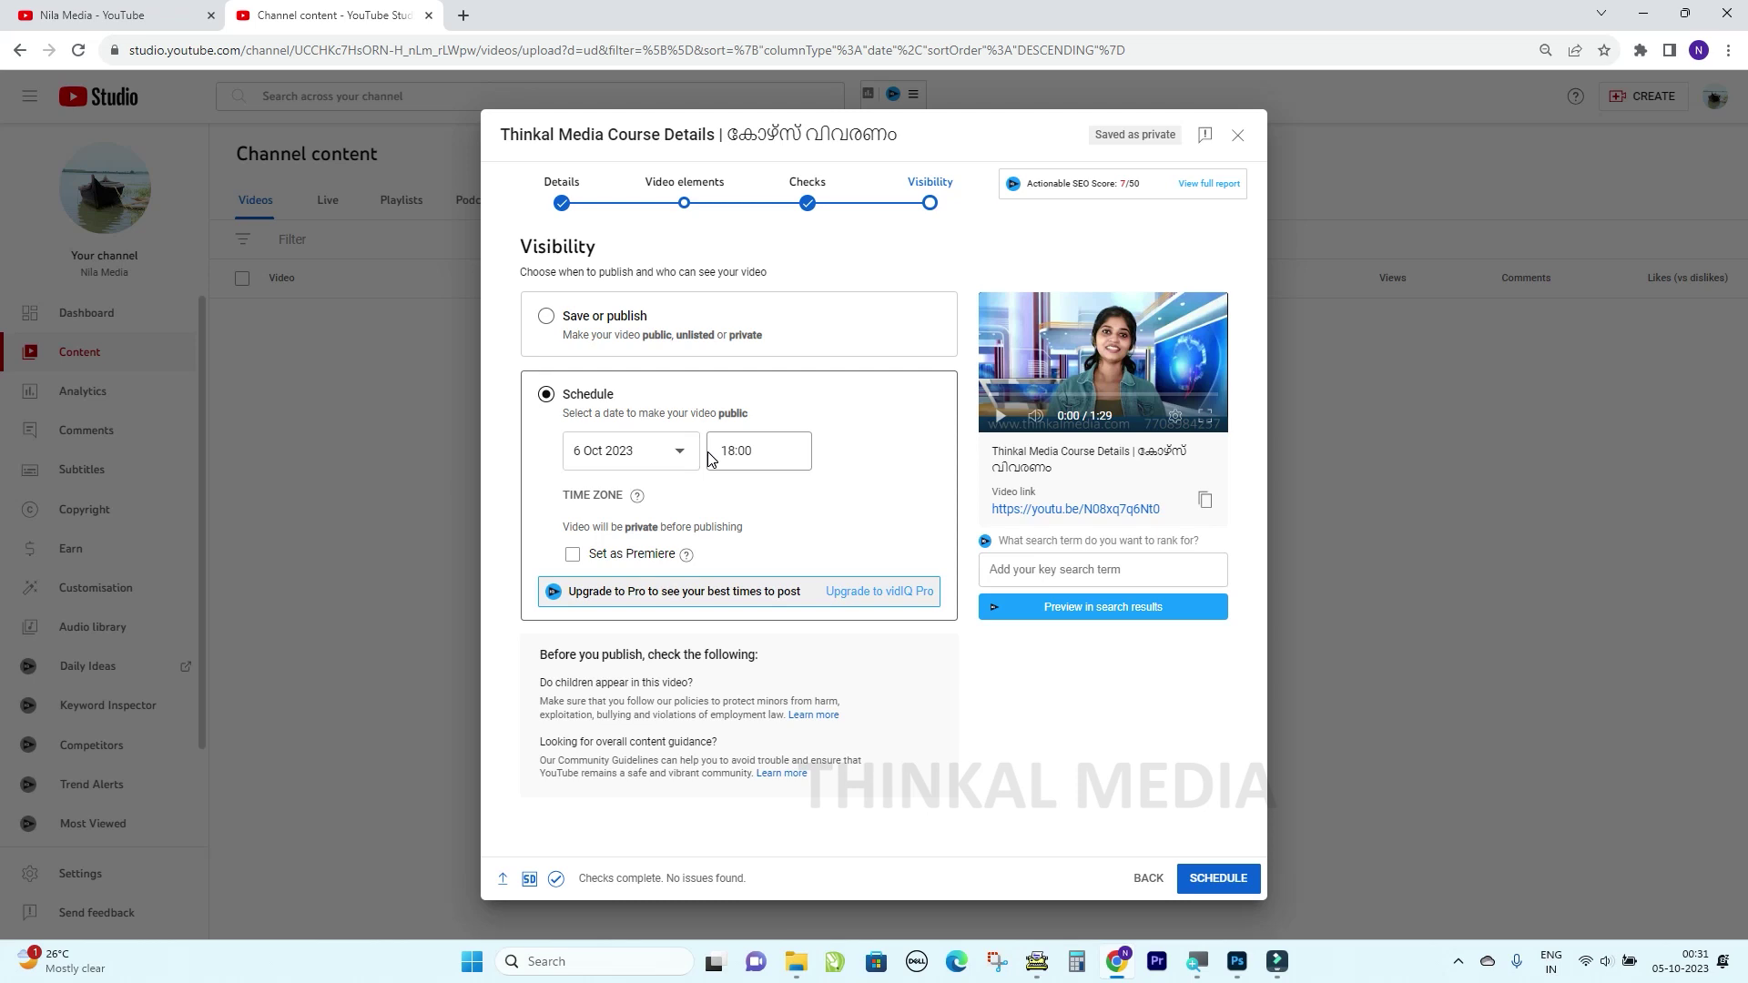
Publish the video immediately as Public instead of scheduling it, and close the sharing dialog.
left_click(547, 316)
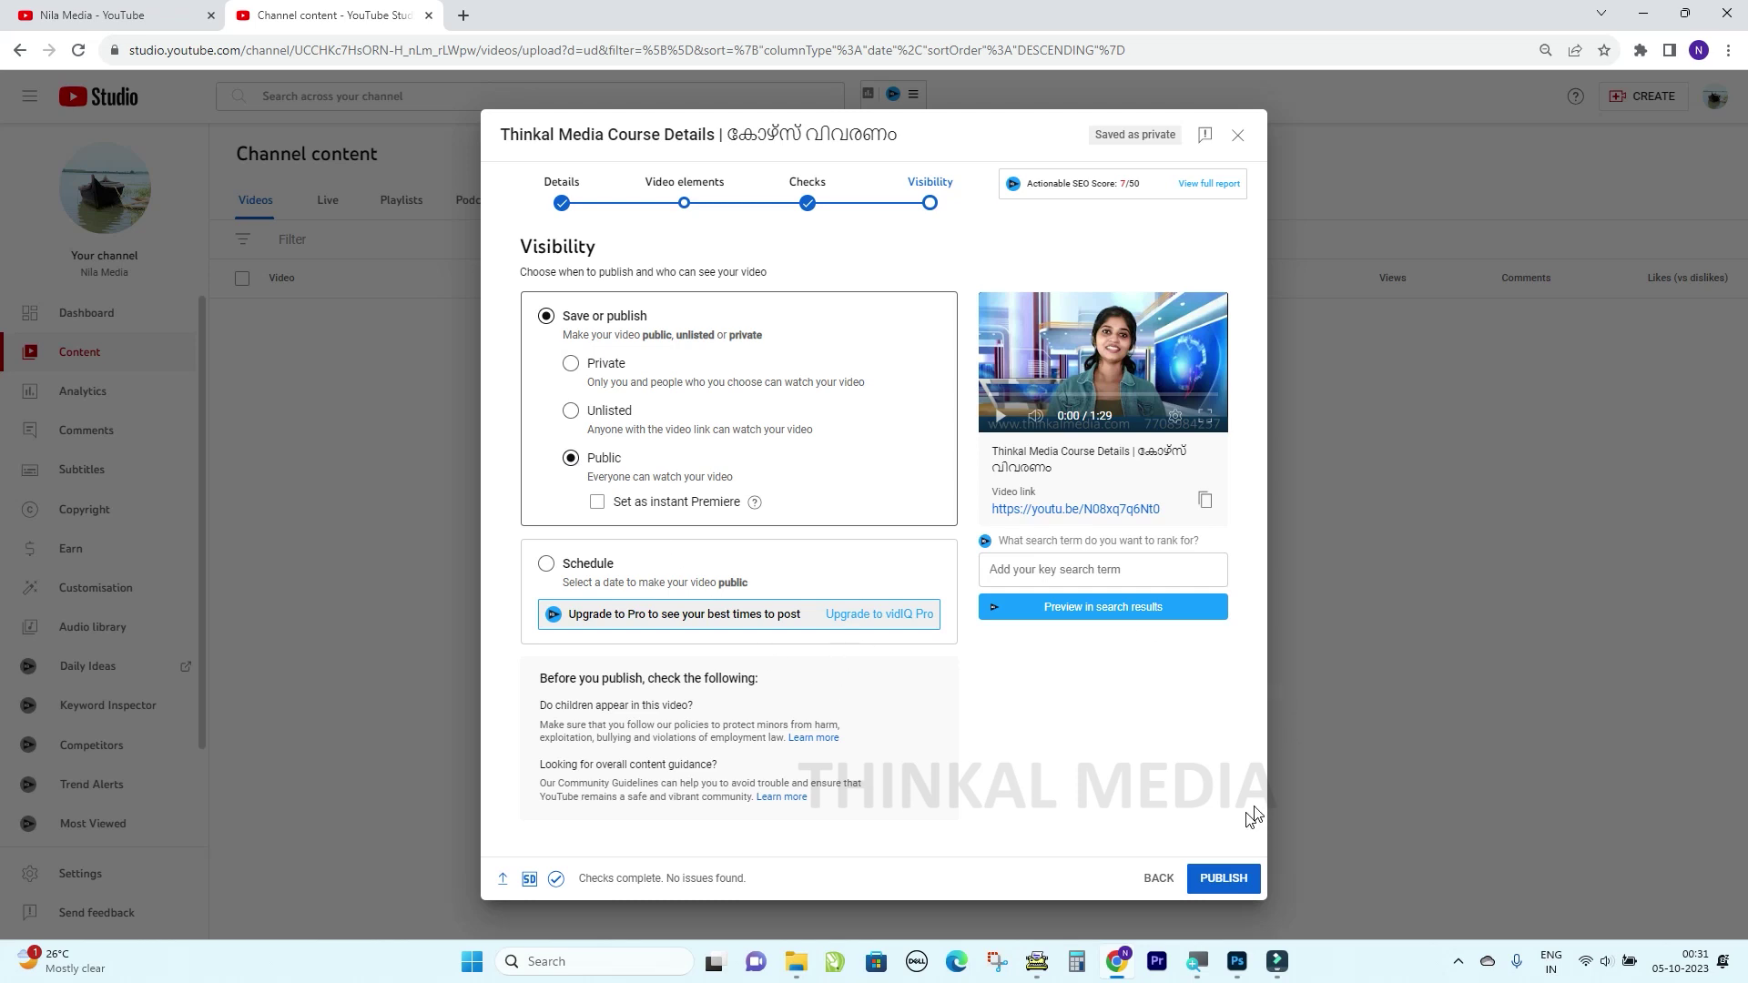
left_click(1223, 881)
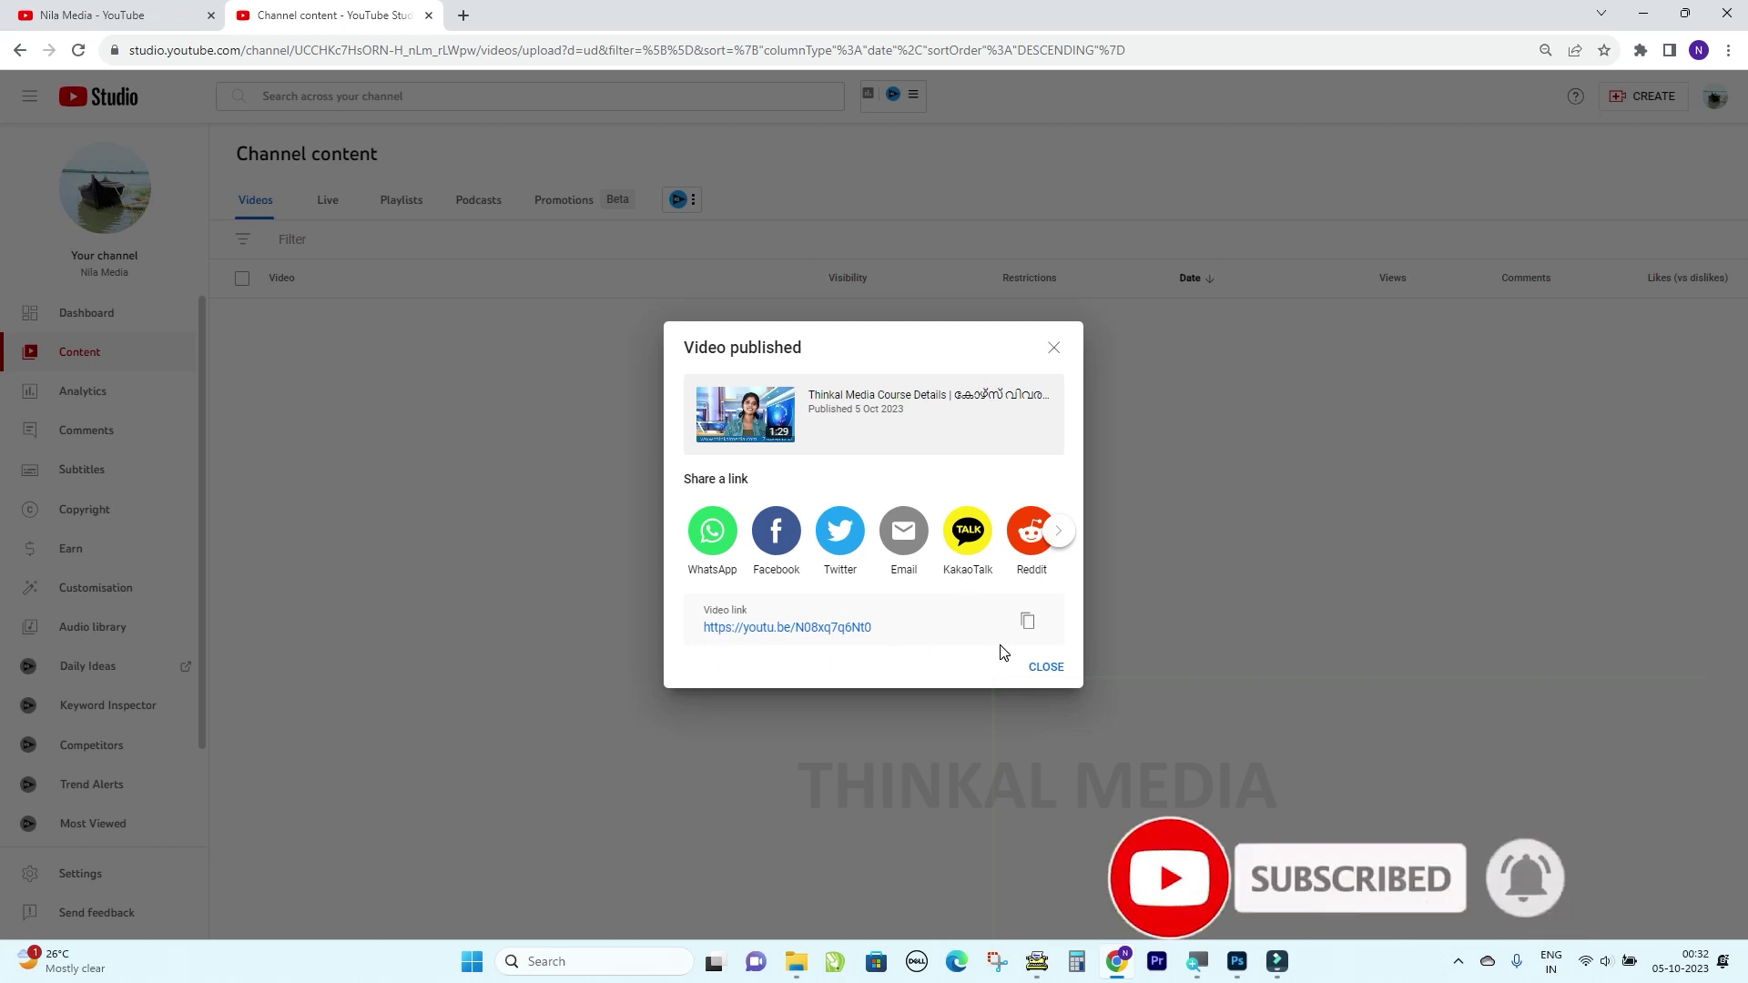
left_click(1044, 669)
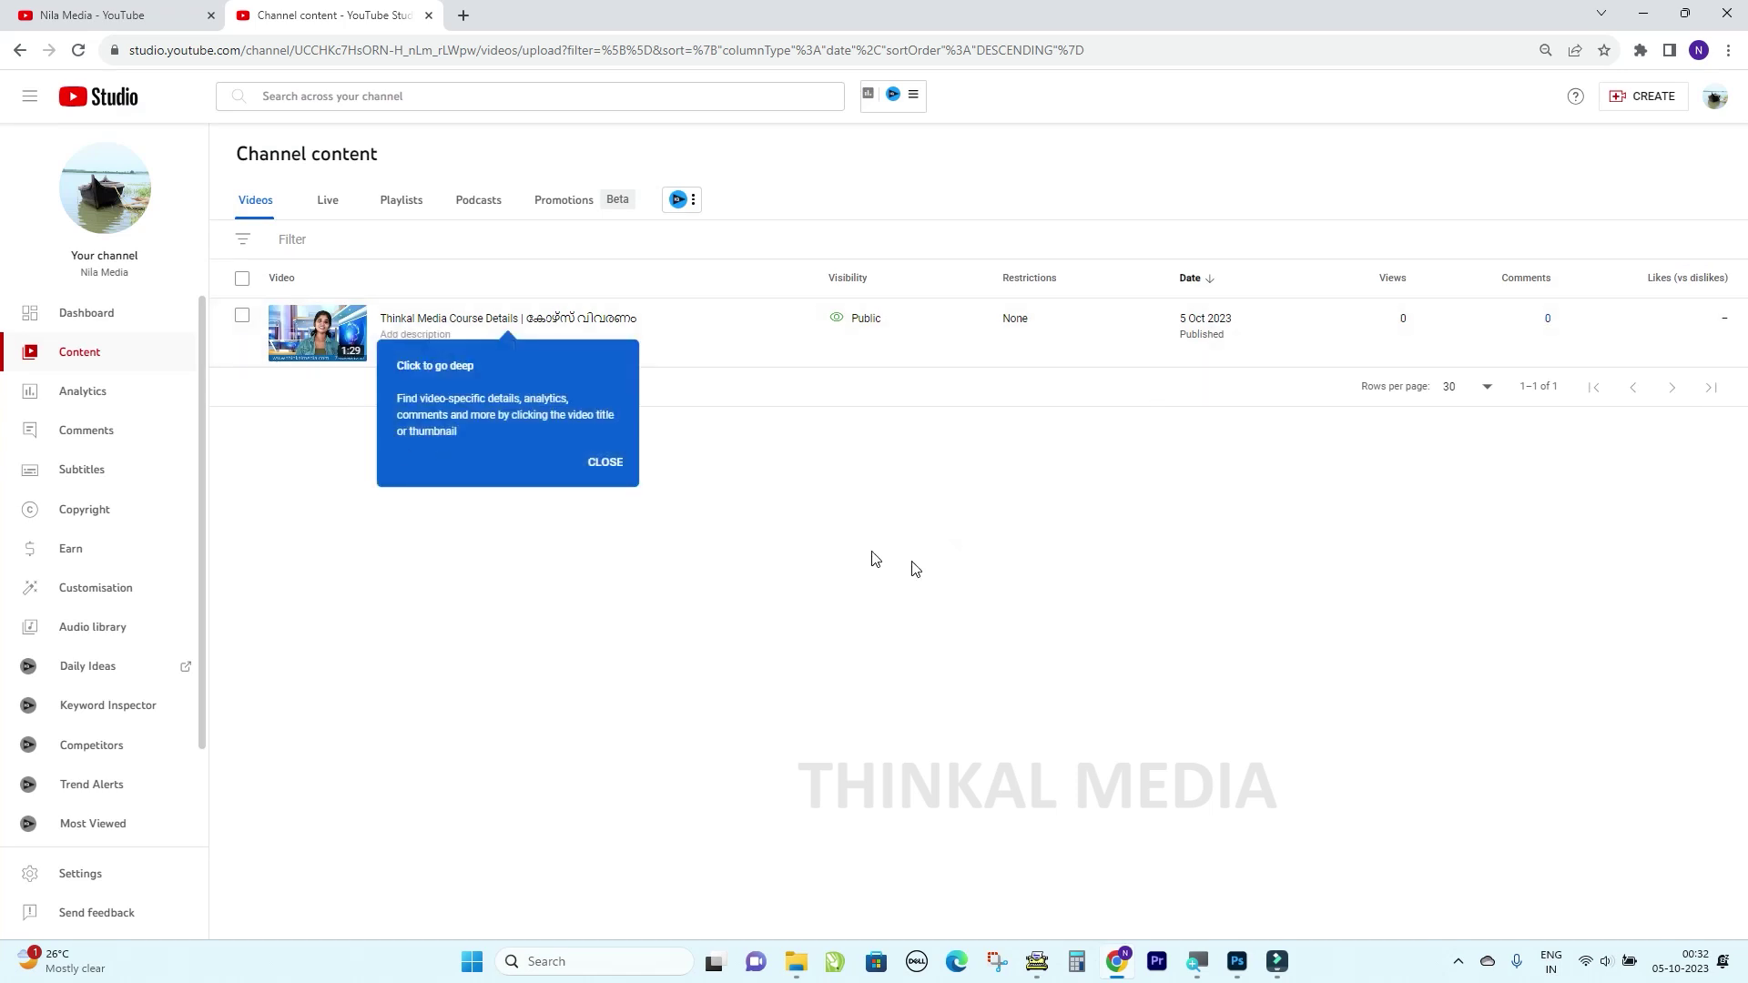
Dismiss the introductory tips about video details, Studio search and podcasts on the channel content page.
left_click(605, 464)
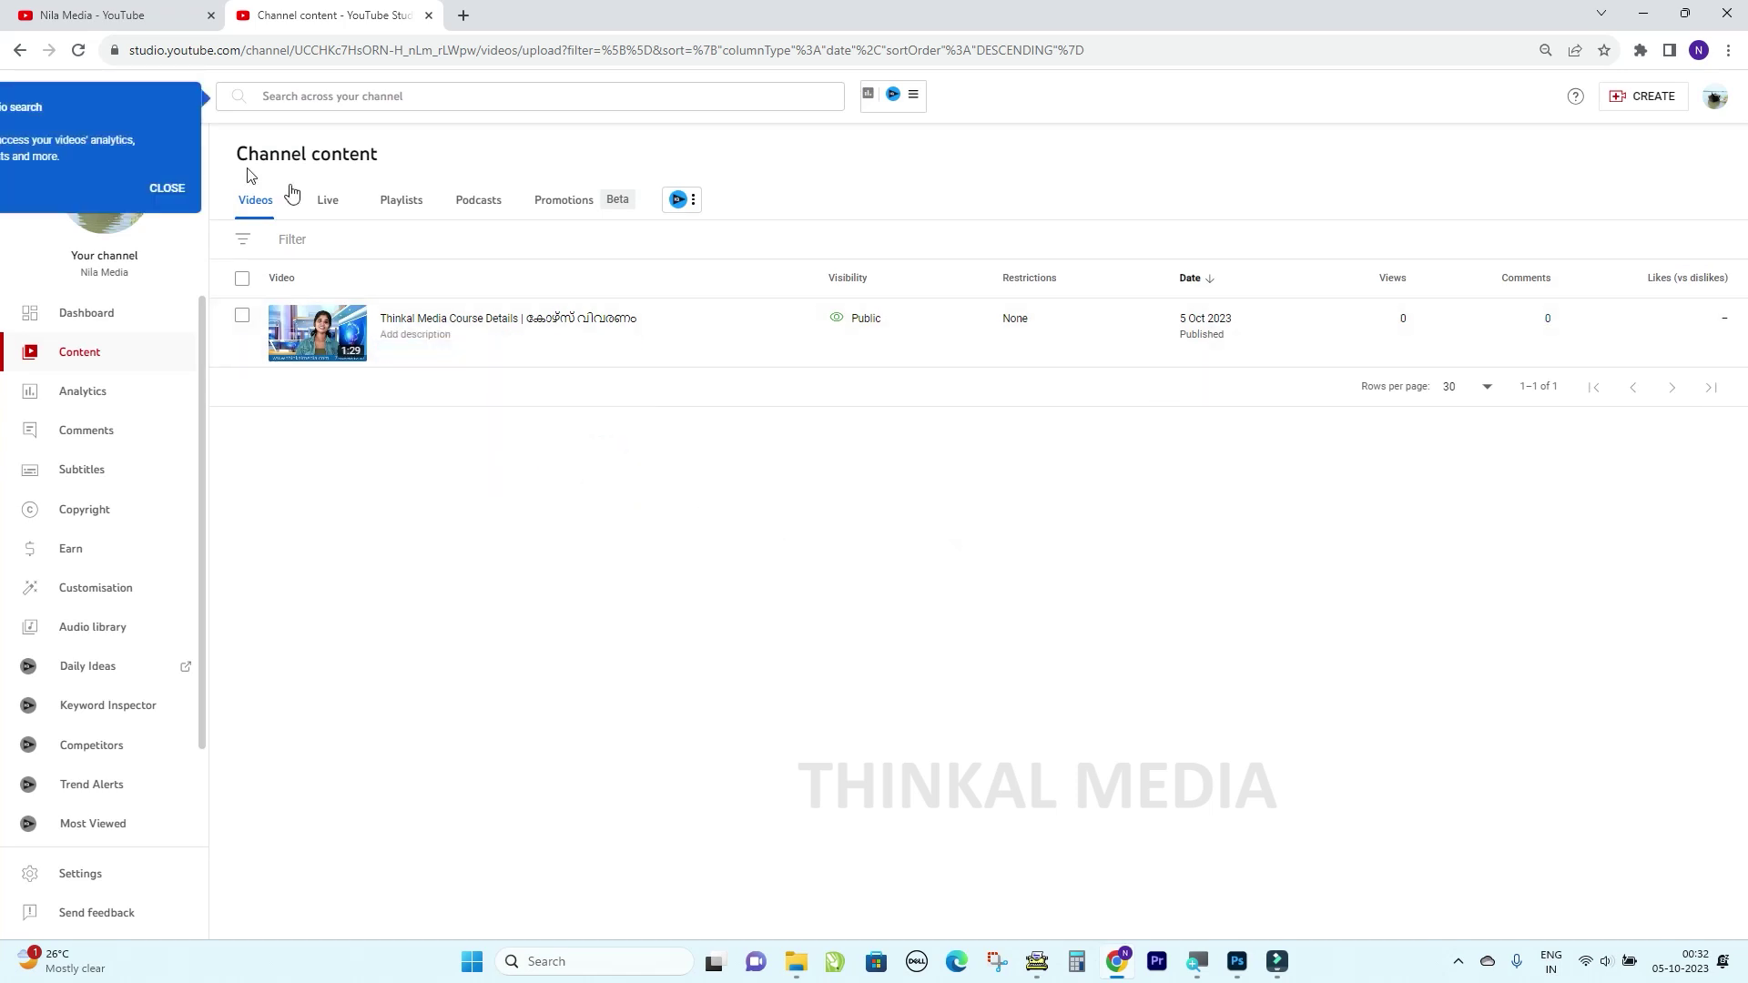
left_click(169, 189)
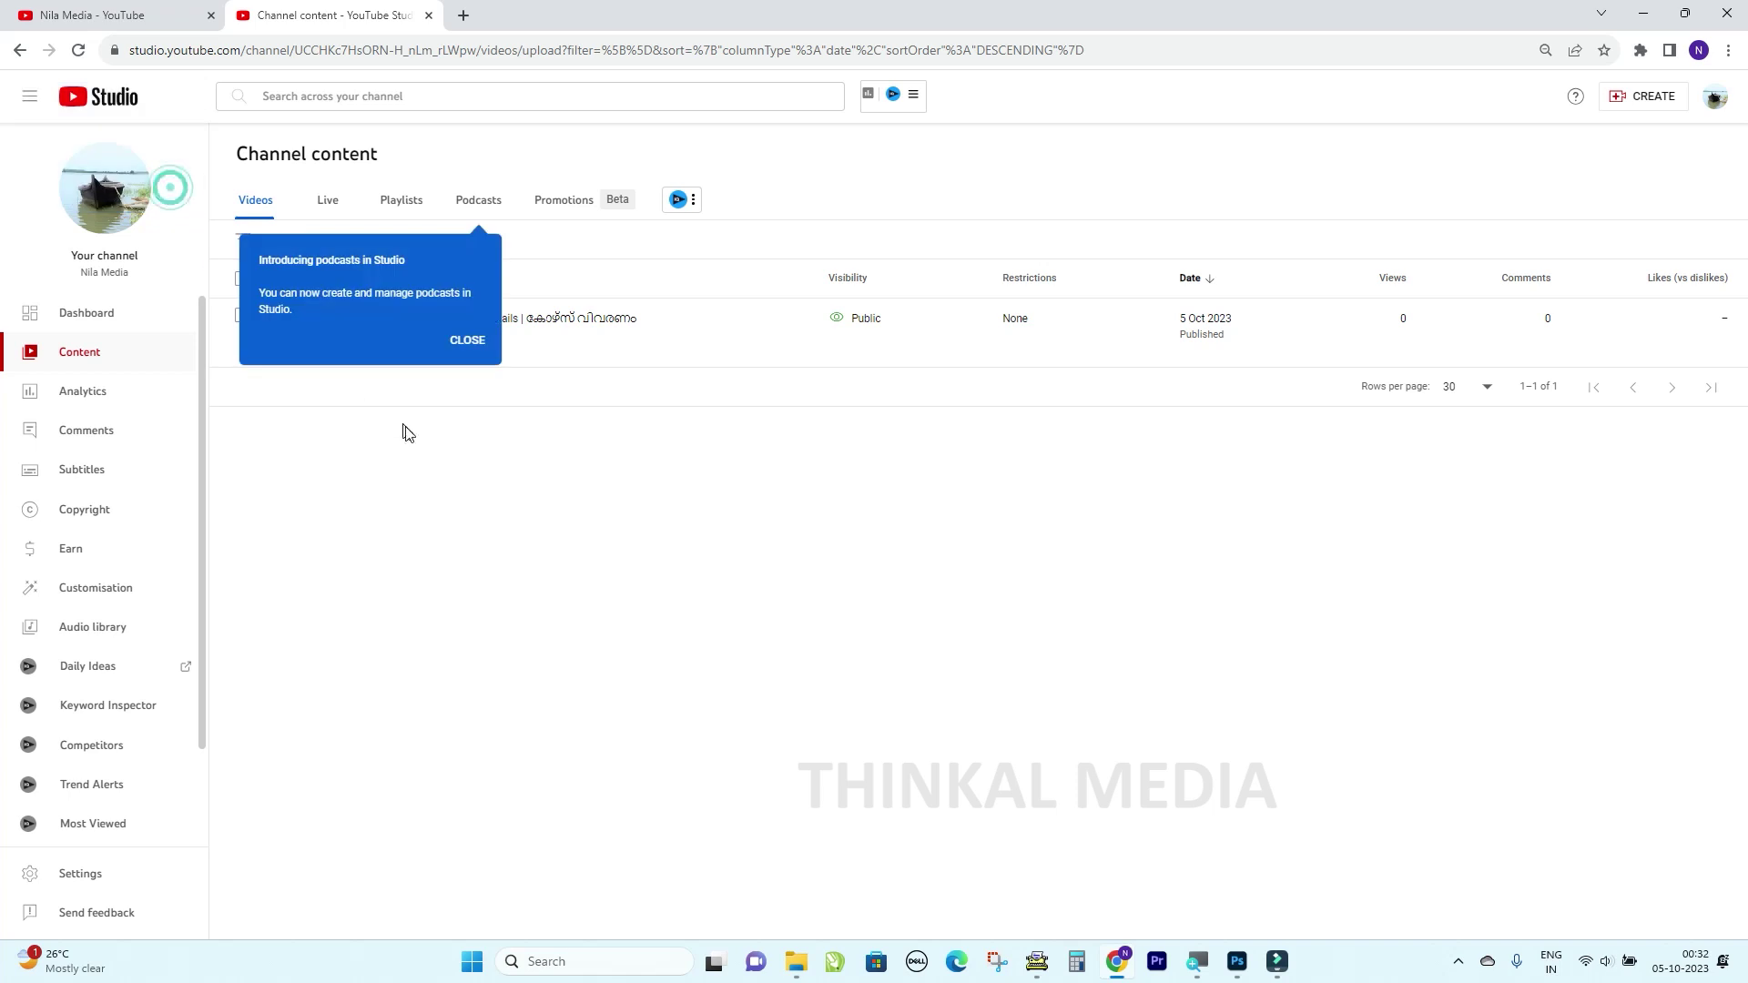
left_click(468, 347)
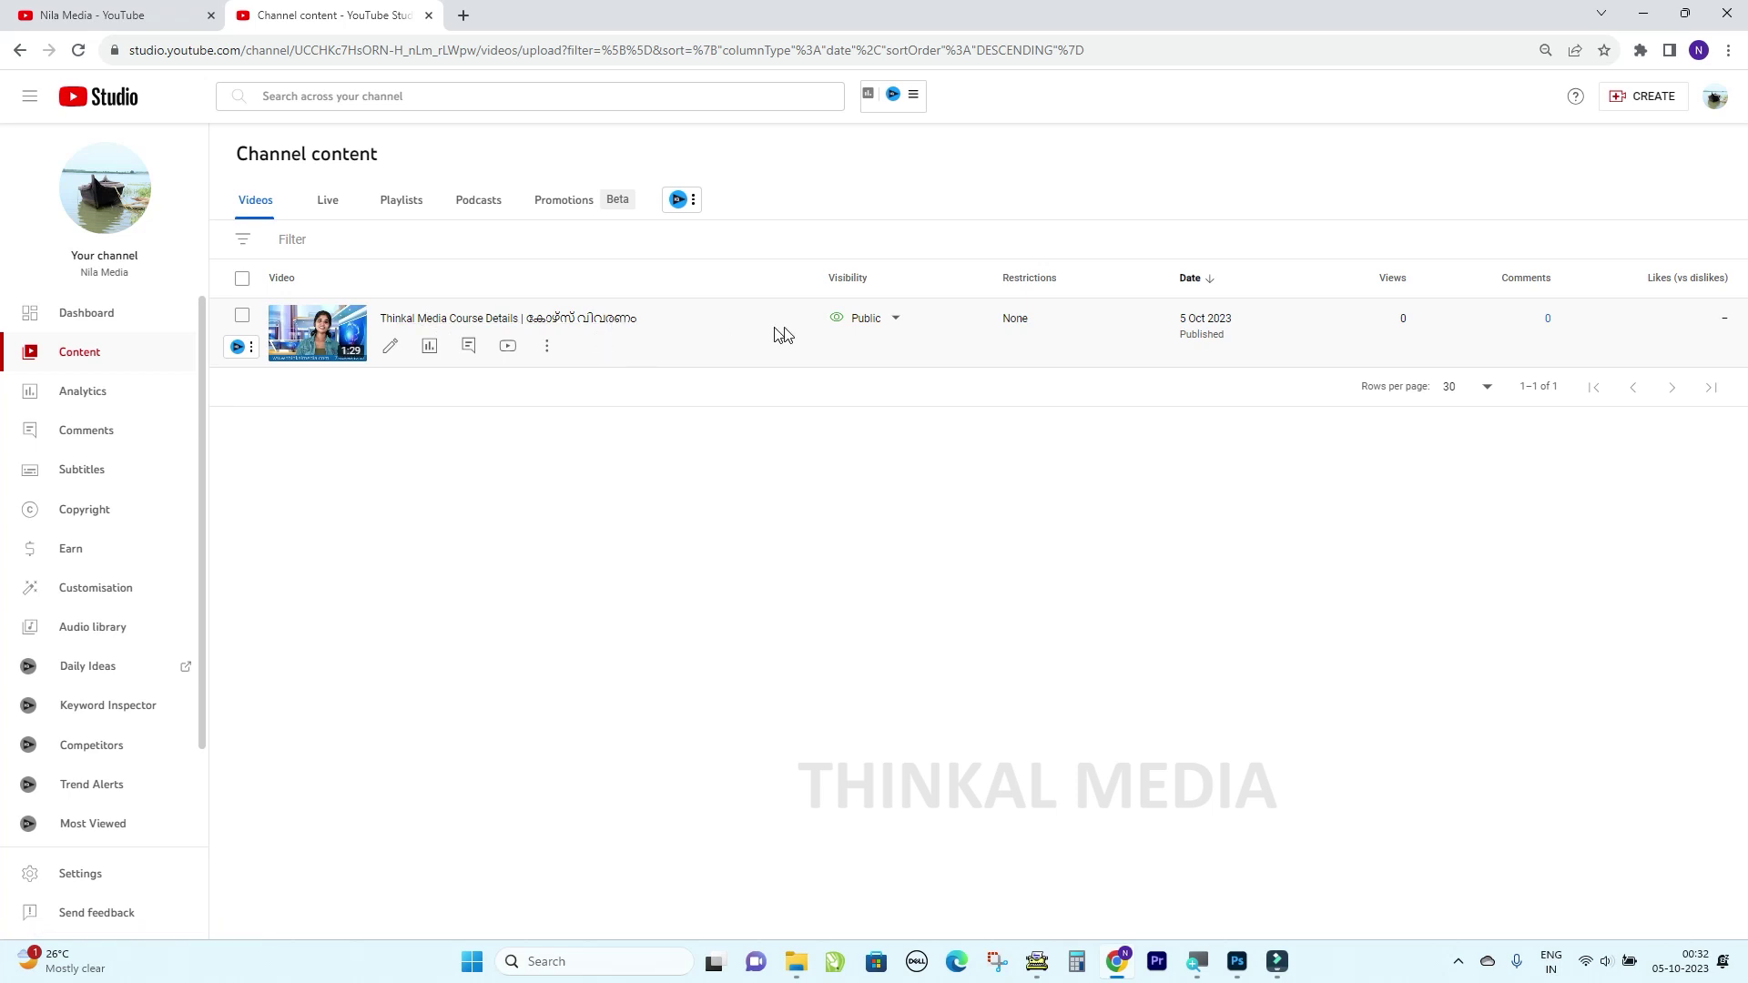
Review the visibility options of the Thinkal Media Course Details video in the content list, leaving them unchanged.
left_click(897, 320)
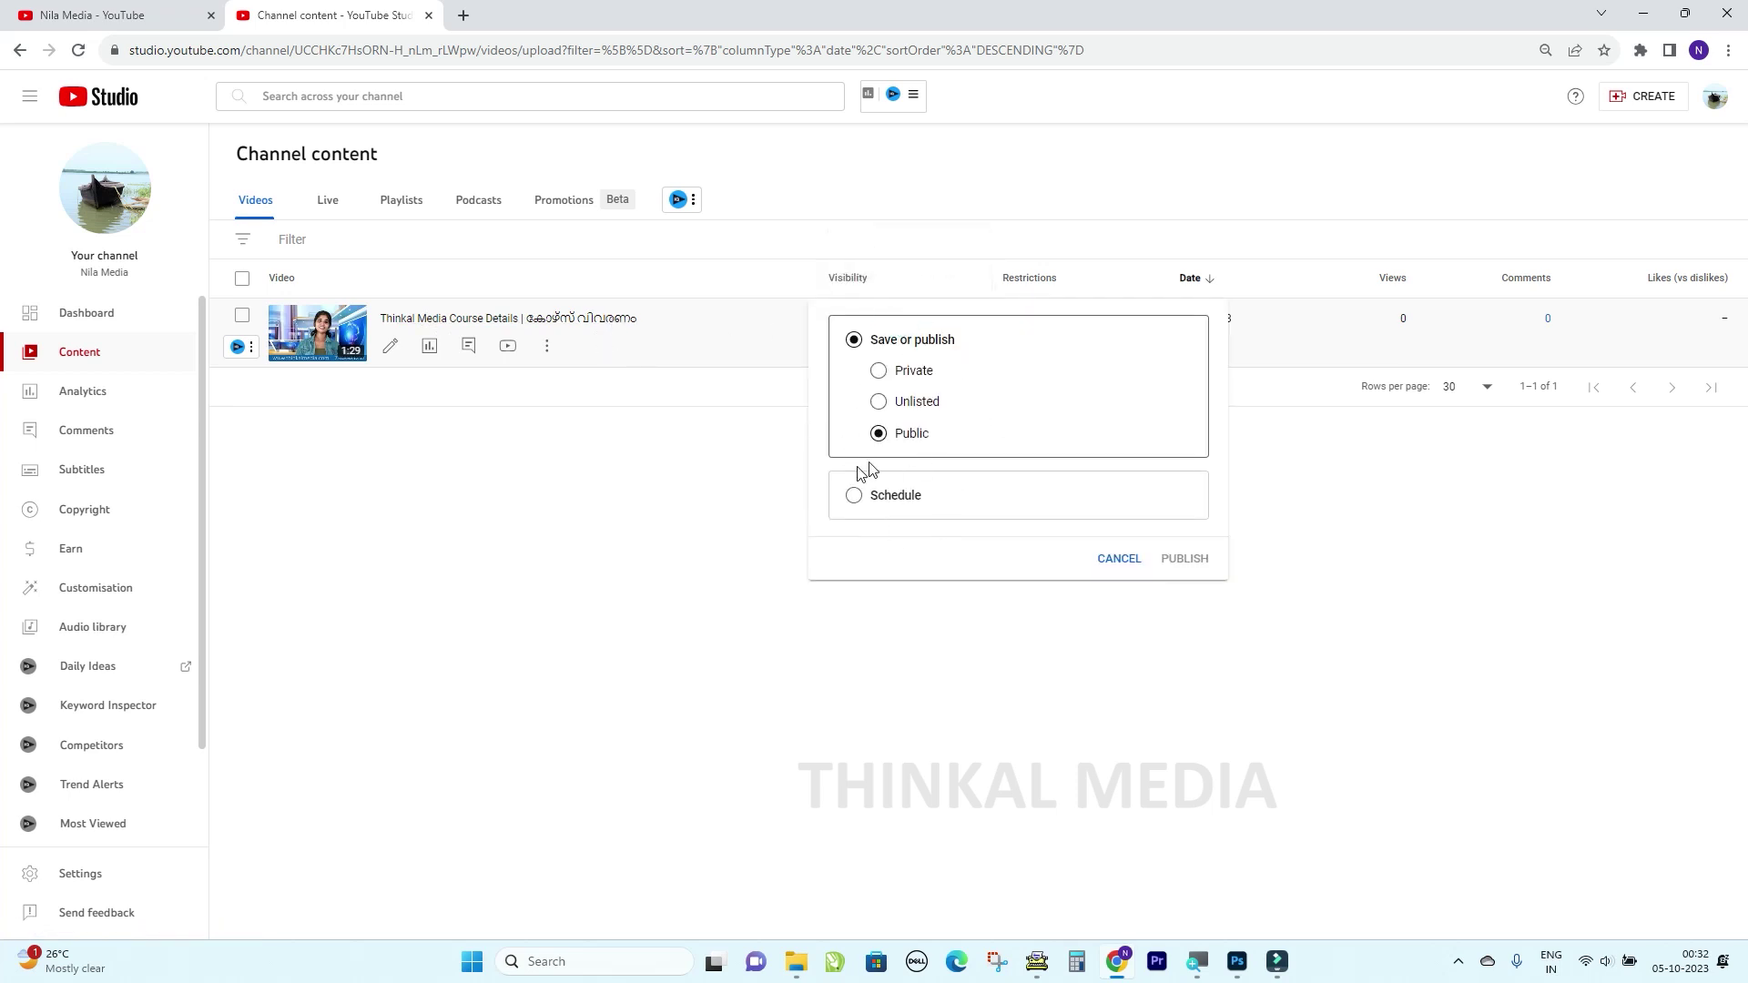
left_click(1118, 558)
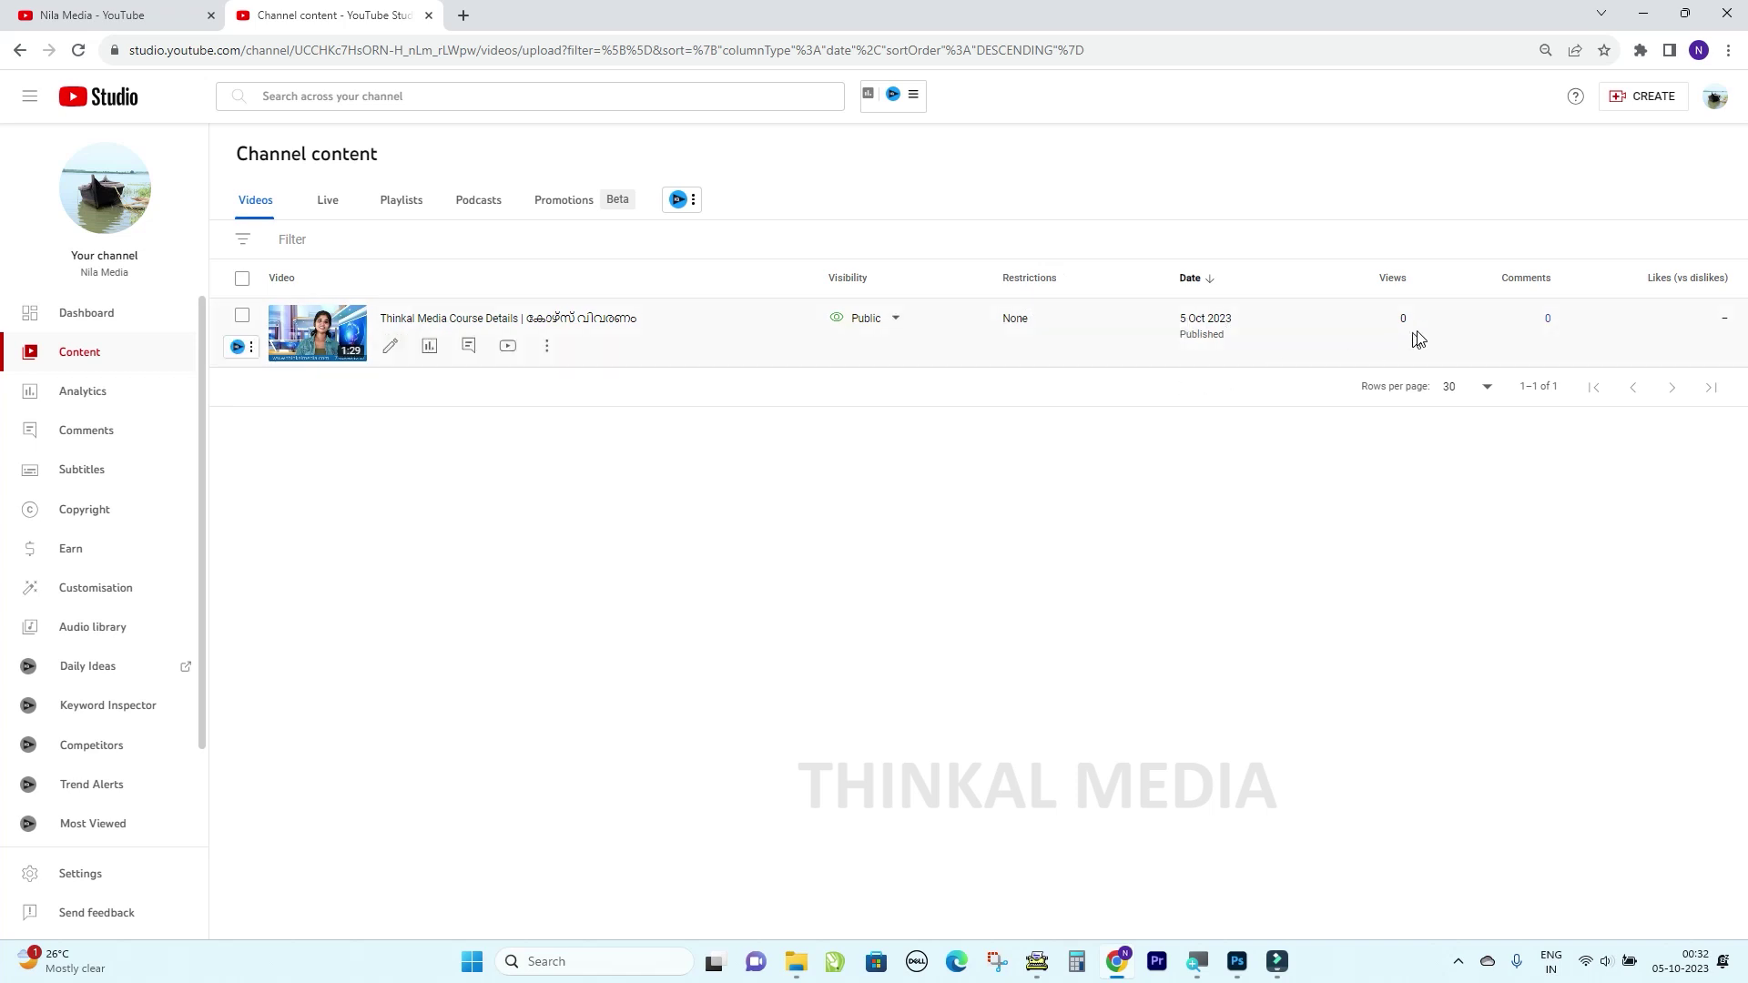
mouse_move(1656, 328)
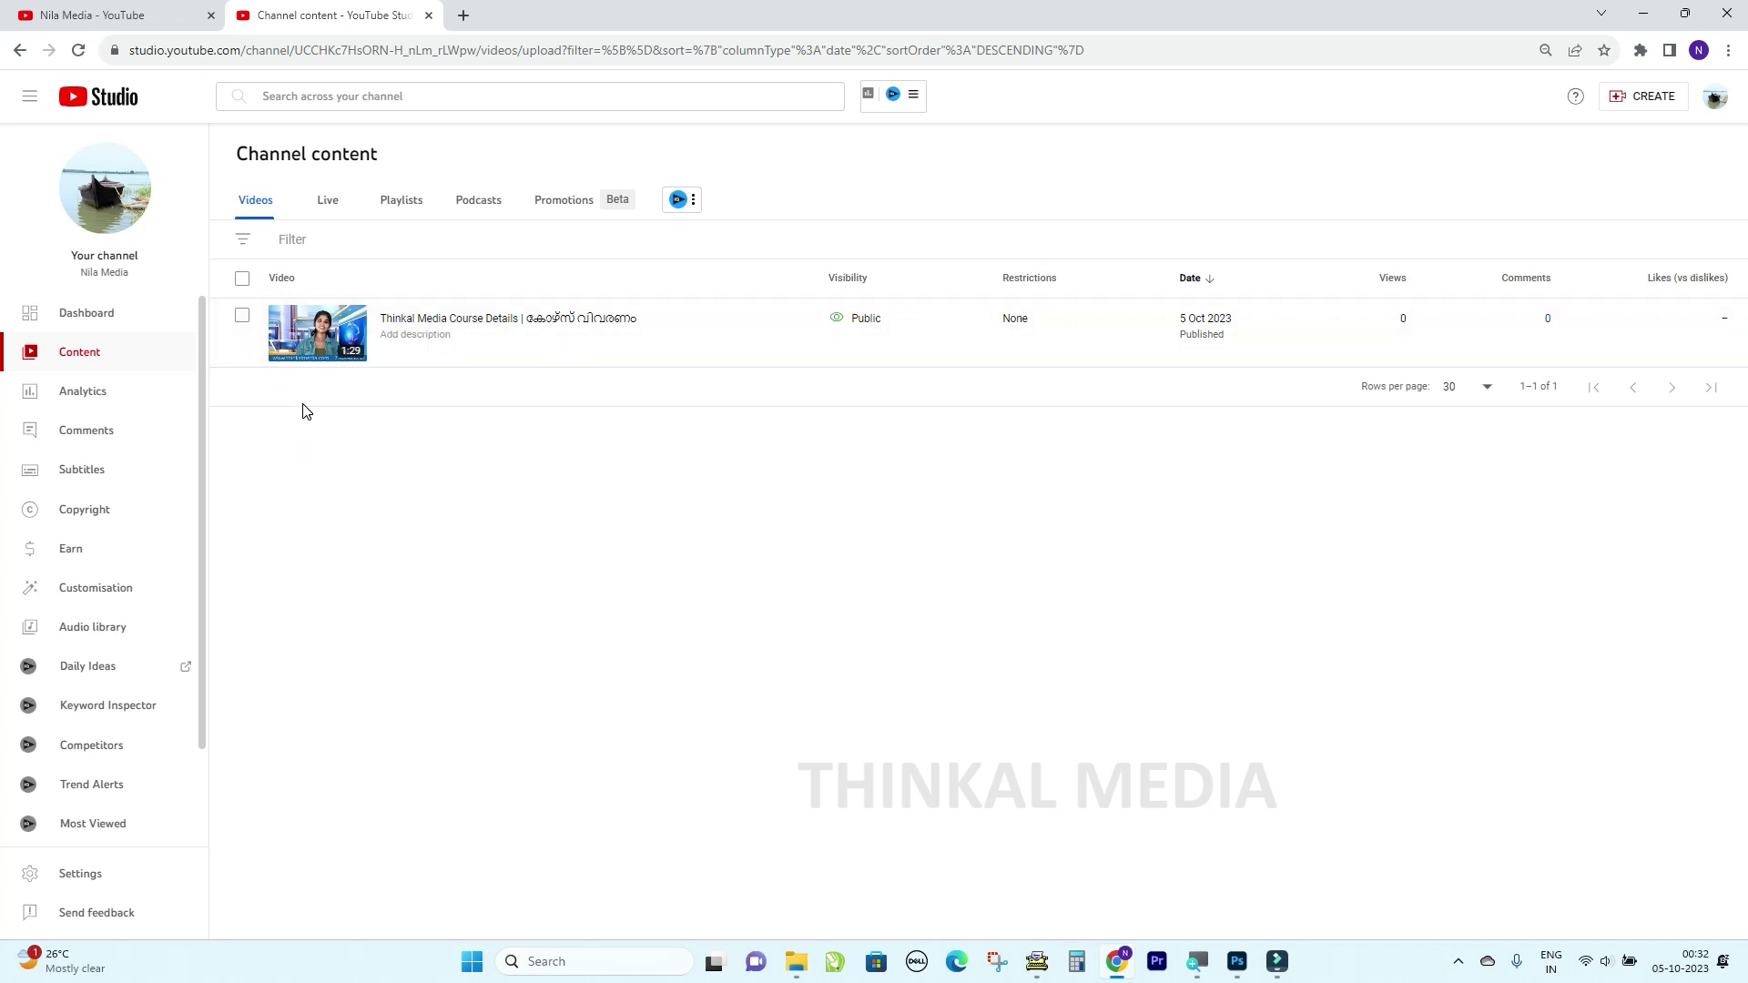
Return to the public Nila Media channel page and check the uploaded video on its home page.
left_click(100, 17)
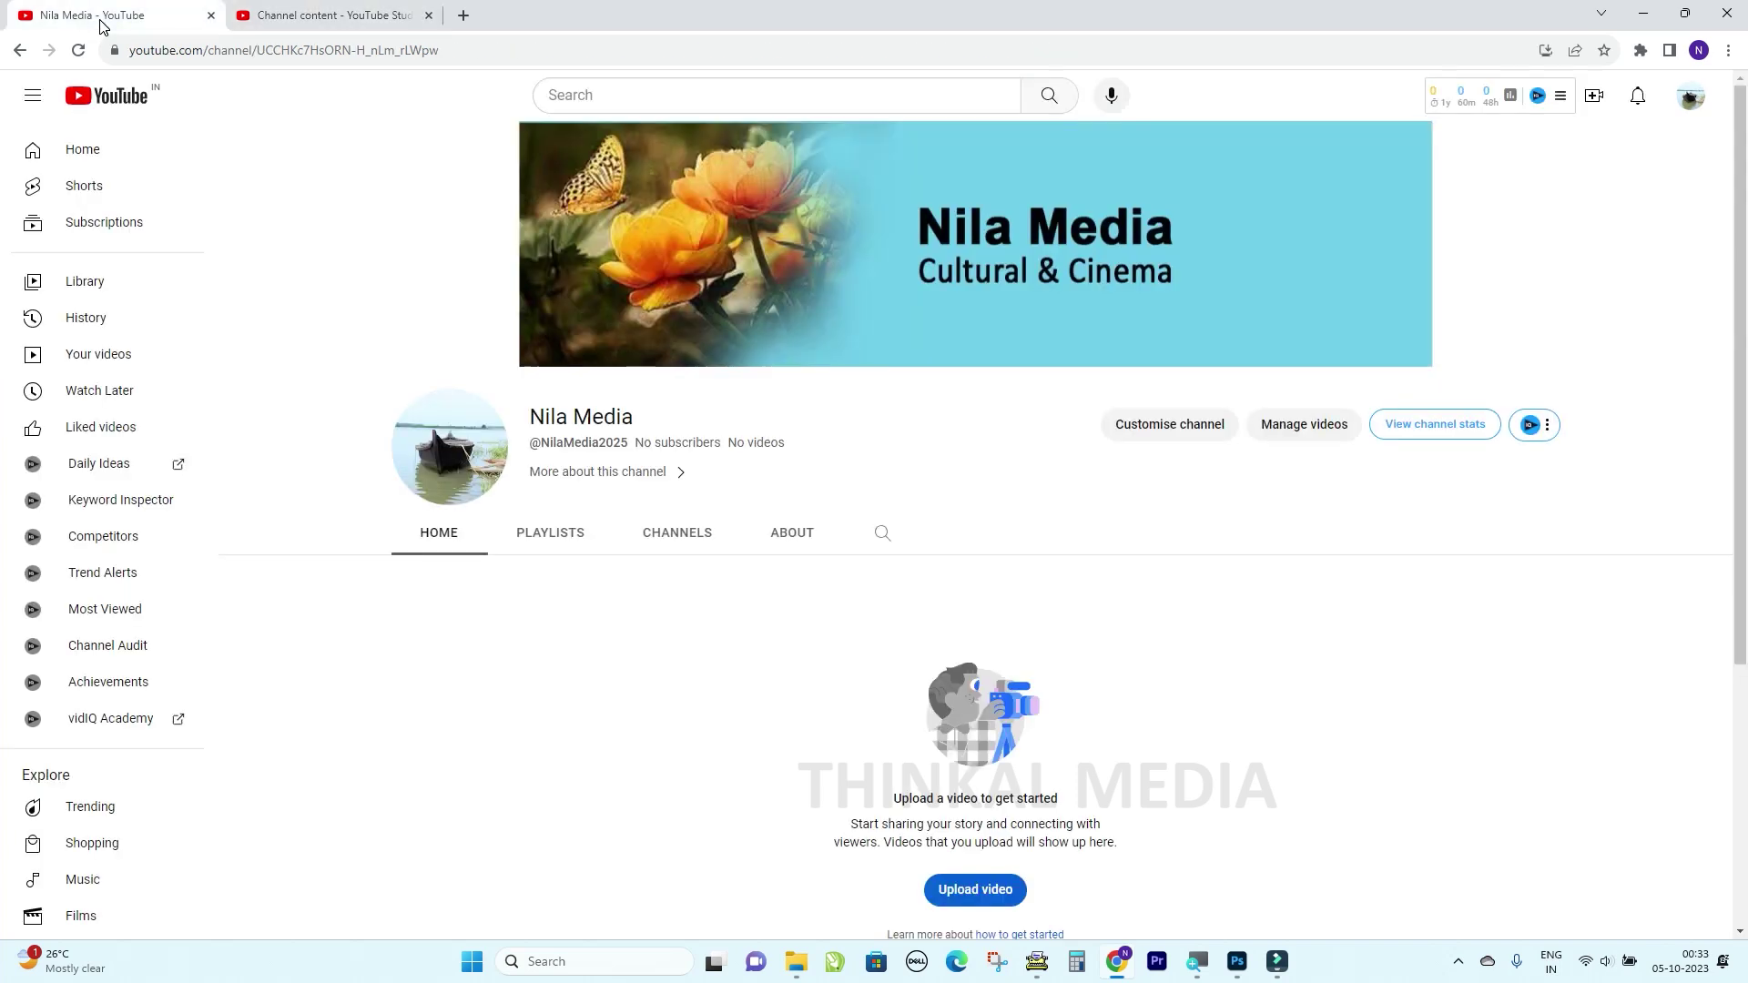
left_click(762, 530)
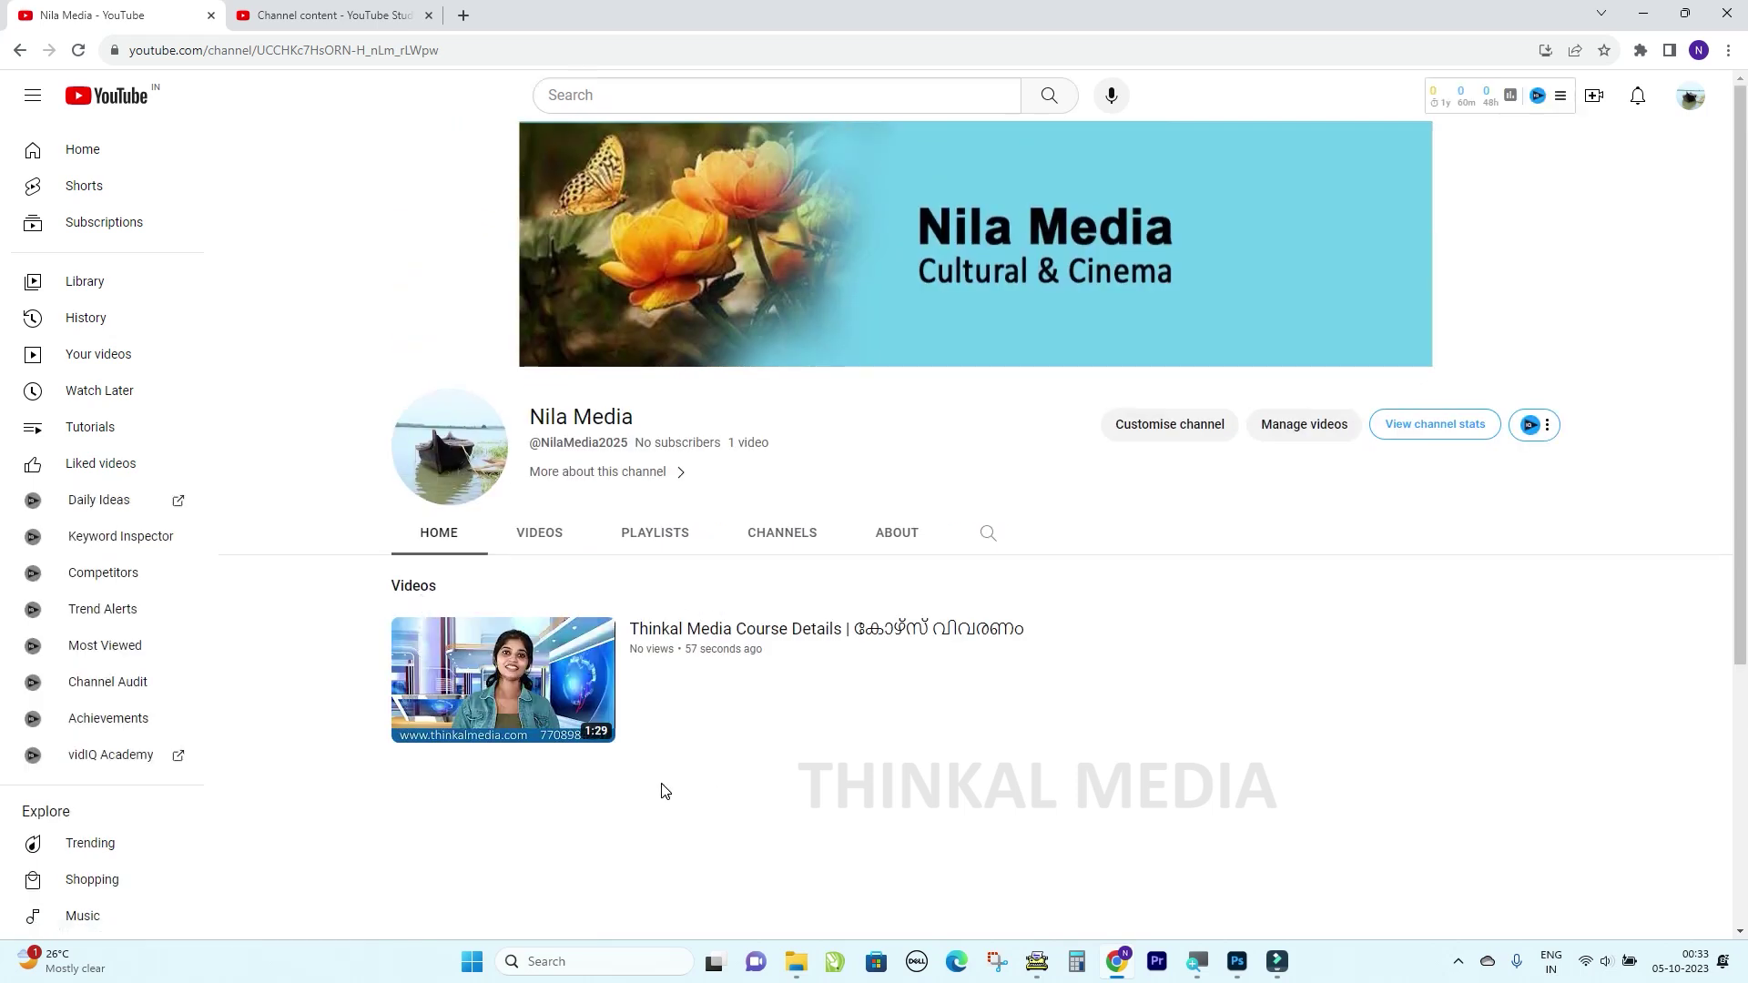
mouse_move(676, 731)
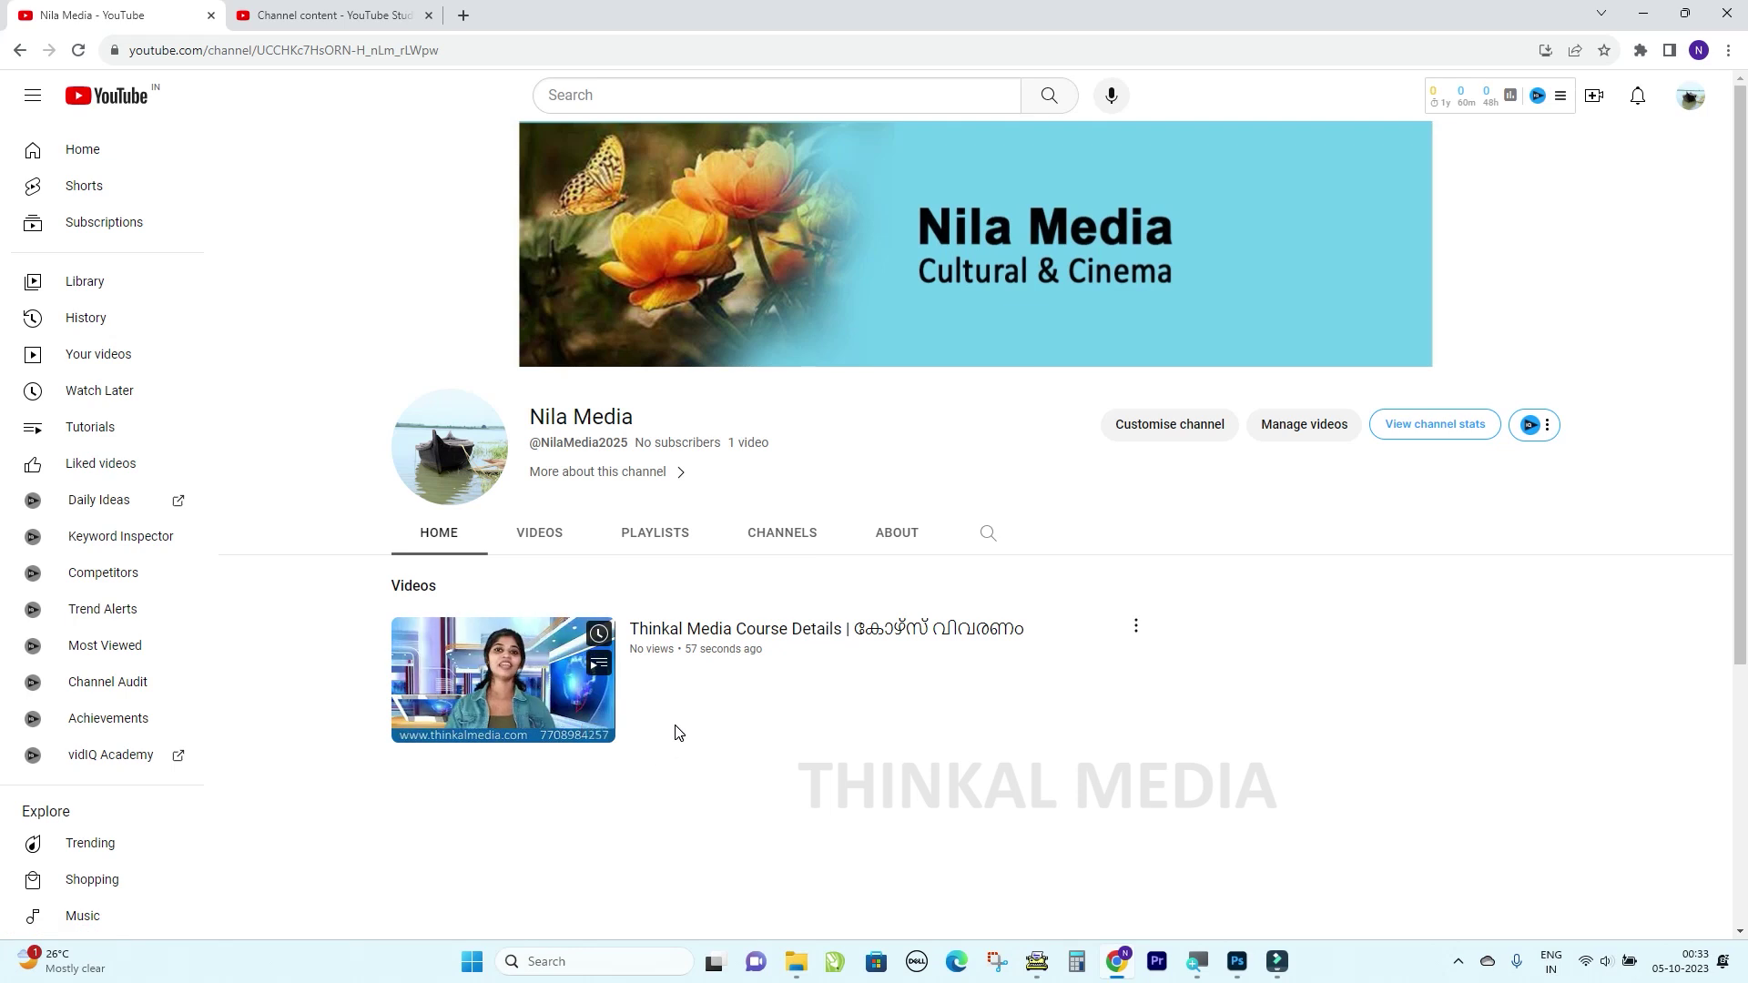